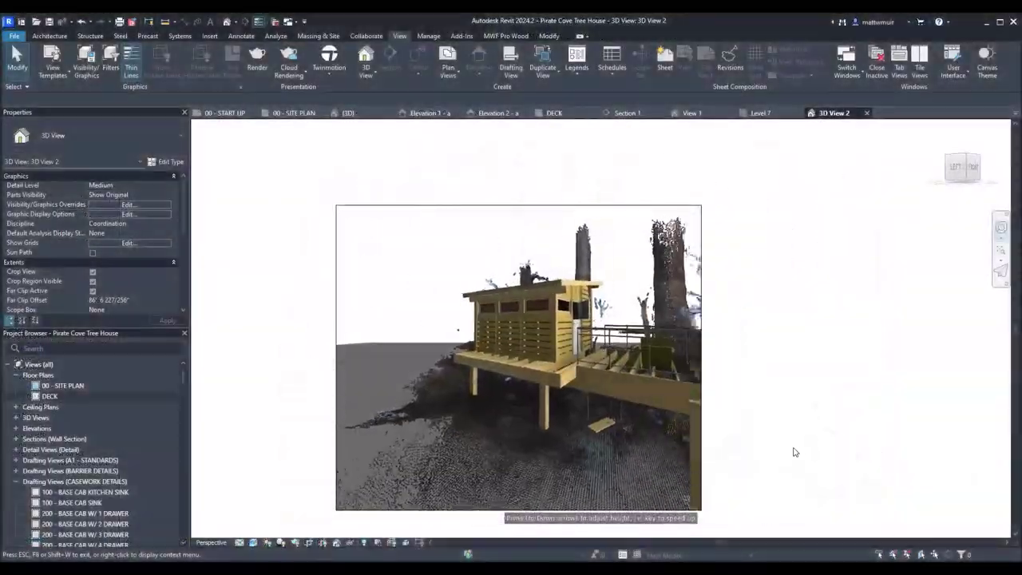
Turn the perspective 3D camera around the treehouse inside the scanned point cloud
{"action": "left_click_drag", "start_coordinate": [793, 449], "coordinate": [659, 448]}
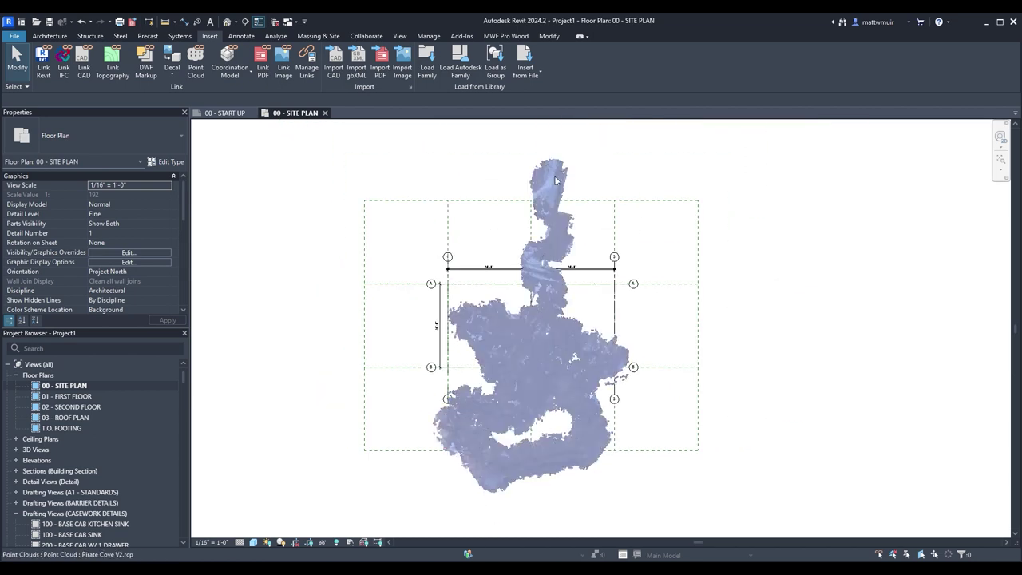
Rotate the Pirate Cove V2 point cloud 90° on the site plan, then clear the selection
{"action": "left_click", "coordinate": [584, 162]}
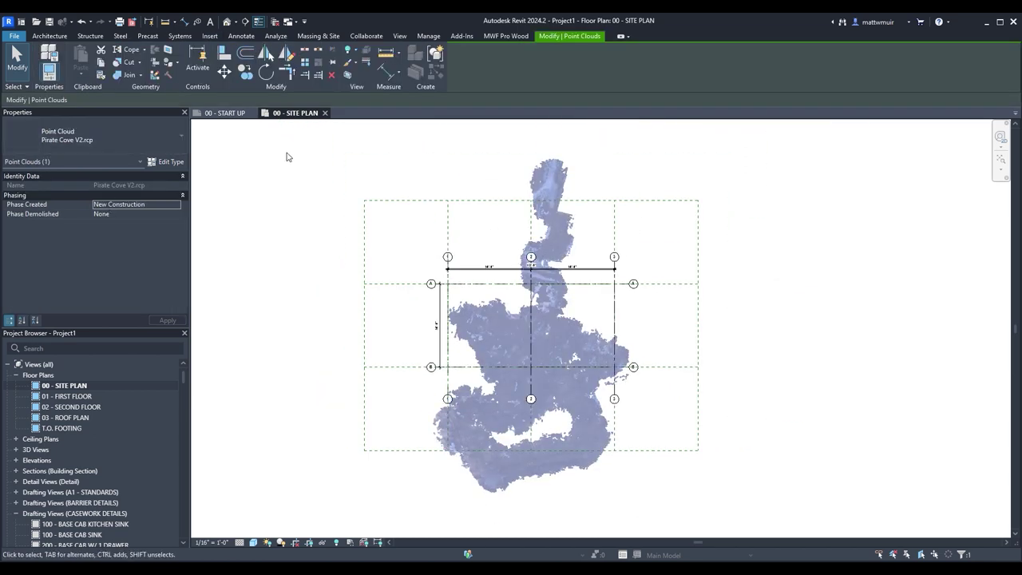
{"action": "left_click", "coordinate": [265, 72]}
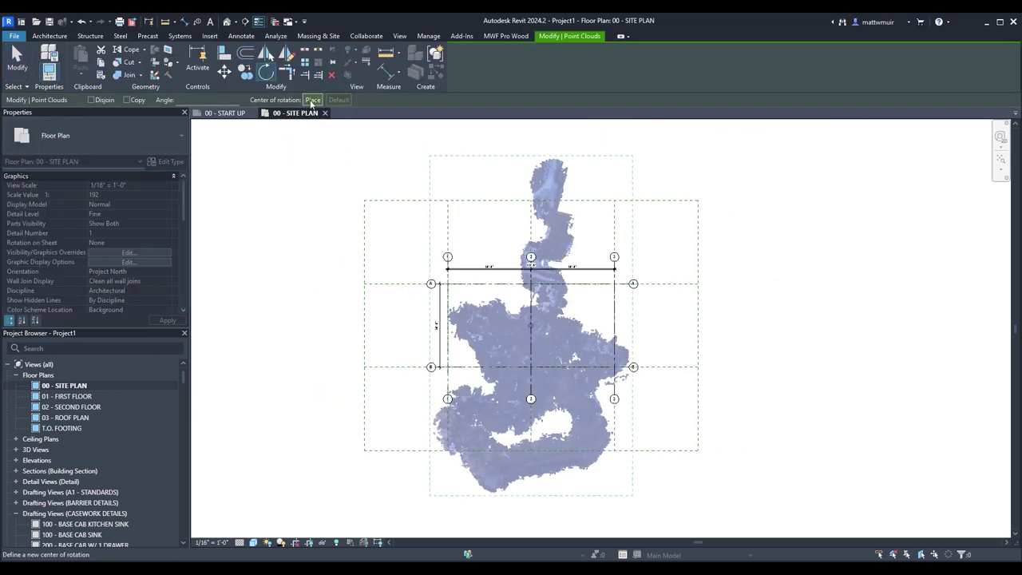
{"action": "left_click", "coordinate": [400, 329]}
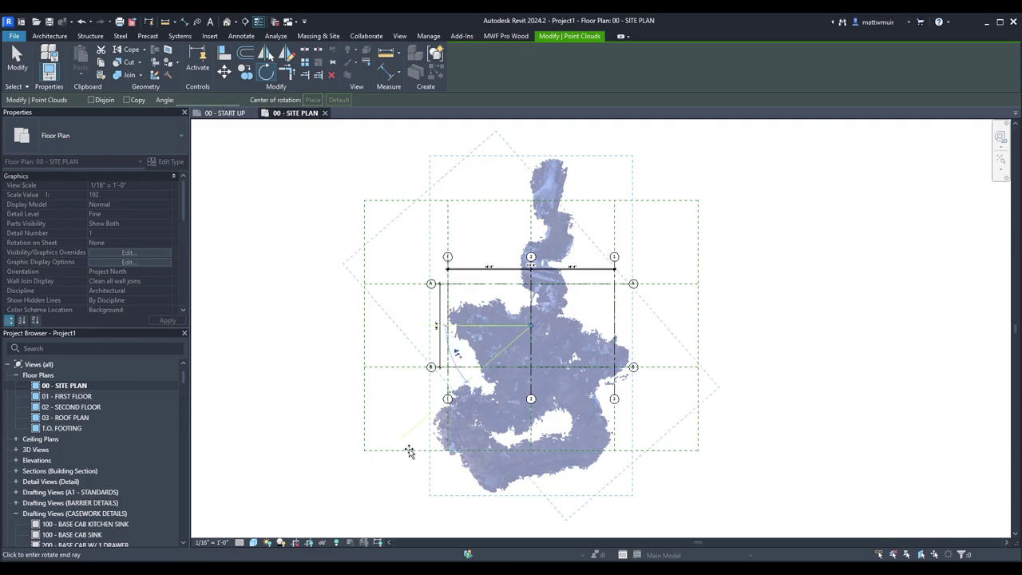
{"action": "left_click", "coordinate": [538, 517]}
{"action": "key", "text": "Escape"}
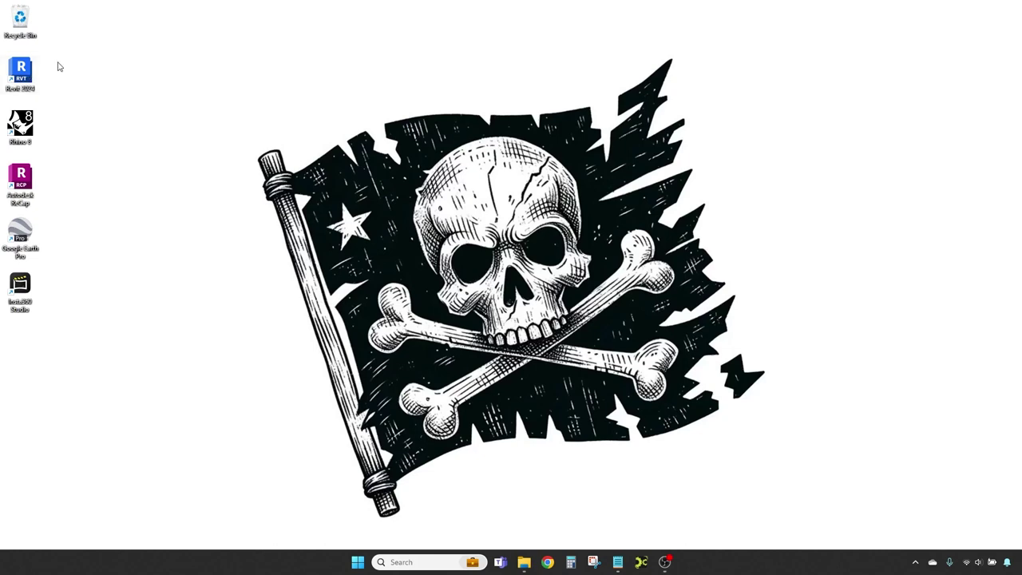
Search the Start menu for 'revit' and launch Revit 2024 from the results
{"action": "left_click_drag", "start_coordinate": [66, 60], "coordinate": [1, 103]}
{"action": "left_click", "coordinate": [358, 562]}
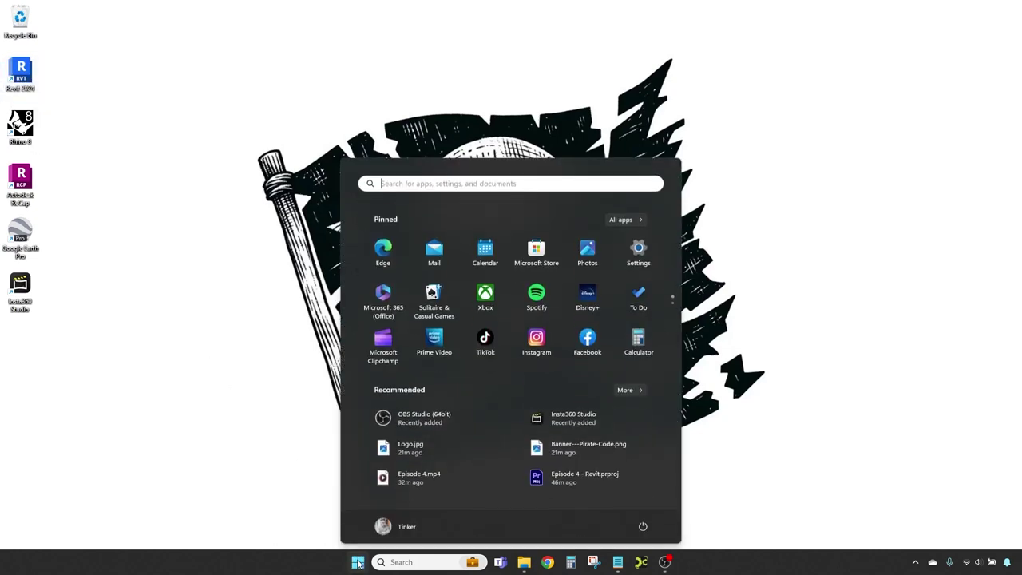
{"action": "type", "text": "revit"}
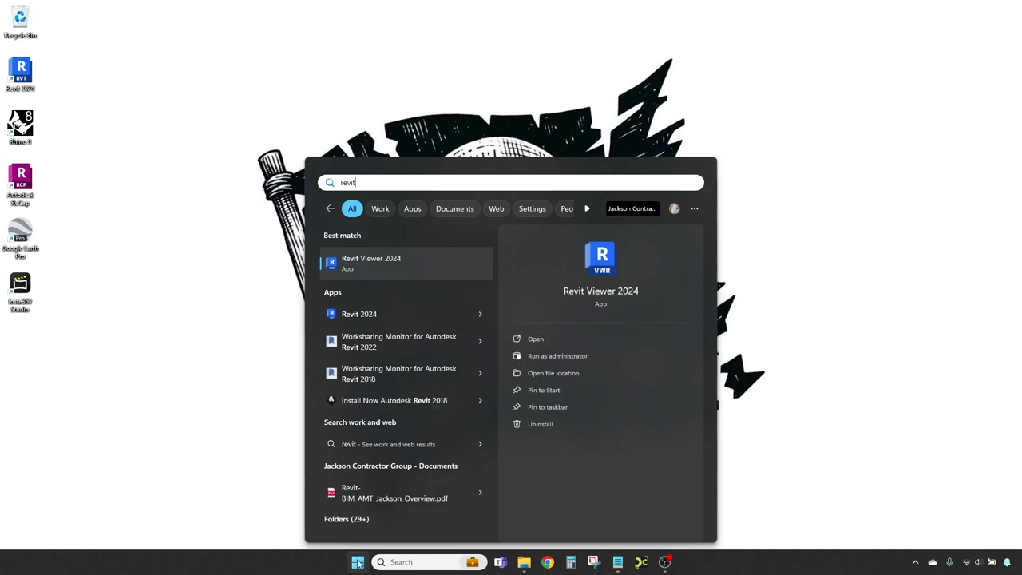
{"action": "left_click", "coordinate": [382, 314]}
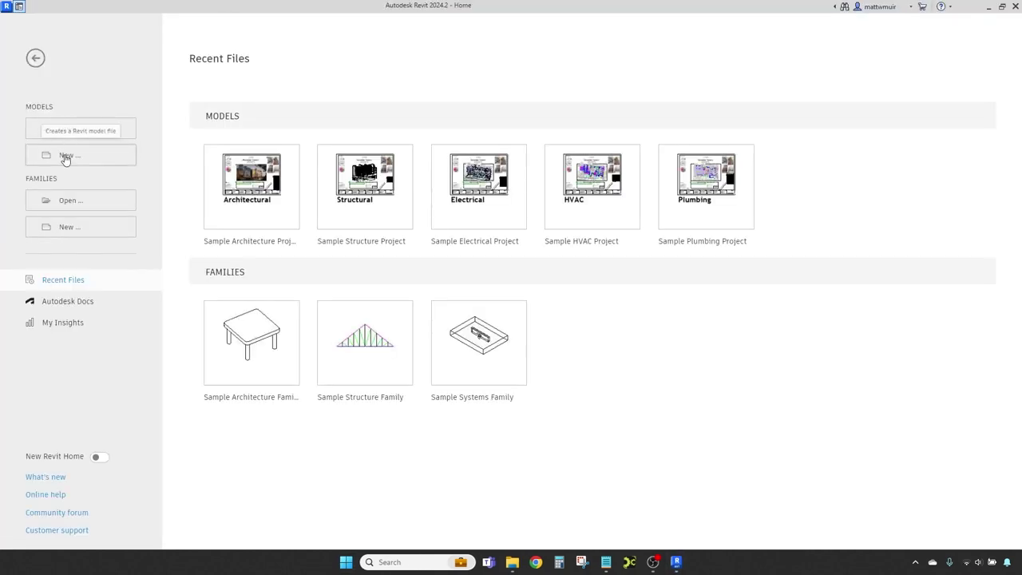
Start a new project from the custom REVISED_2024.rte template file
{"action": "left_click", "coordinate": [66, 156]}
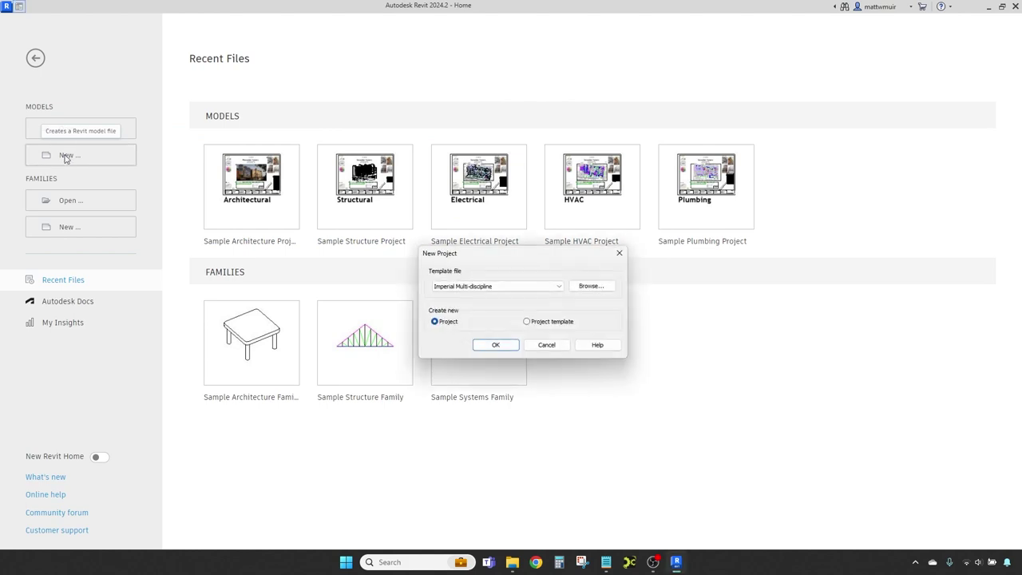
{"action": "left_click_drag", "start_coordinate": [506, 258], "coordinate": [453, 258]}
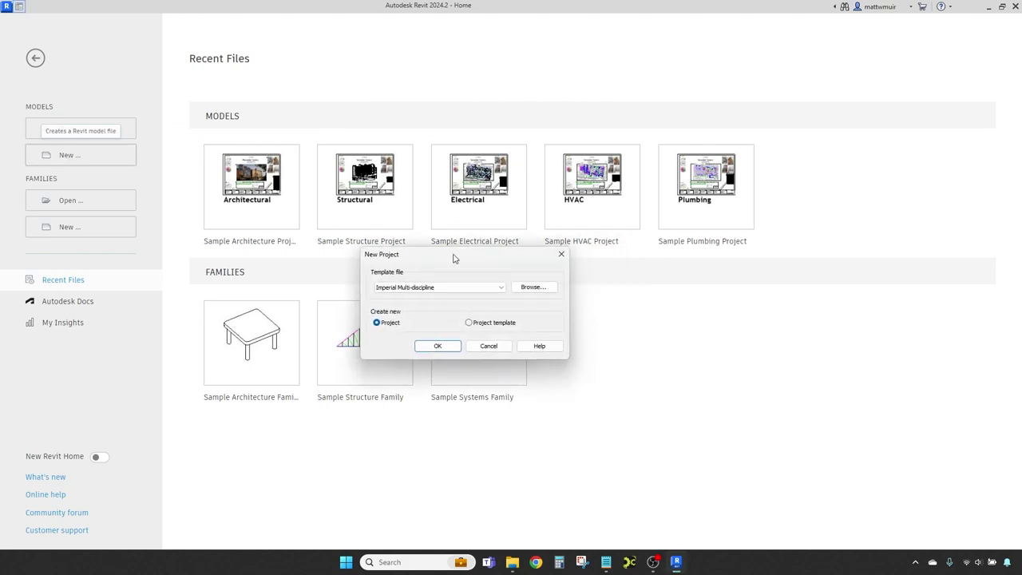
{"action": "left_click", "coordinate": [445, 289]}
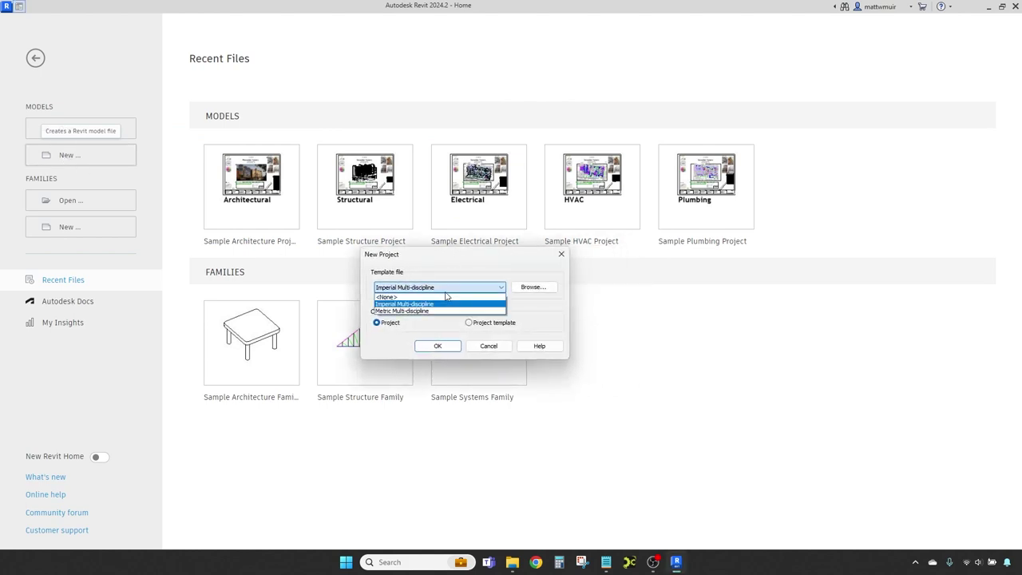
{"action": "left_click", "coordinate": [477, 265]}
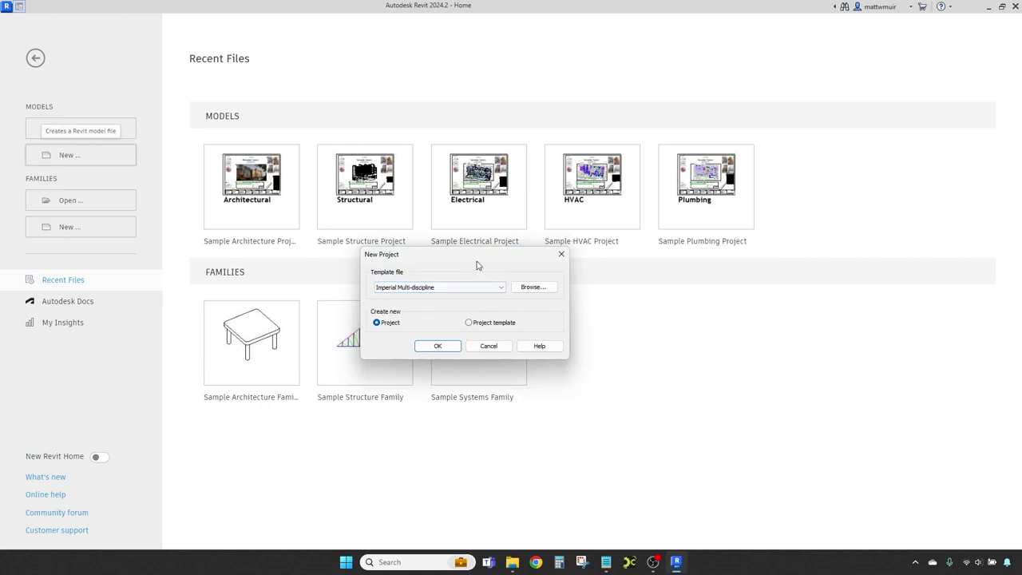
{"action": "left_click", "coordinate": [532, 287]}
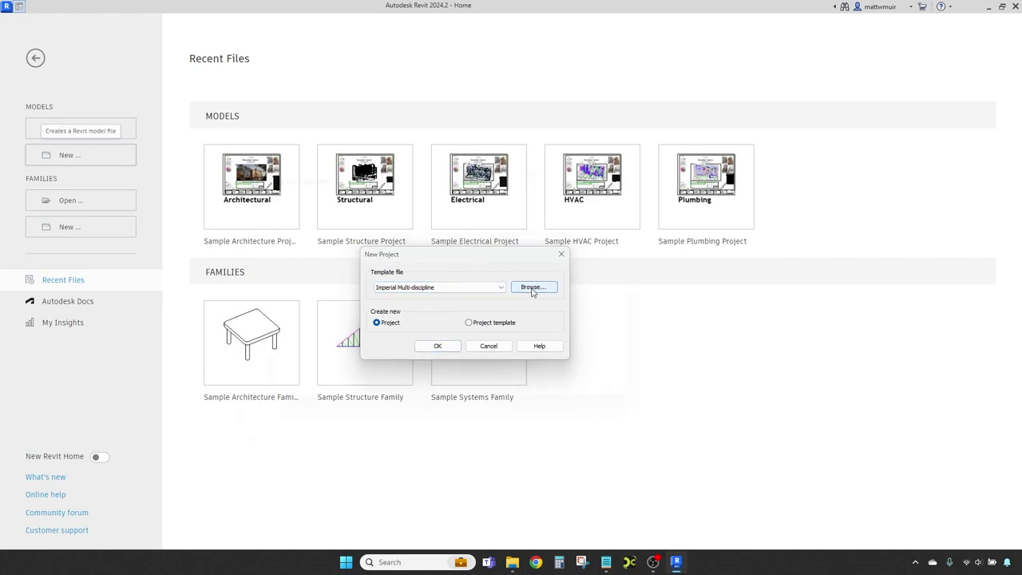
{"action": "left_click", "coordinate": [550, 406]}
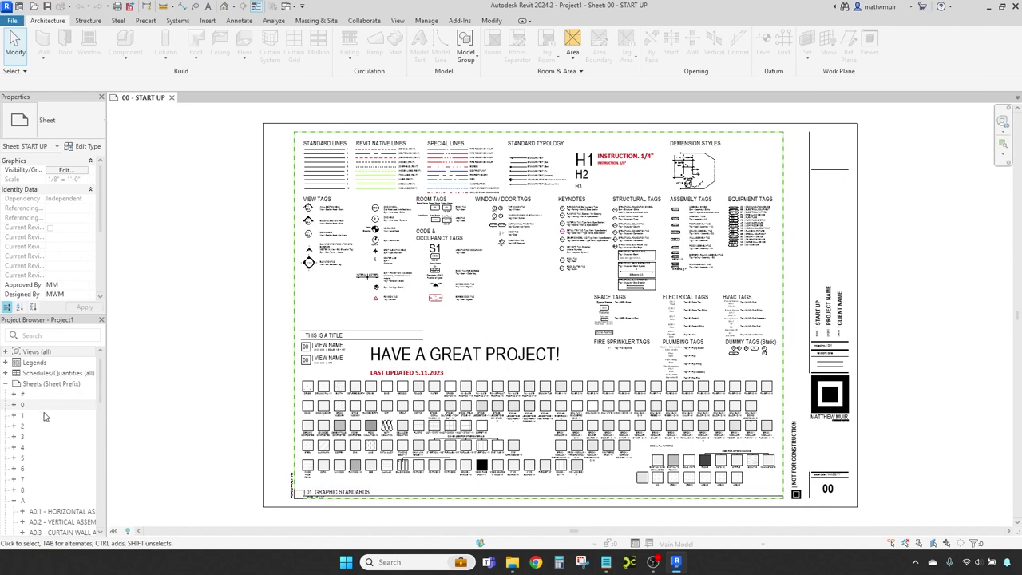
Collapse Sheets, expand Views (all) and widen the Project Browser to show full view names
{"action": "left_click", "coordinate": [5, 384]}
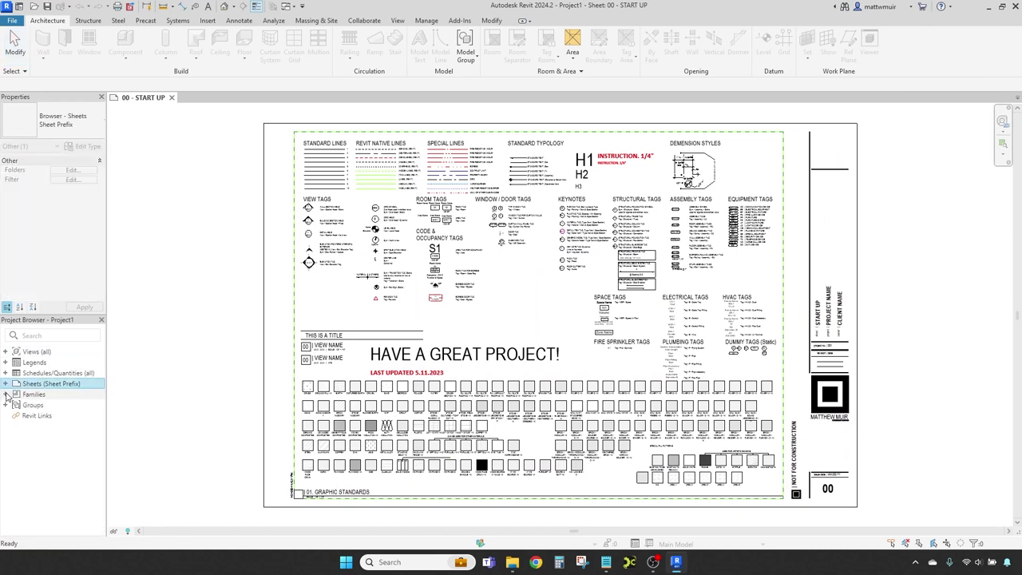
{"action": "left_click", "coordinate": [6, 352]}
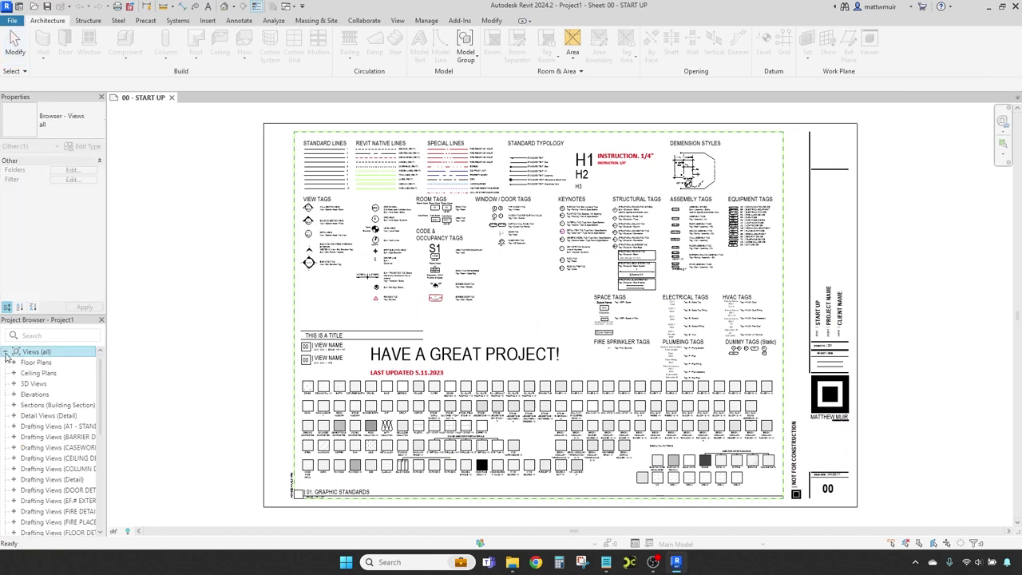
{"action": "scroll", "coordinate": [27, 466], "scroll_direction": "down", "scroll_amount": 7}
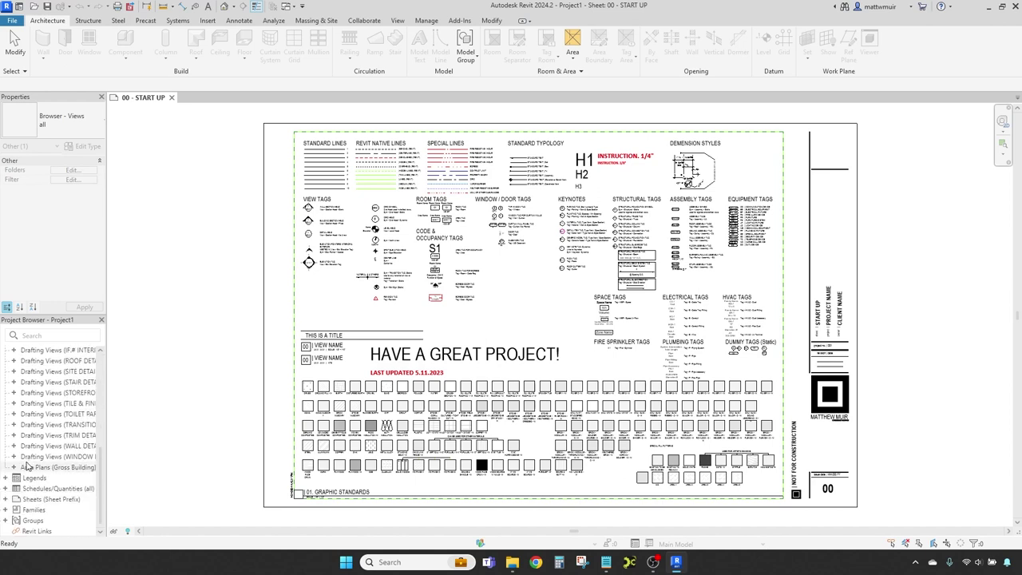
{"action": "scroll", "coordinate": [28, 466], "scroll_direction": "up", "scroll_amount": 8}
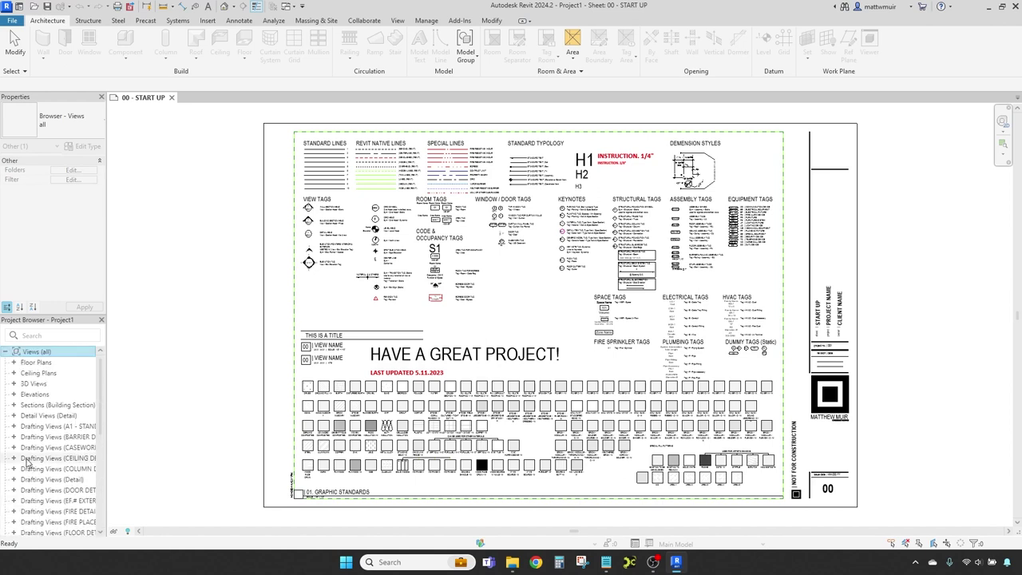
{"action": "left_click", "coordinate": [124, 277]}
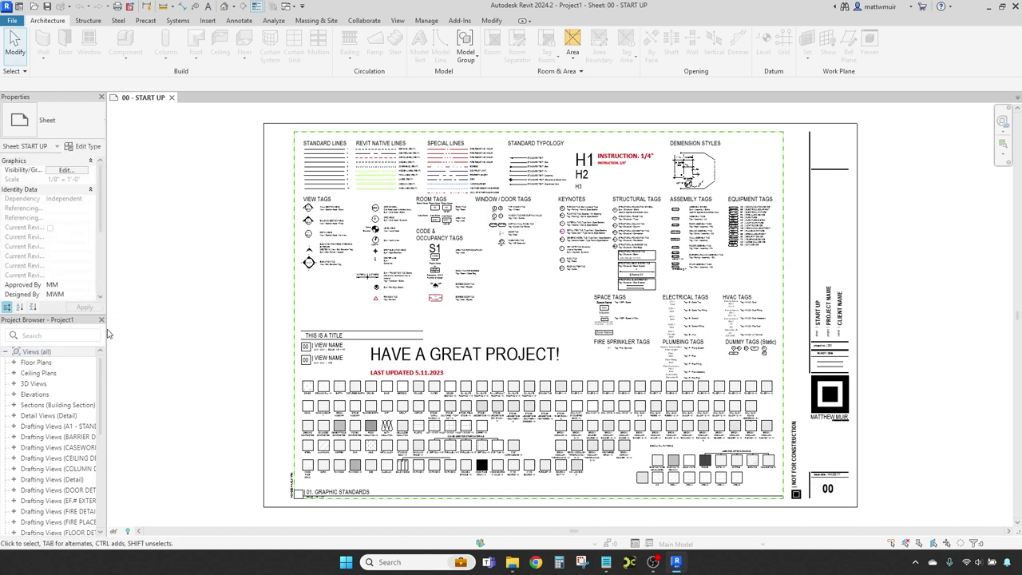
{"action": "left_click_drag", "start_coordinate": [108, 334], "coordinate": [210, 383]}
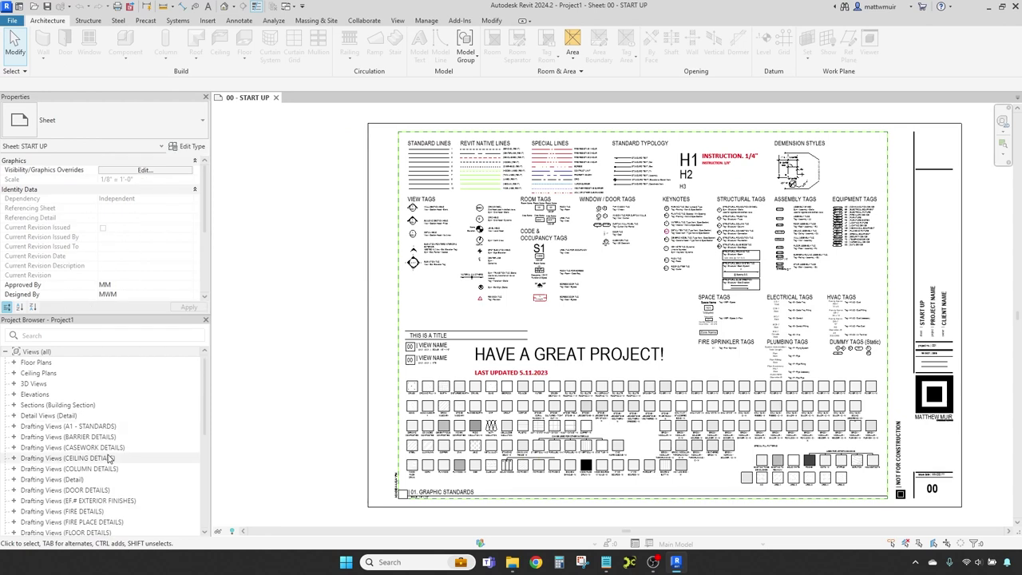
{"action": "scroll", "coordinate": [109, 459], "scroll_direction": "down", "scroll_amount": 2}
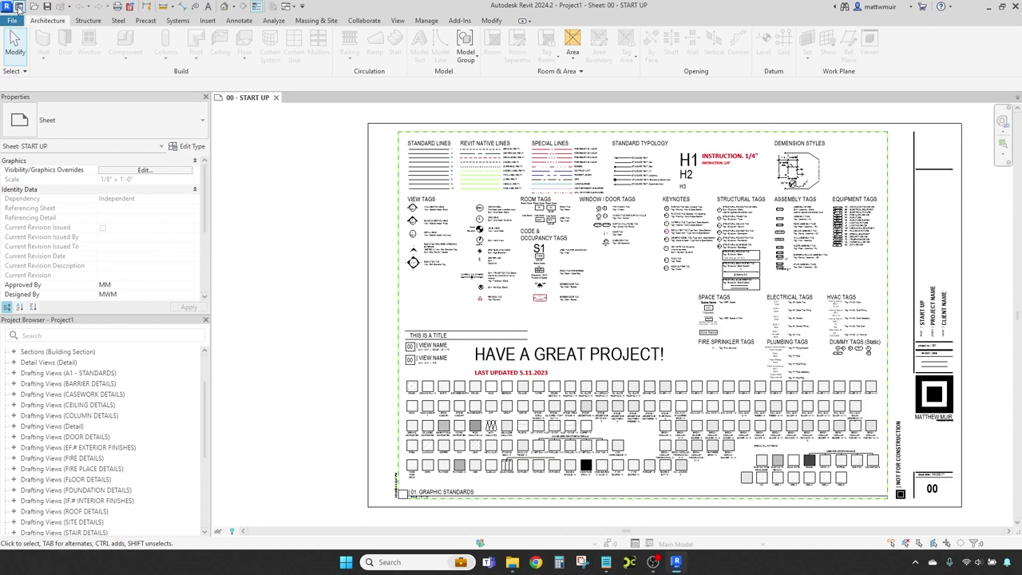
{"action": "left_click", "coordinate": [7, 8]}
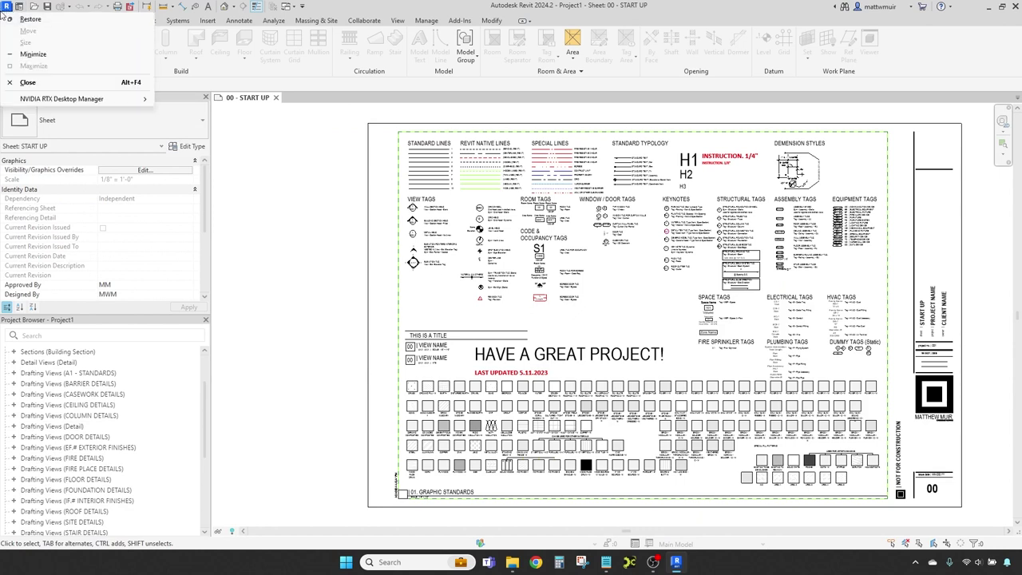
{"action": "left_click", "coordinate": [8, 8]}
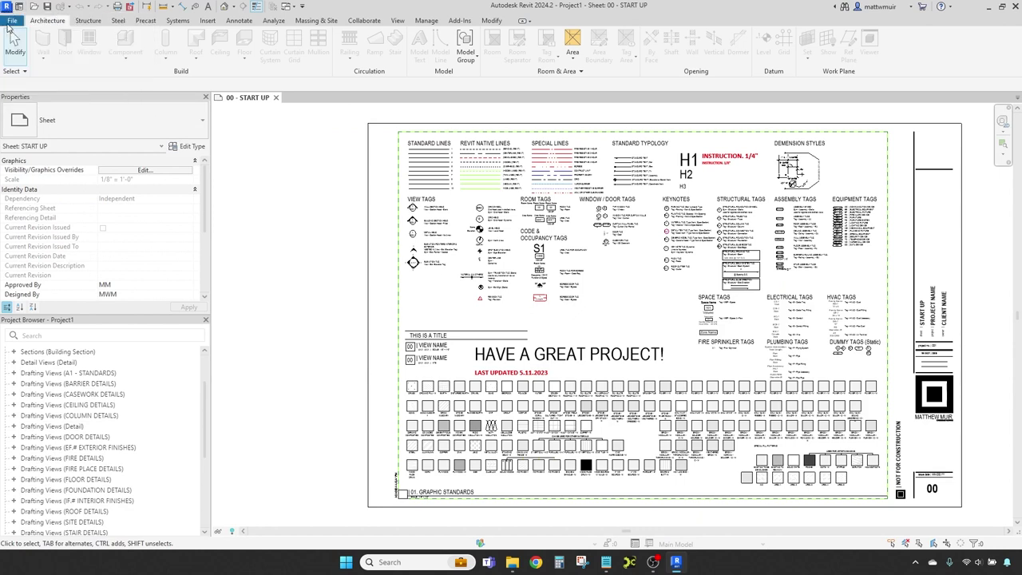
{"action": "left_click", "coordinate": [10, 22]}
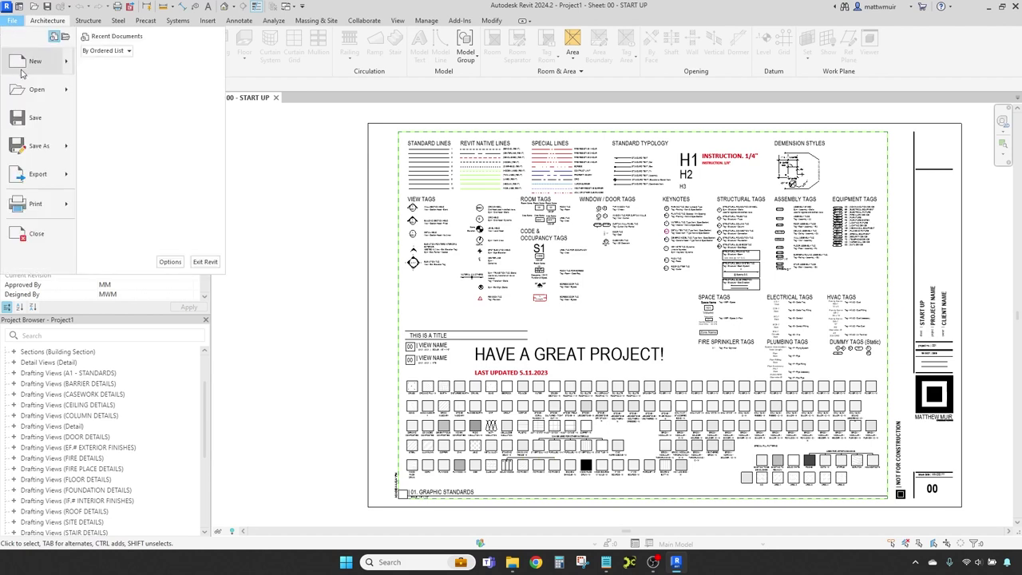
{"action": "mouse_move", "coordinate": [31, 181]}
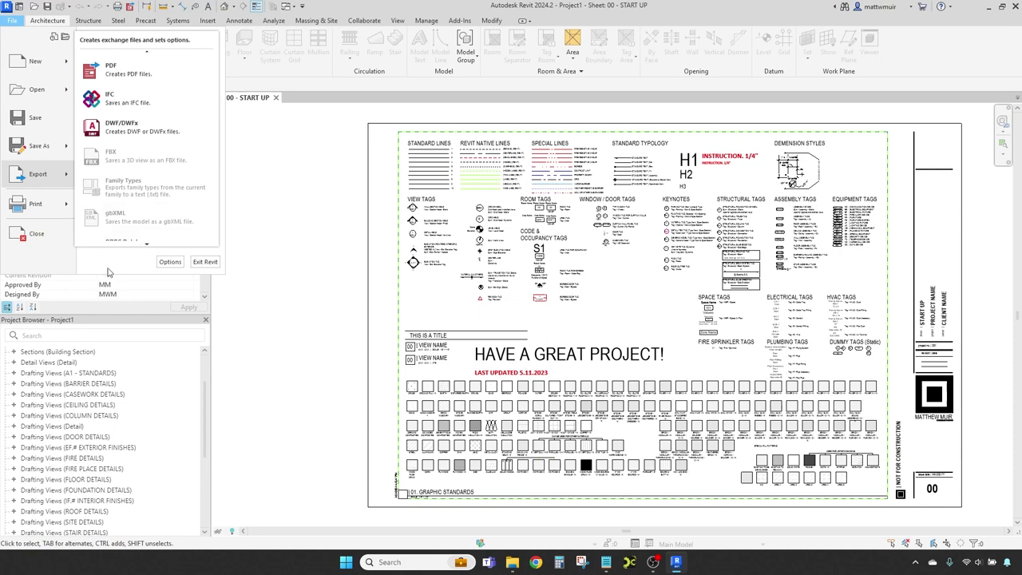
{"action": "left_click", "coordinate": [171, 261]}
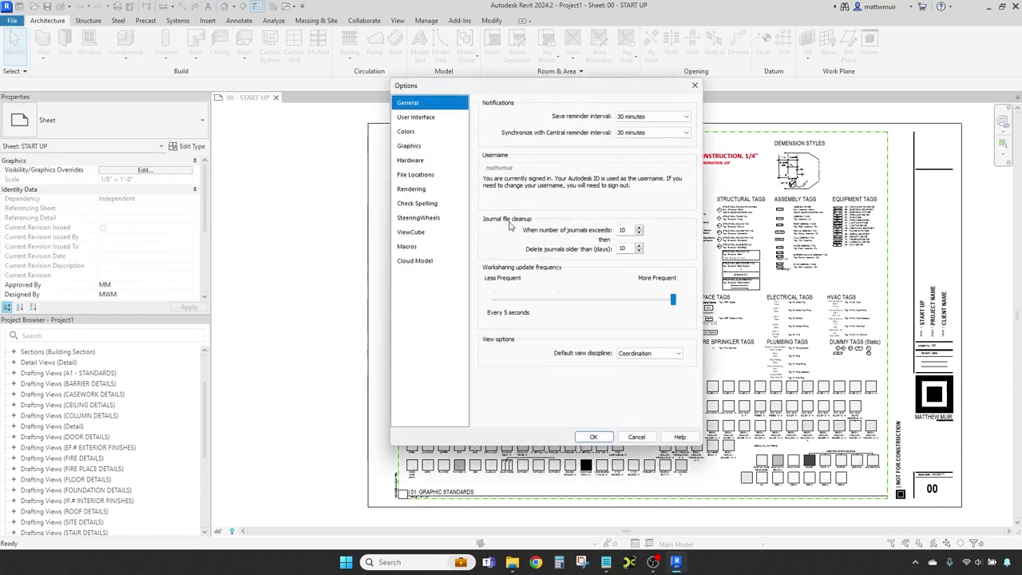
{"action": "left_click", "coordinate": [695, 85]}
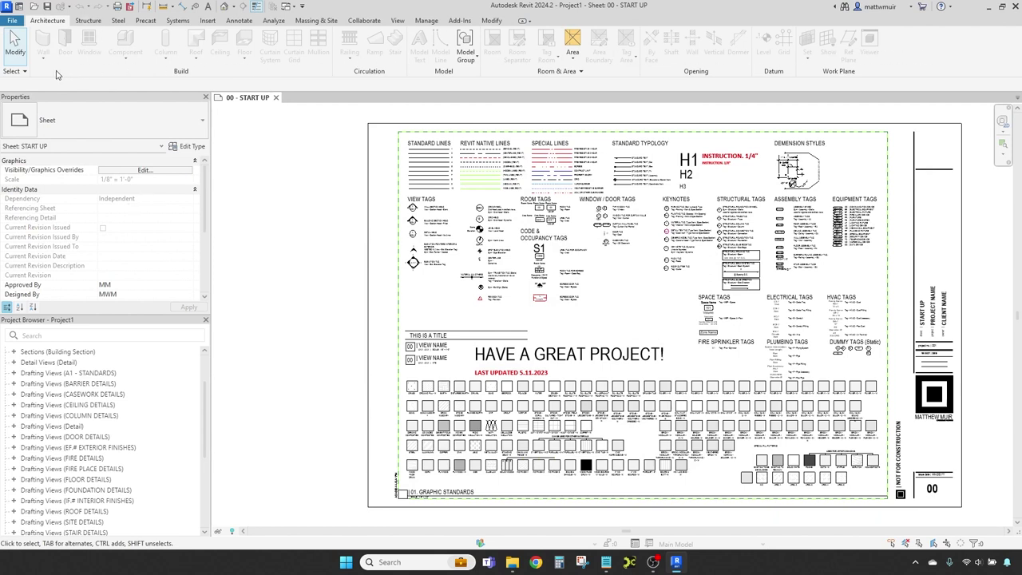
Browse the Structure, Steel, Precast, Systems and Architecture tabs, ending on Structure
{"action": "left_click", "coordinate": [89, 21]}
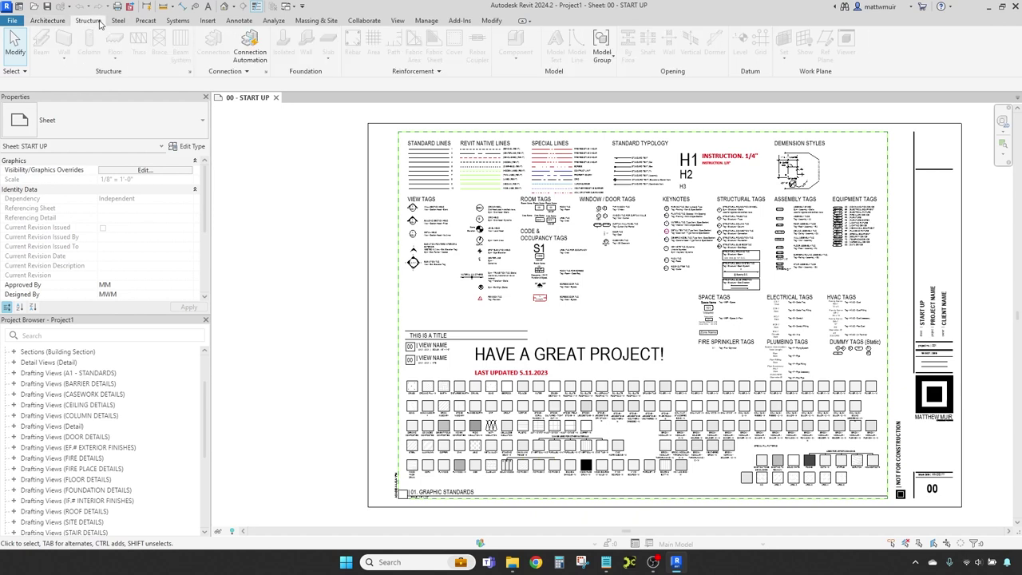
{"action": "left_click", "coordinate": [117, 21]}
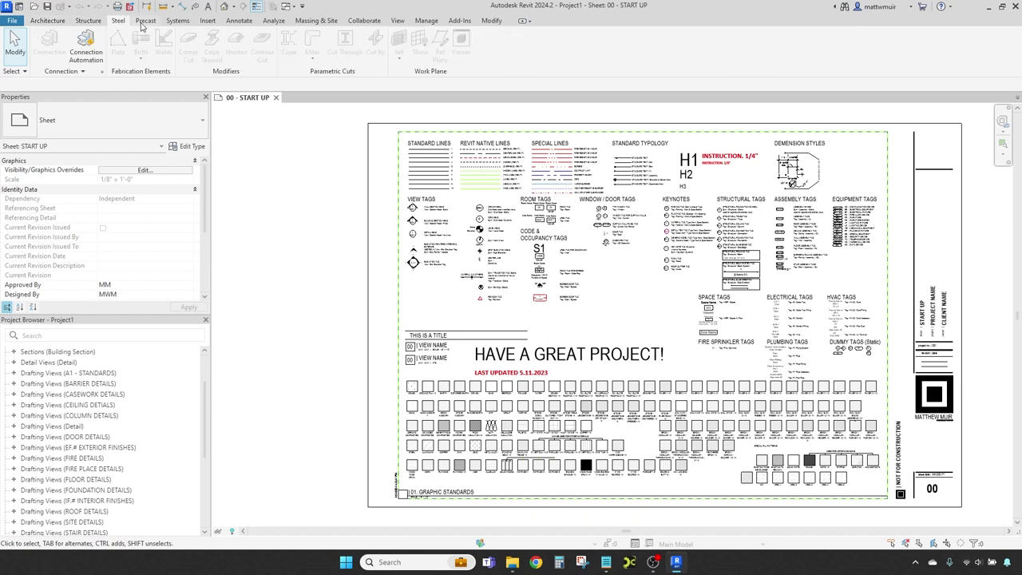
{"action": "left_click", "coordinate": [144, 21]}
{"action": "left_click", "coordinate": [178, 21]}
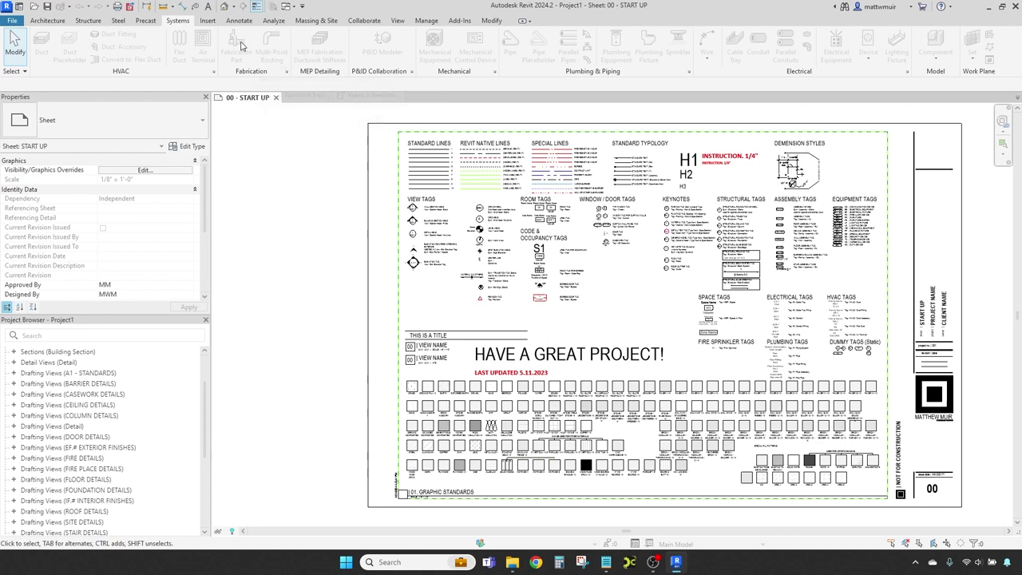
{"action": "left_click", "coordinate": [50, 22]}
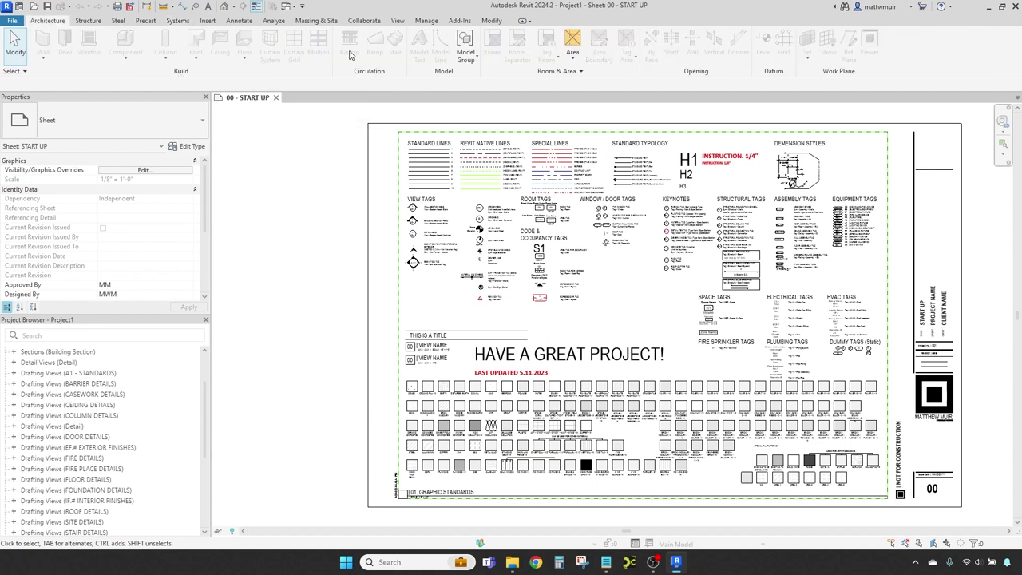
{"action": "left_click", "coordinate": [89, 21]}
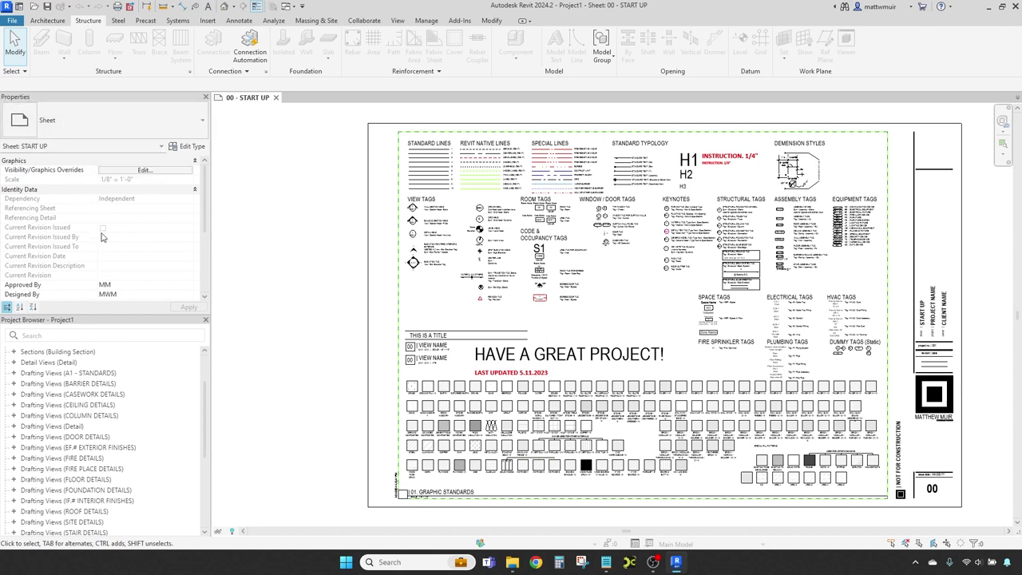
{"action": "mouse_move", "coordinate": [204, 189]}
{"action": "left_mouse_down"}
{"action": "mouse_move", "coordinate": [210, 247]}
{"action": "mouse_move", "coordinate": [210, 192]}
{"action": "left_mouse_up"}
{"action": "scroll", "coordinate": [147, 279], "scroll_direction": "down", "scroll_amount": 4}
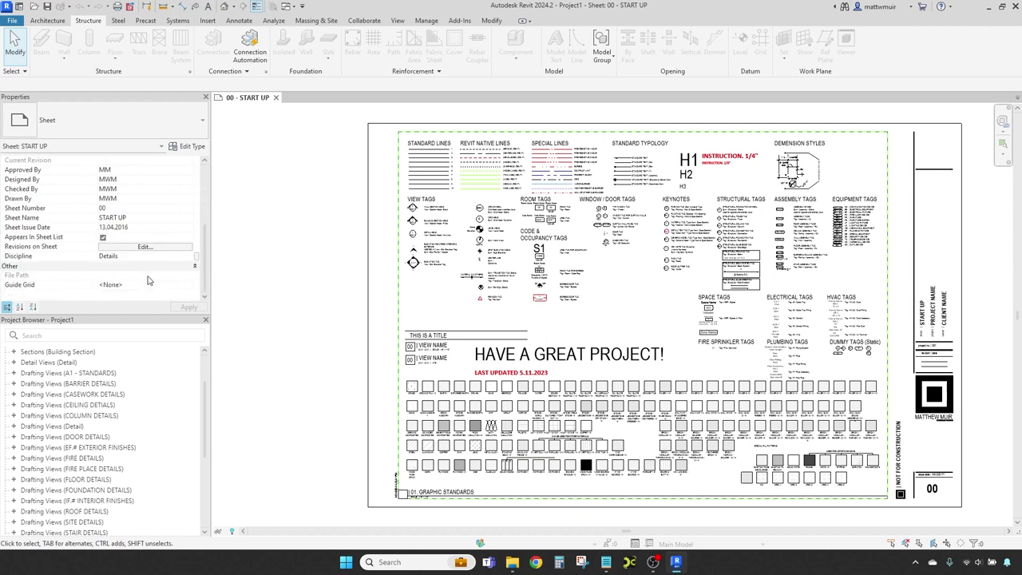
{"action": "scroll", "coordinate": [147, 279], "scroll_direction": "up", "scroll_amount": 4}
{"action": "scroll", "coordinate": [148, 279], "scroll_direction": "down", "scroll_amount": 2}
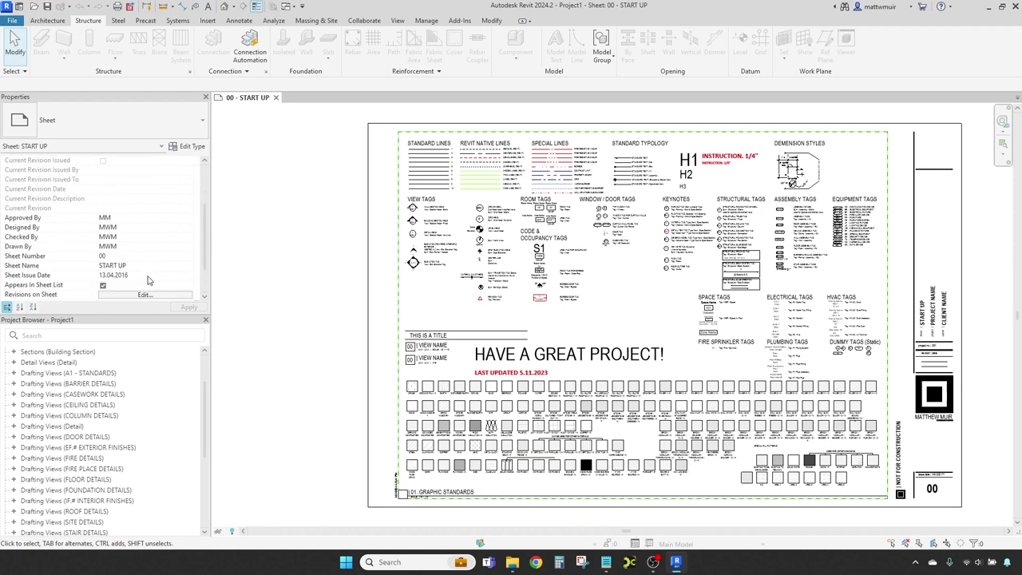
{"action": "left_click", "coordinate": [369, 311]}
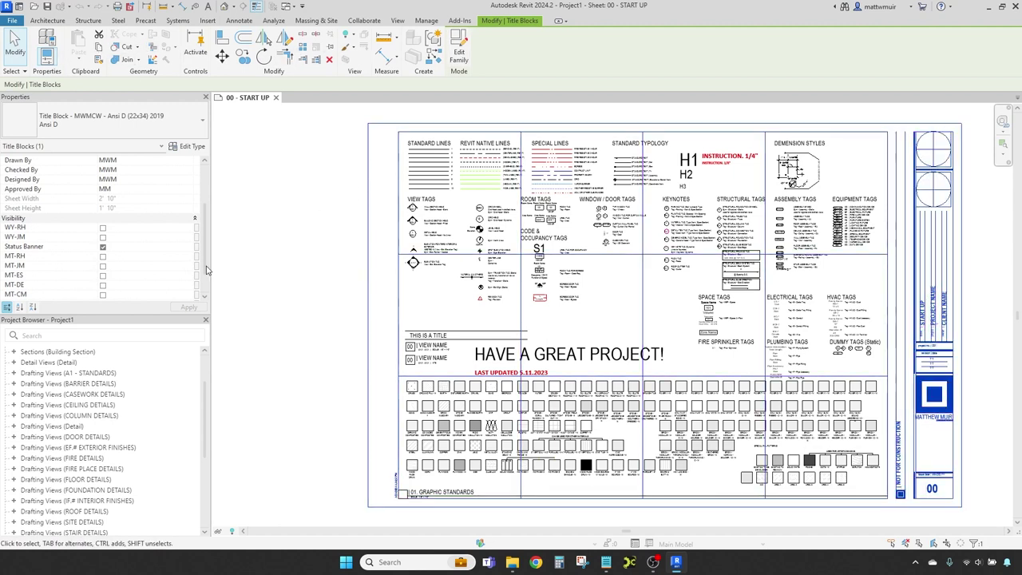
{"action": "left_click", "coordinate": [257, 347]}
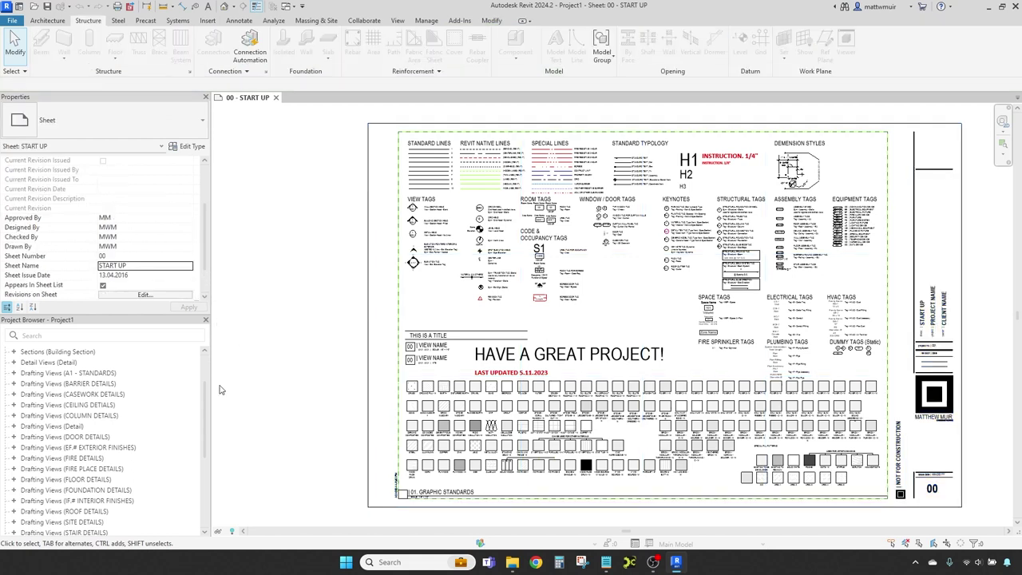
{"action": "left_click_drag", "start_coordinate": [203, 405], "coordinate": [207, 477]}
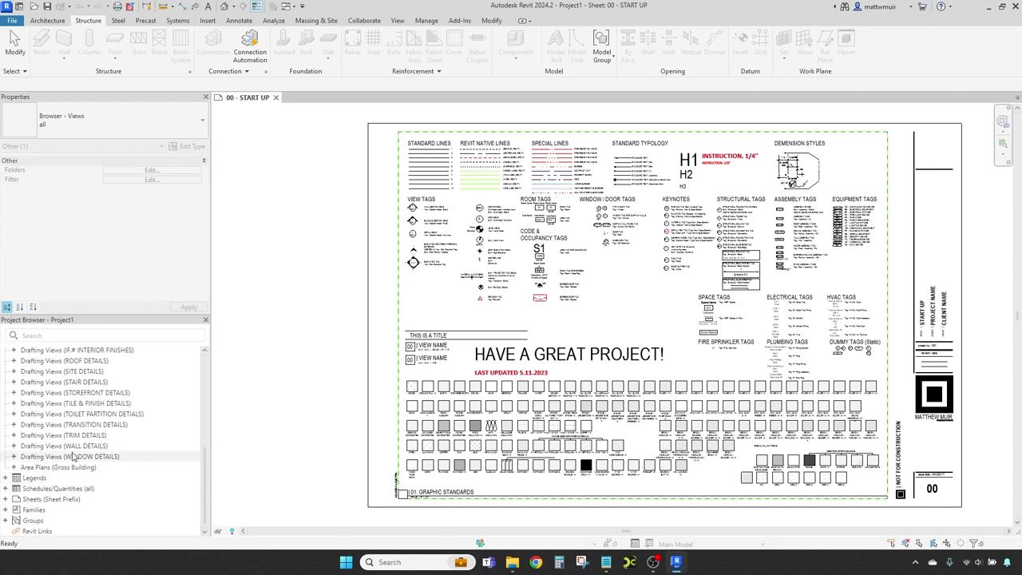
Expand CEILING DETAILS, open the 1 HOUR ROOF-CEILING ASSEMBLY view, then close its tab
{"action": "scroll", "coordinate": [85, 424], "scroll_direction": "up", "scroll_amount": 5}
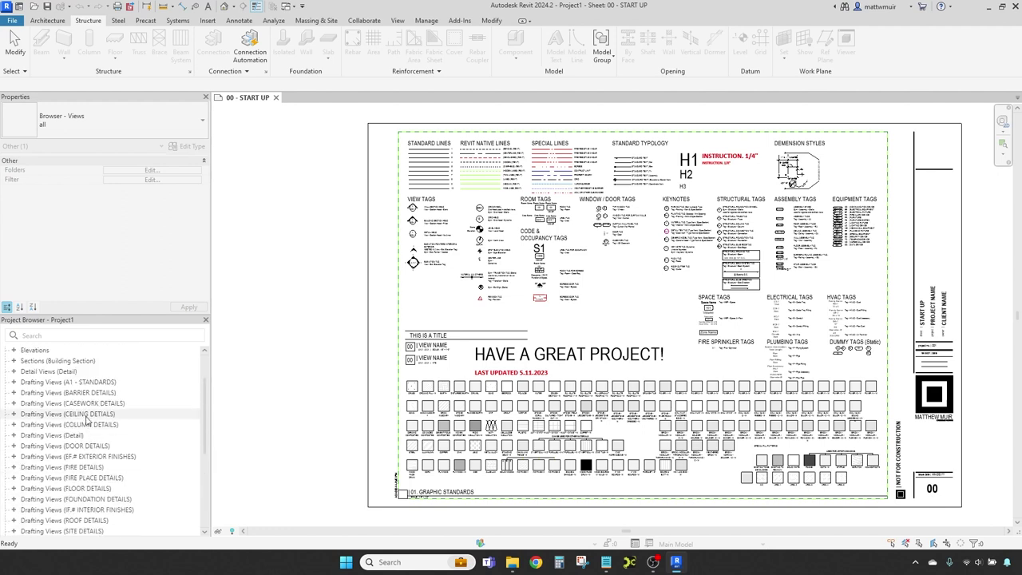
{"action": "double_click", "coordinate": [88, 415]}
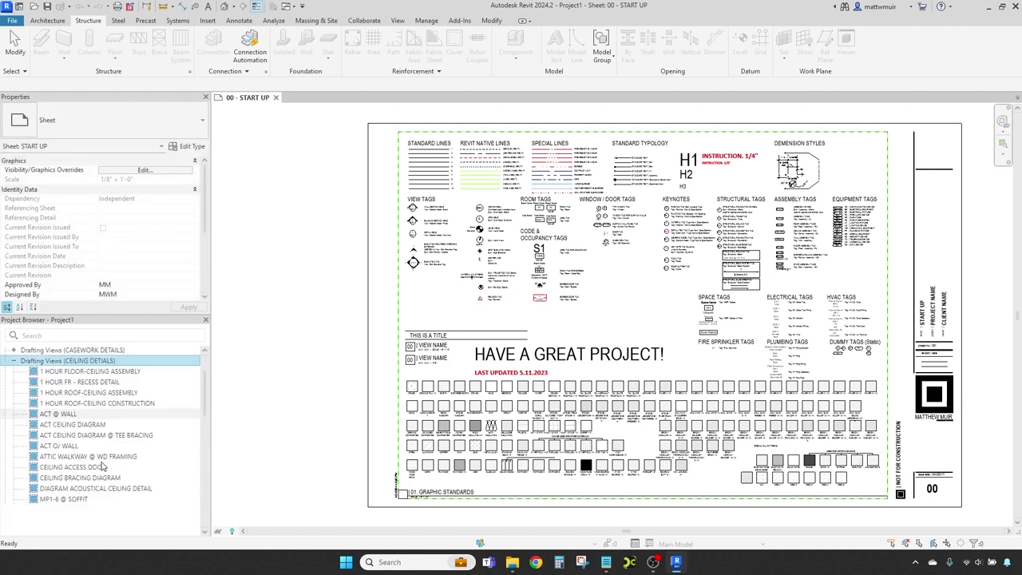
{"action": "scroll", "coordinate": [88, 423], "scroll_direction": "down", "scroll_amount": 2}
{"action": "left_click", "coordinate": [100, 393]}
{"action": "double_click", "coordinate": [95, 393]}
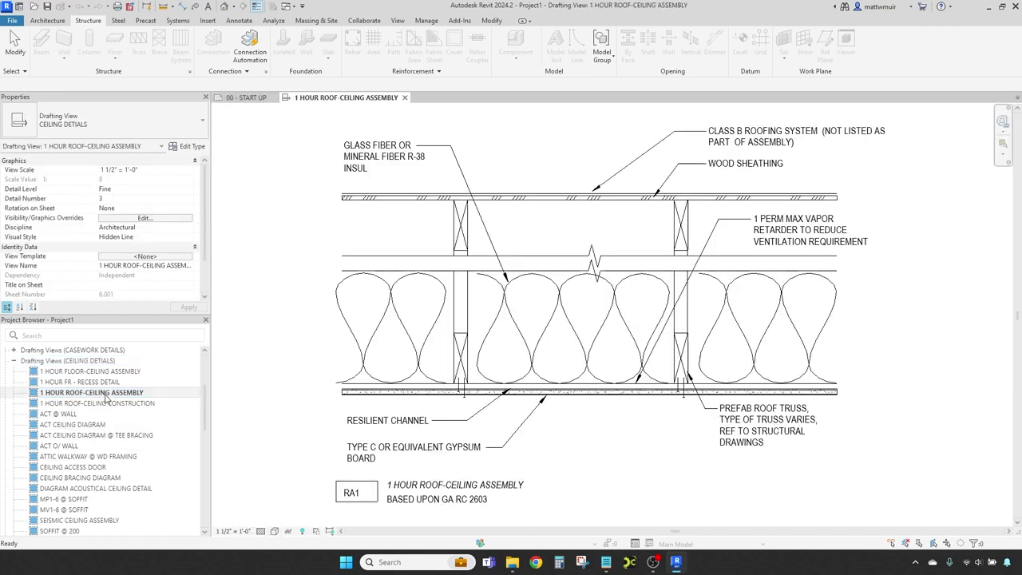
{"action": "left_click", "coordinate": [404, 98]}
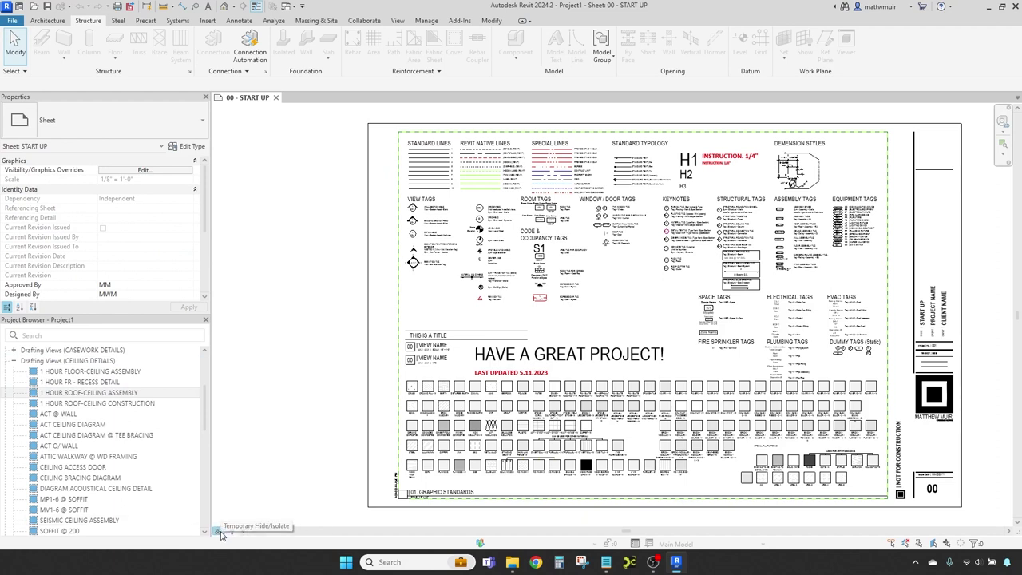
{"action": "left_click", "coordinate": [221, 534]}
{"action": "left_click", "coordinate": [249, 441]}
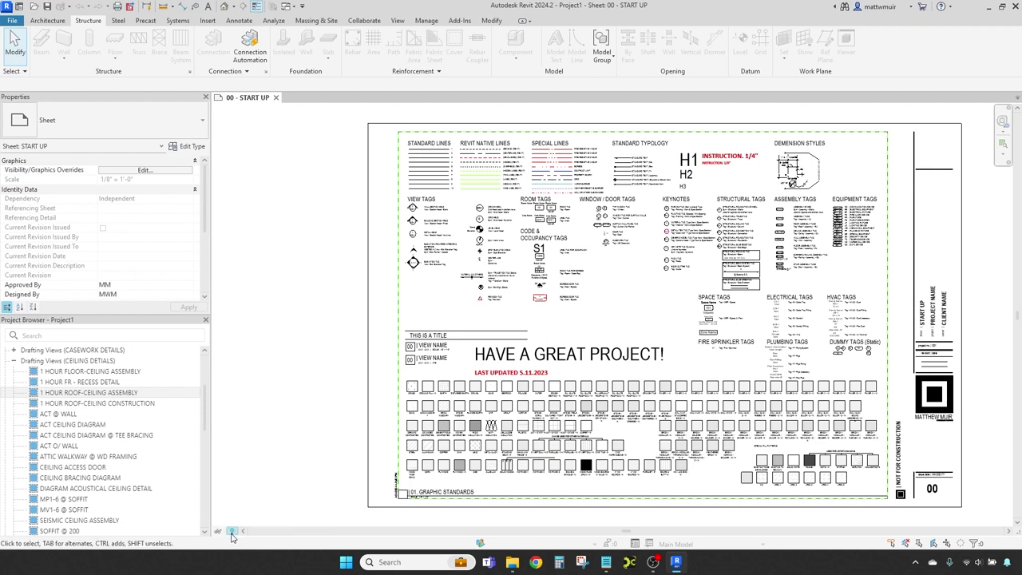
{"action": "left_click", "coordinate": [231, 532]}
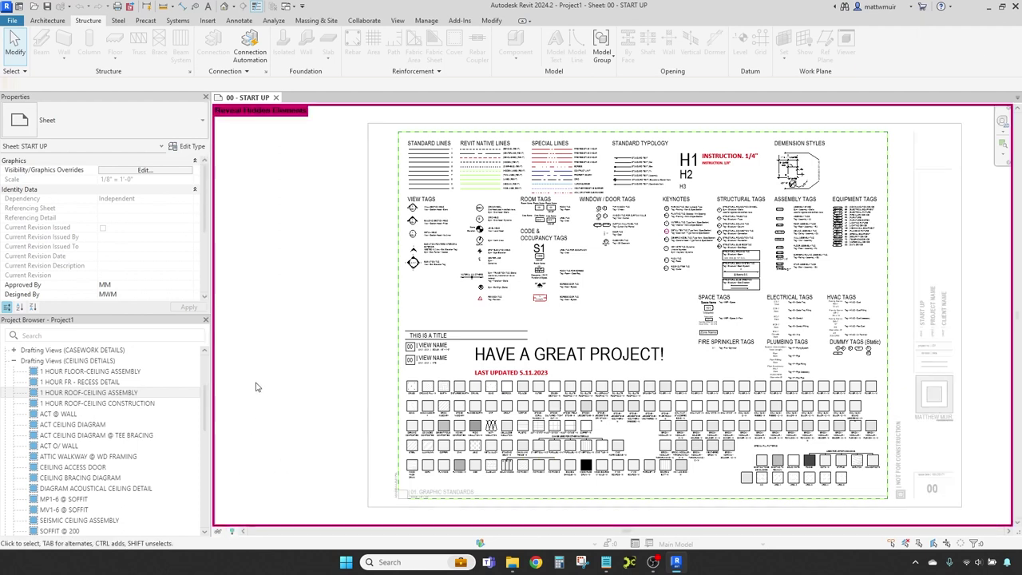
{"action": "left_click", "coordinate": [232, 531]}
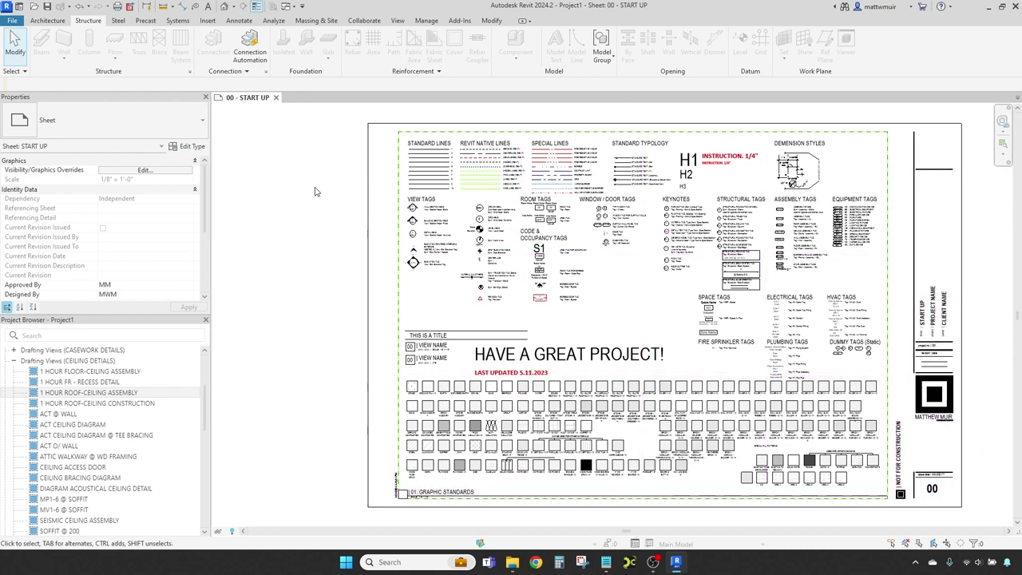
Zoom and pan around the 00 - START UP sheet
{"action": "scroll", "coordinate": [339, 351], "scroll_direction": "down", "scroll_amount": 3}
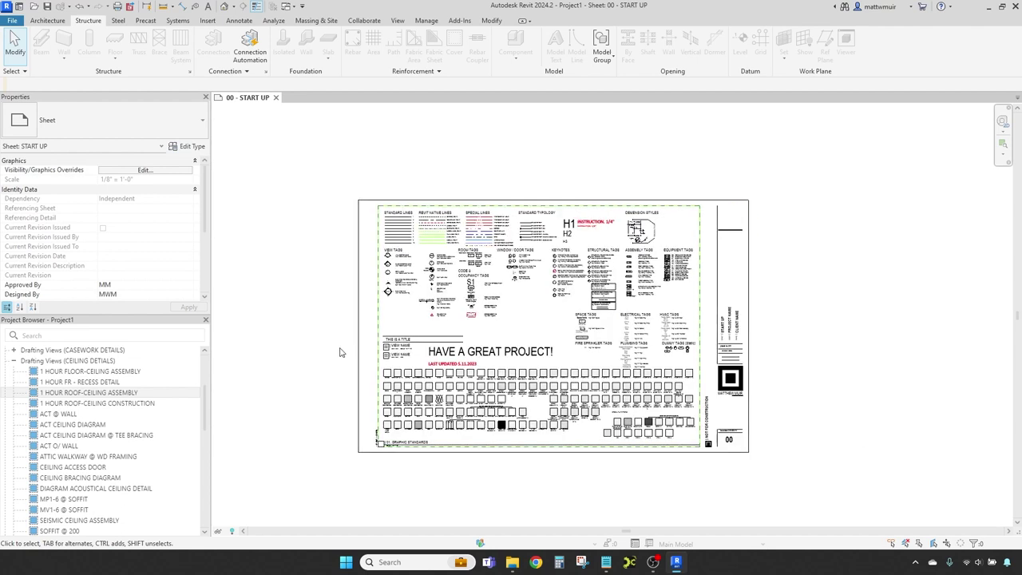
{"action": "scroll", "coordinate": [554, 479], "scroll_direction": "up", "scroll_amount": 2}
{"action": "middle_click_drag", "start_coordinate": [583, 489], "coordinate": [590, 511]}
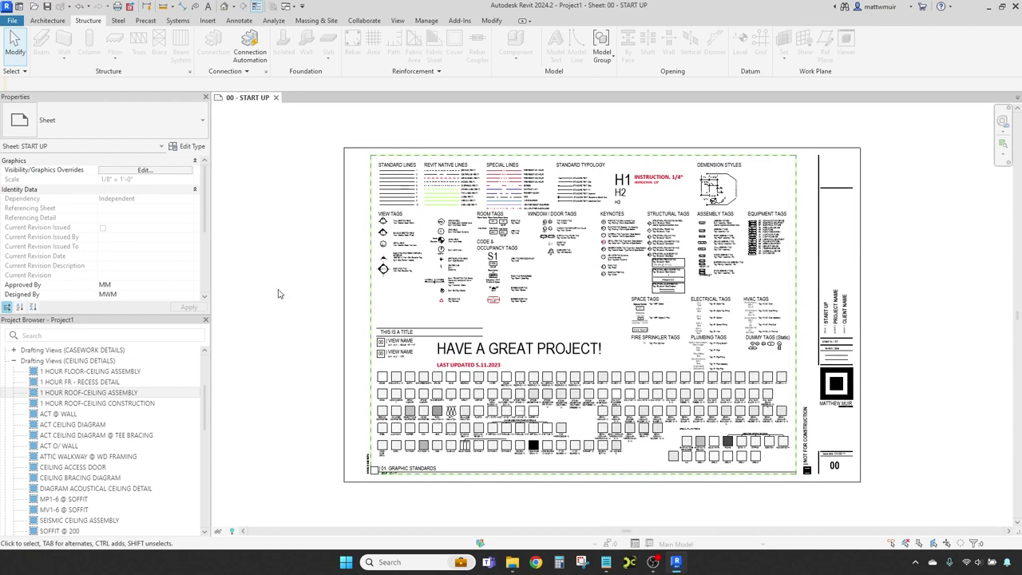
{"action": "scroll", "coordinate": [308, 304], "scroll_direction": "down", "scroll_amount": 1}
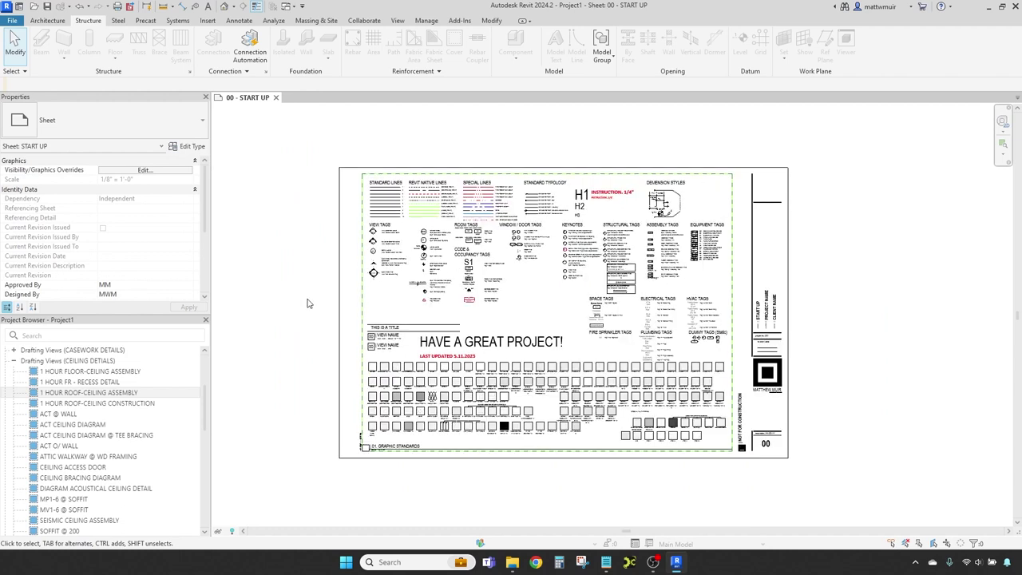
{"action": "scroll", "coordinate": [308, 304], "scroll_direction": "down", "scroll_amount": 1}
{"action": "scroll", "coordinate": [293, 307], "scroll_direction": "up", "scroll_amount": 1}
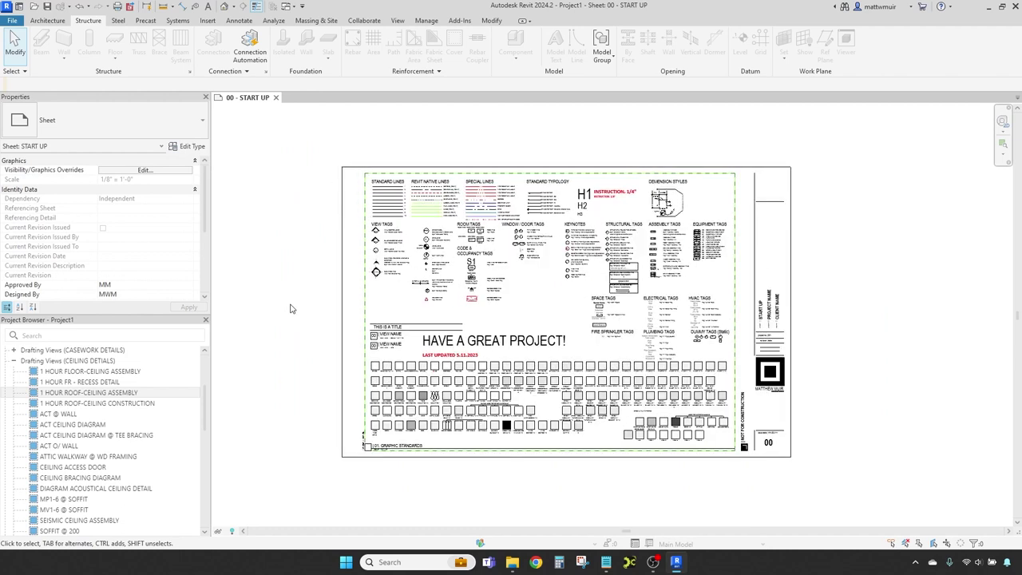
{"action": "scroll", "coordinate": [534, 322], "scroll_direction": "up", "scroll_amount": 1}
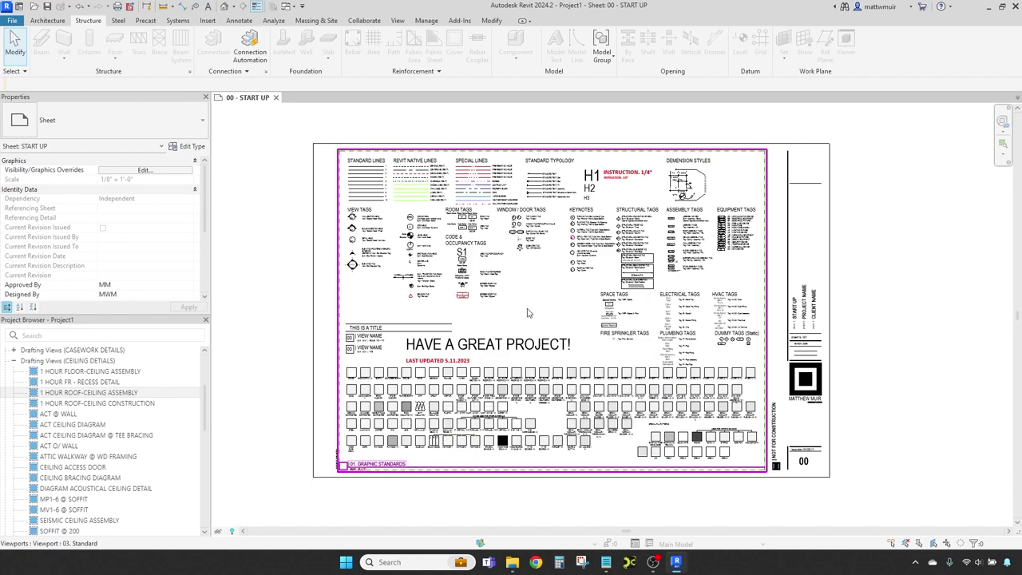
{"action": "scroll", "coordinate": [524, 298], "scroll_direction": "up", "scroll_amount": 3}
{"action": "scroll", "coordinate": [524, 298], "scroll_direction": "down", "scroll_amount": 4}
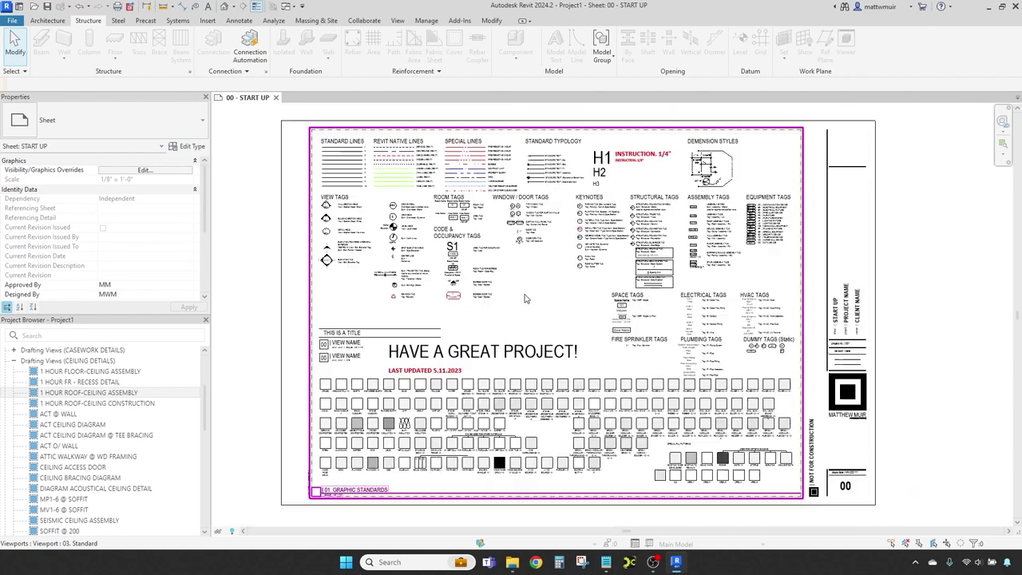
Open the project's default {3D} view with the 3D shortcut
{"action": "left_click", "coordinate": [1004, 154]}
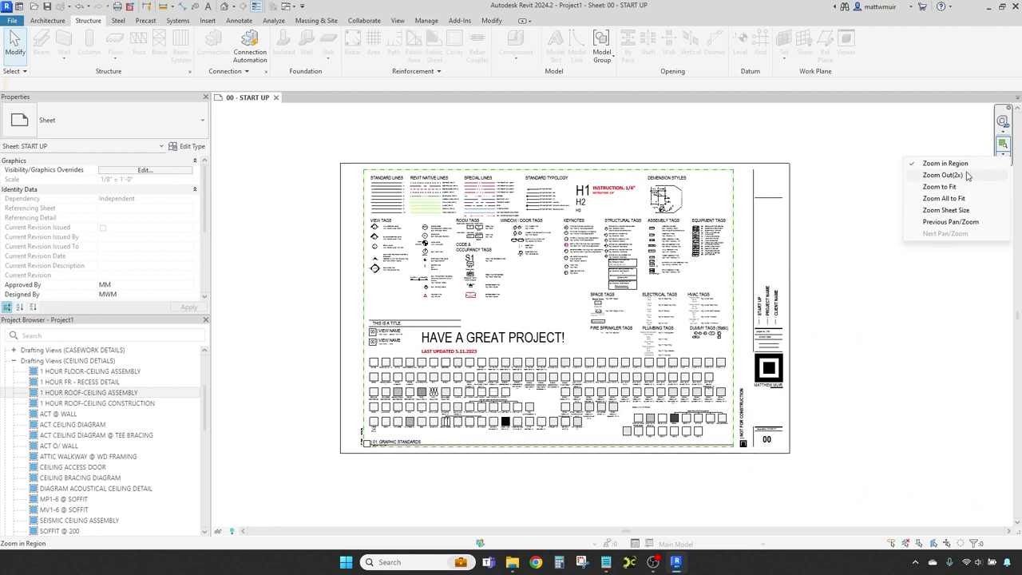
{"action": "key", "text": "Escape"}
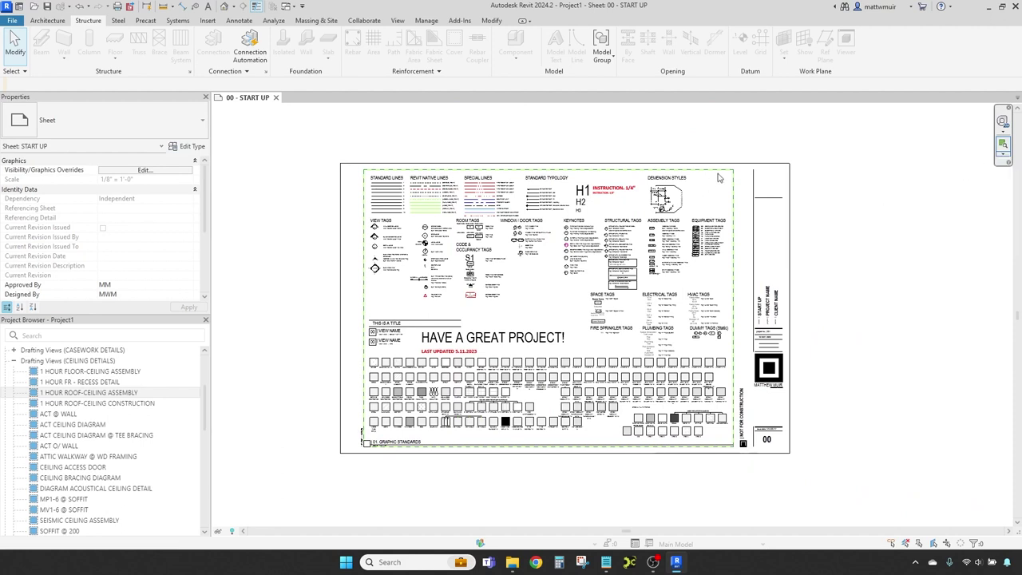
{"action": "left_click", "coordinate": [595, 257]}
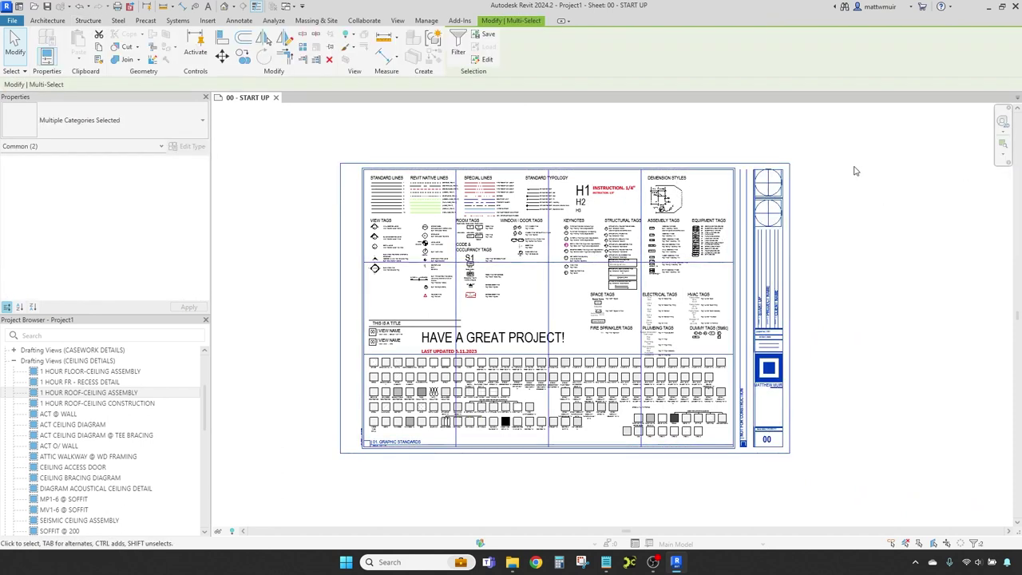
{"action": "left_click", "coordinate": [810, 258]}
{"action": "middle_click_drag", "start_coordinate": [773, 281], "coordinate": [729, 291]}
{"action": "scroll", "coordinate": [521, 311], "scroll_direction": "up", "scroll_amount": 1}
{"action": "key", "text": "3"}
{"action": "key", "text": "d"}
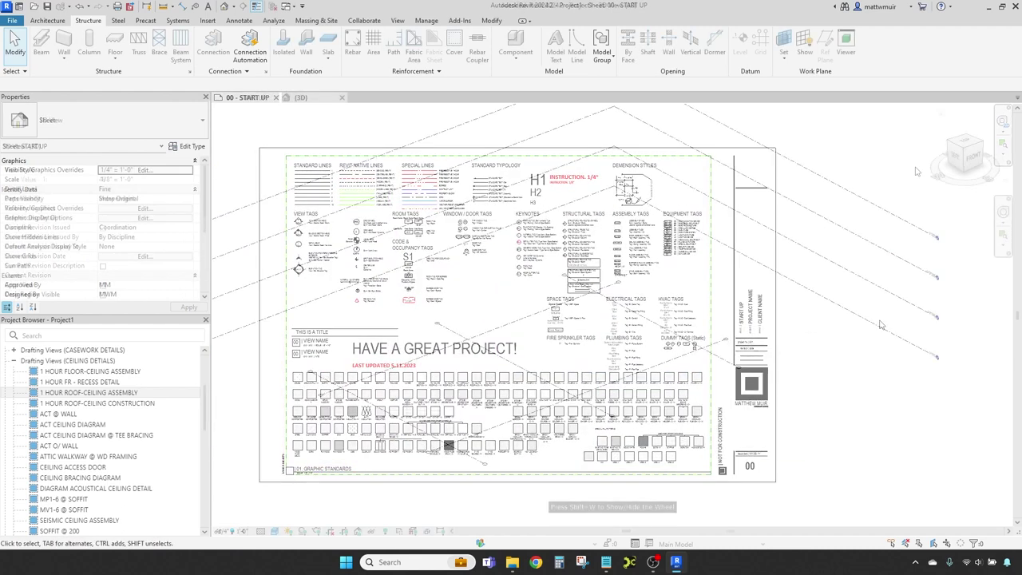
{"action": "left_click", "coordinate": [980, 150]}
{"action": "left_click", "coordinate": [969, 148]}
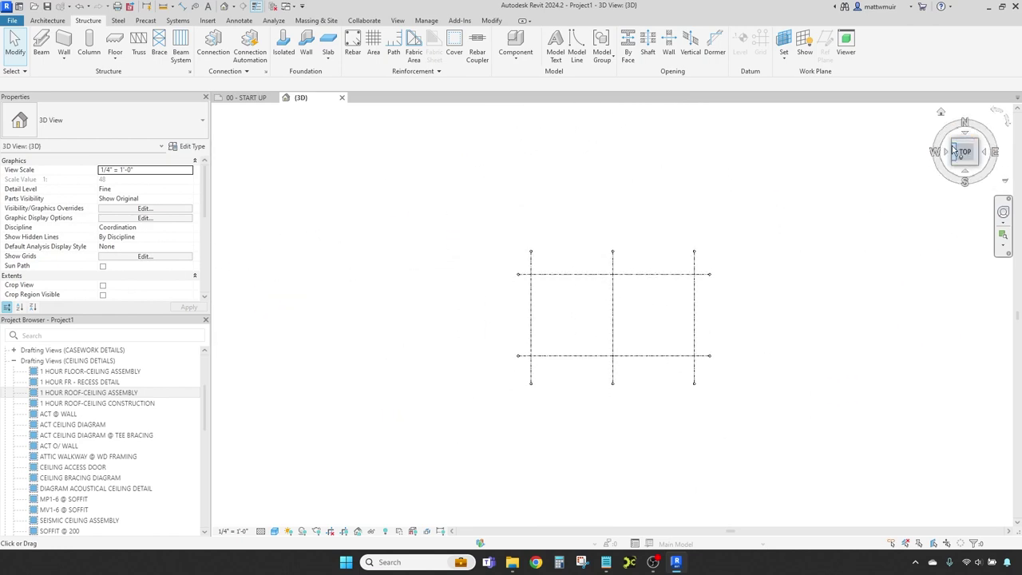
{"action": "left_click", "coordinate": [954, 162]}
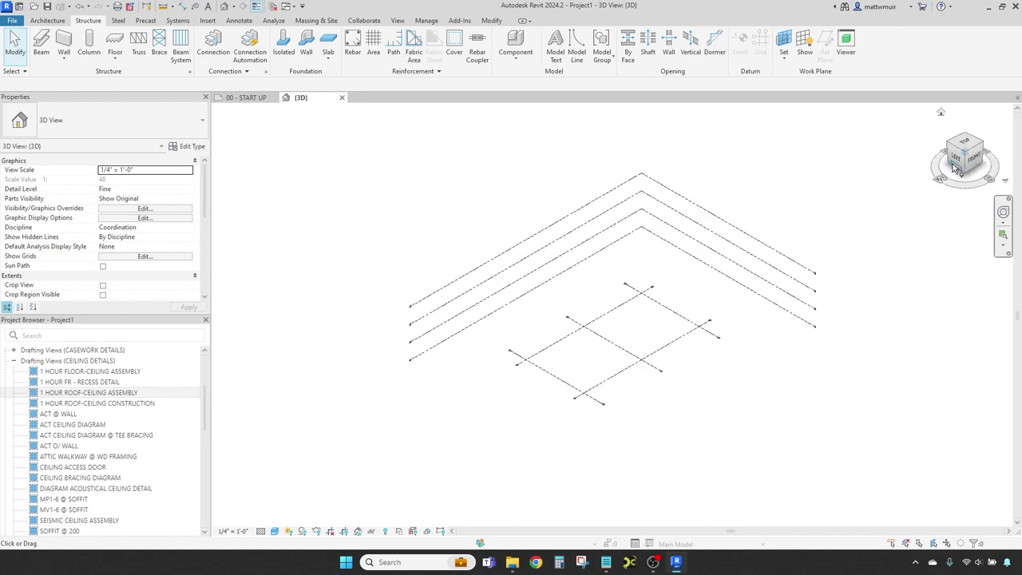
{"action": "left_click", "coordinate": [955, 160]}
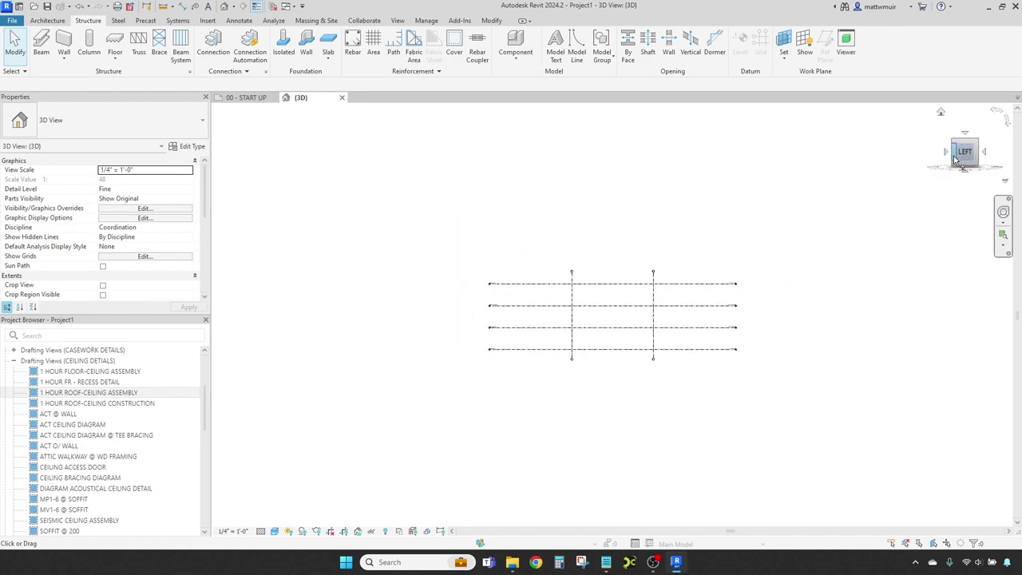
{"action": "left_click", "coordinate": [983, 153]}
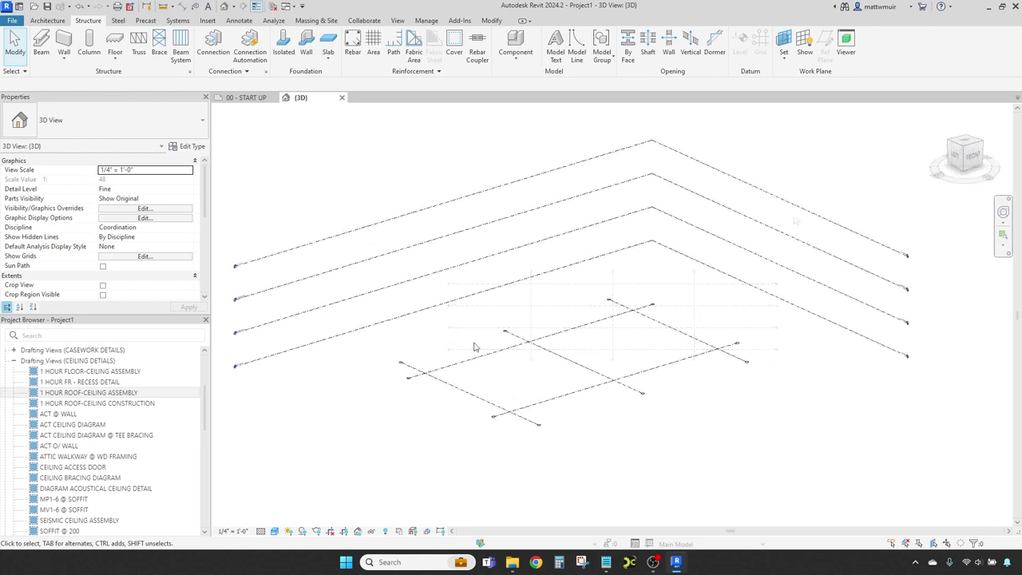
{"action": "middle_click_drag", "start_coordinate": [470, 346], "coordinate": [493, 422], "text": "shift"}
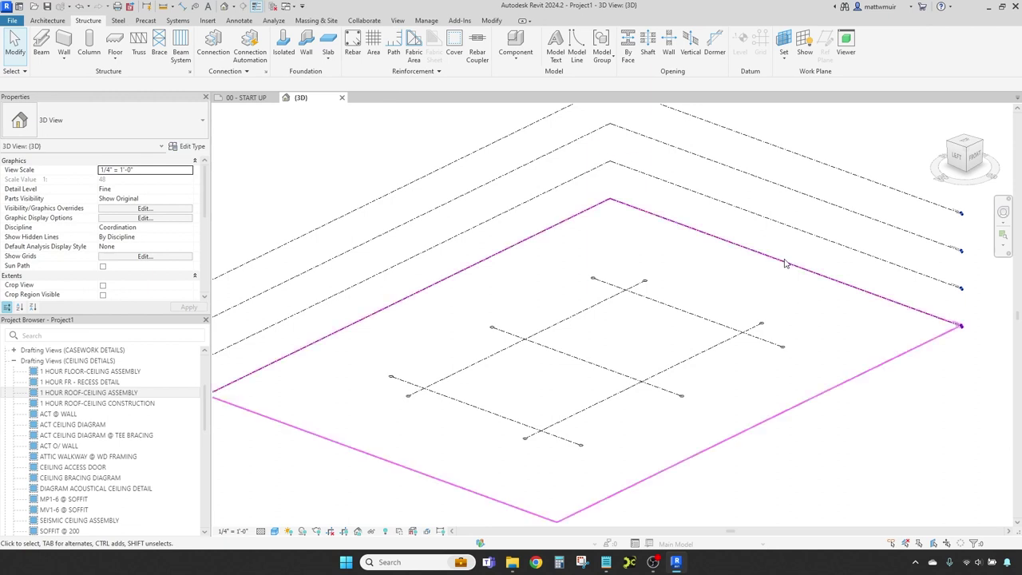
Pan, orbit and zoom the grids, then snap to the ViewCube's top-front-right isometric corner
{"action": "left_click", "coordinate": [1004, 214]}
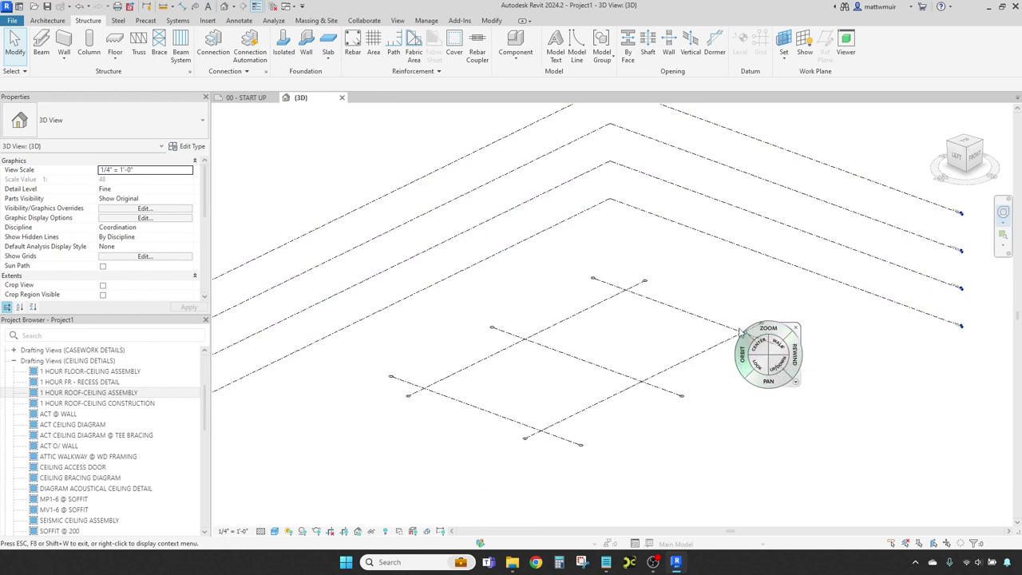
{"action": "left_click_drag", "start_coordinate": [615, 319], "coordinate": [580, 320]}
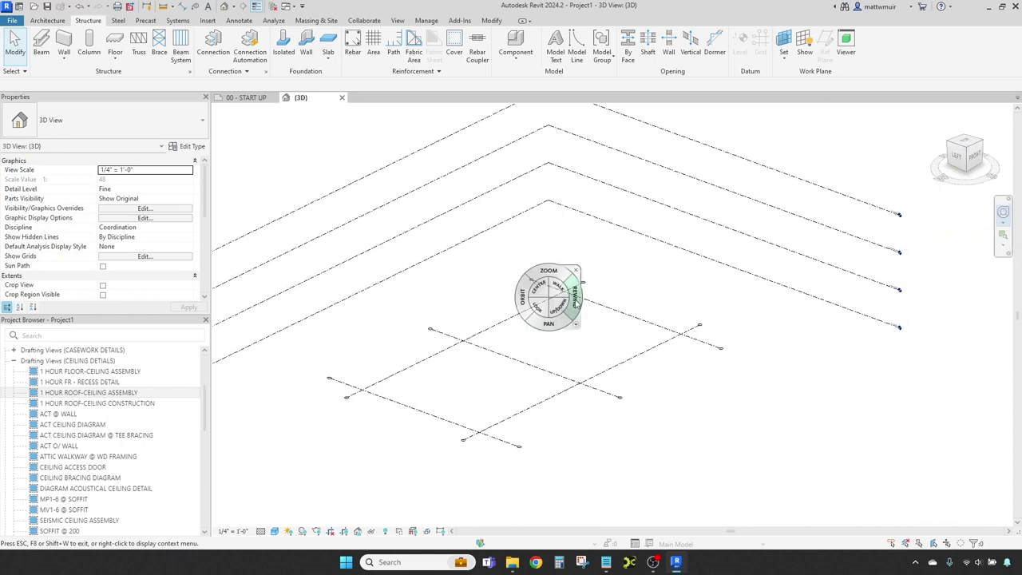
{"action": "left_click_drag", "start_coordinate": [525, 300], "coordinate": [426, 301]}
{"action": "scroll", "coordinate": [392, 333], "scroll_direction": "up", "scroll_amount": 2}
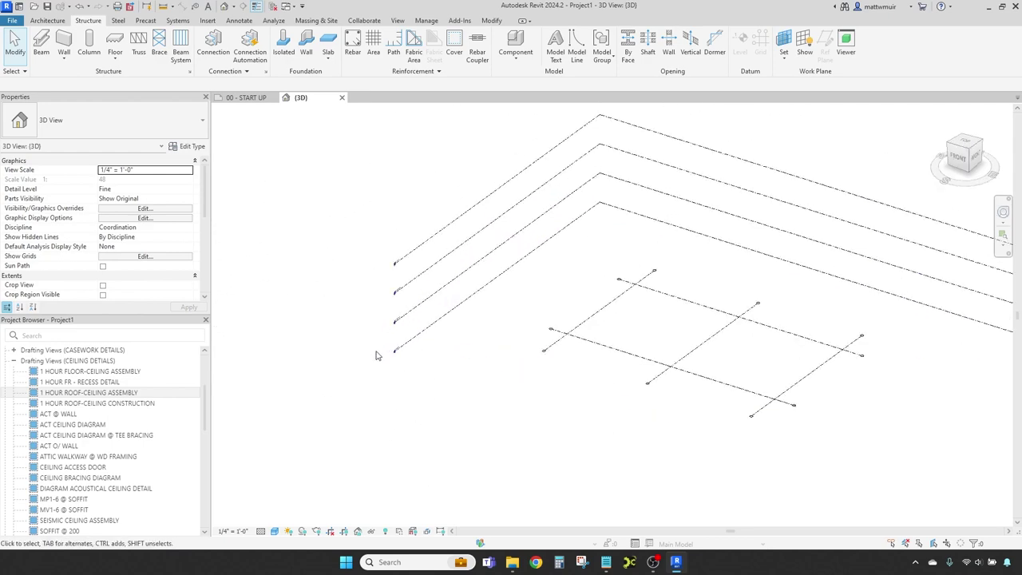
{"action": "scroll", "coordinate": [376, 353], "scroll_direction": "up", "scroll_amount": 2}
{"action": "scroll", "coordinate": [493, 345], "scroll_direction": "down", "scroll_amount": 2}
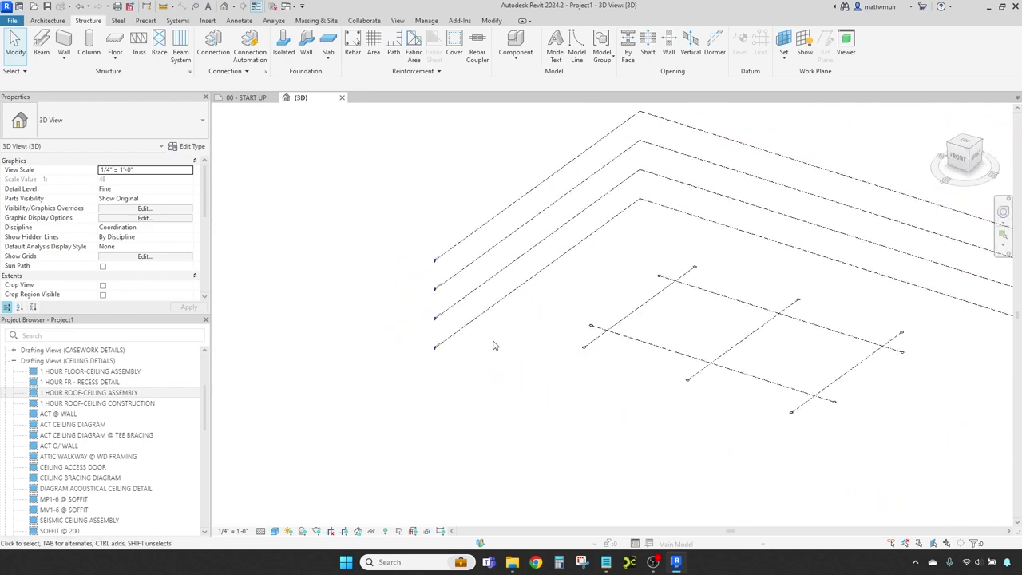
{"action": "middle_click_drag", "start_coordinate": [729, 247], "coordinate": [614, 306]}
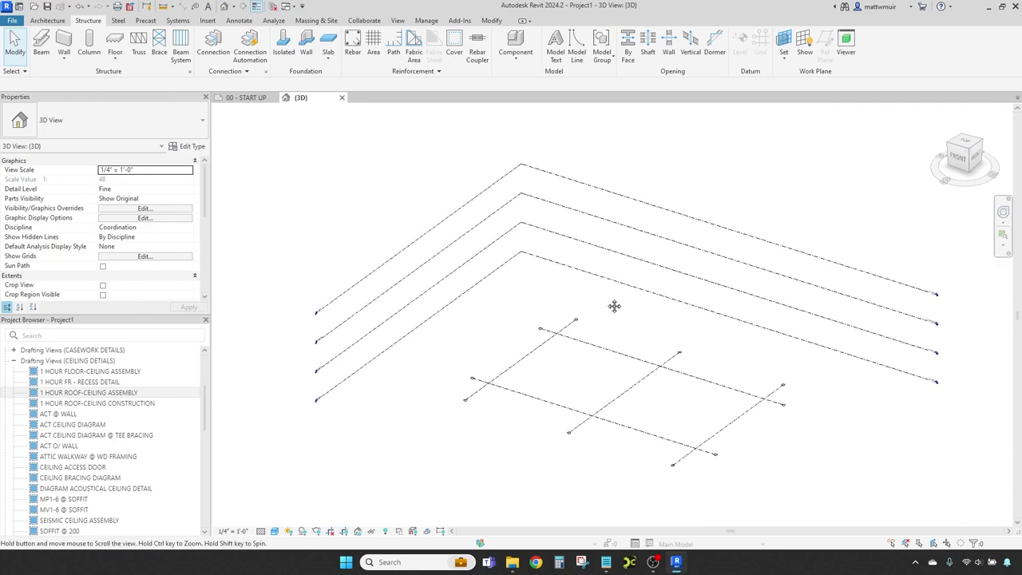
{"action": "scroll", "coordinate": [441, 242], "scroll_direction": "down", "scroll_amount": 1}
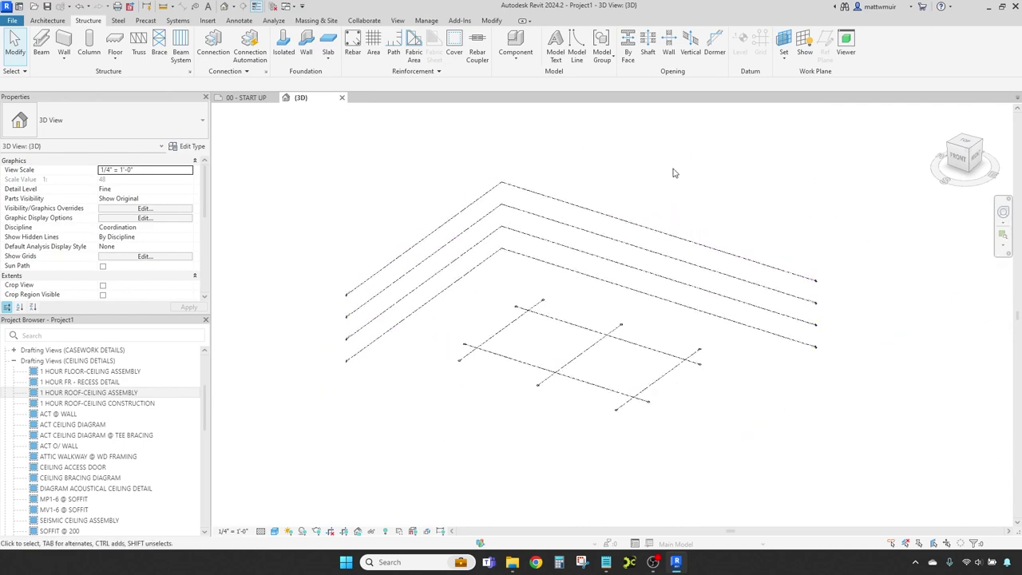
{"action": "left_click", "coordinate": [970, 149]}
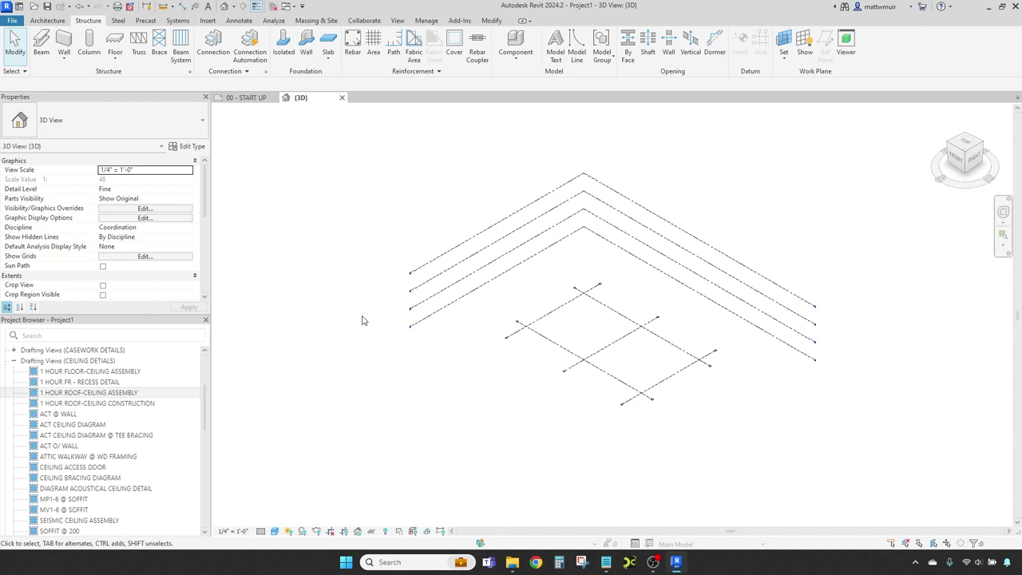
{"action": "scroll", "coordinate": [364, 343], "scroll_direction": "down", "scroll_amount": 2}
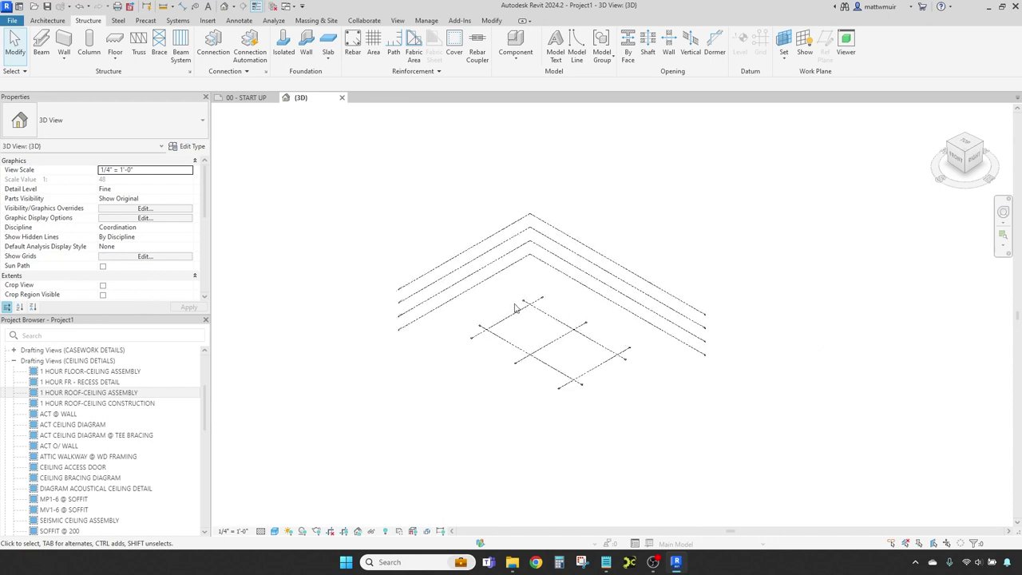
{"action": "scroll", "coordinate": [527, 308], "scroll_direction": "up", "scroll_amount": 2}
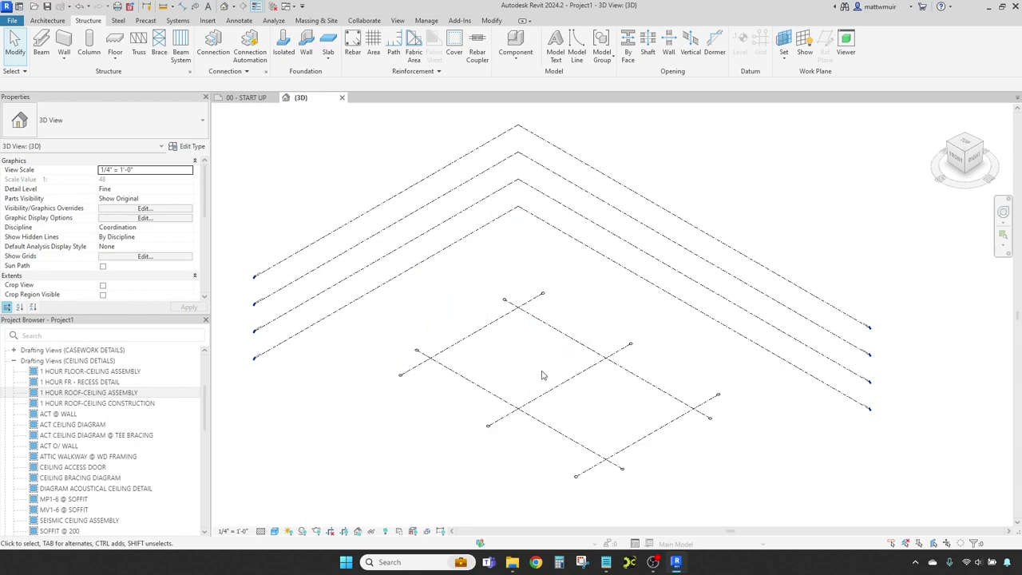
{"action": "scroll", "coordinate": [543, 374], "scroll_direction": "up", "scroll_amount": 2}
{"action": "scroll", "coordinate": [542, 374], "scroll_direction": "down", "scroll_amount": 2}
{"action": "scroll", "coordinate": [542, 375], "scroll_direction": "up", "scroll_amount": 1}
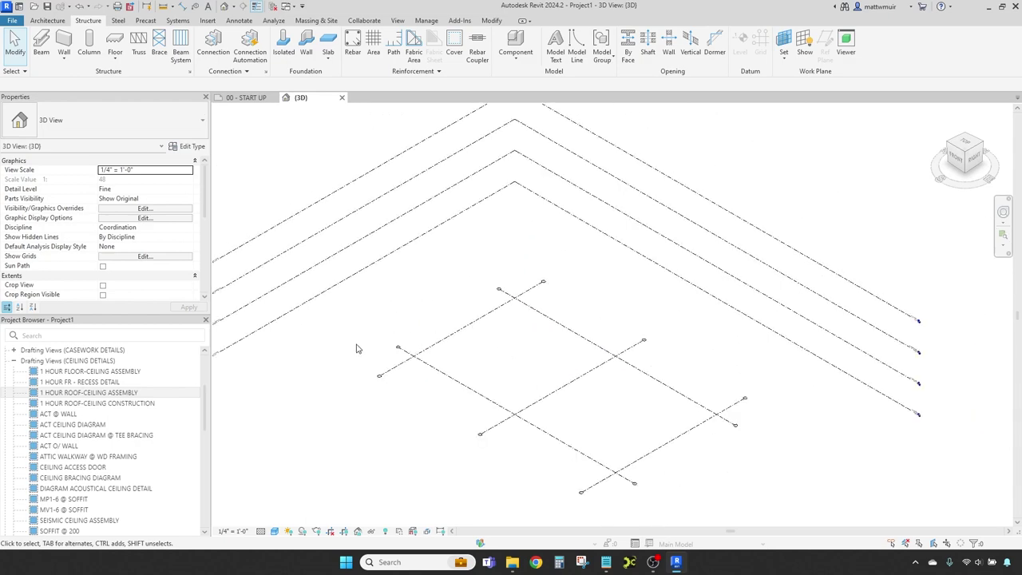
{"action": "left_click", "coordinate": [192, 392]}
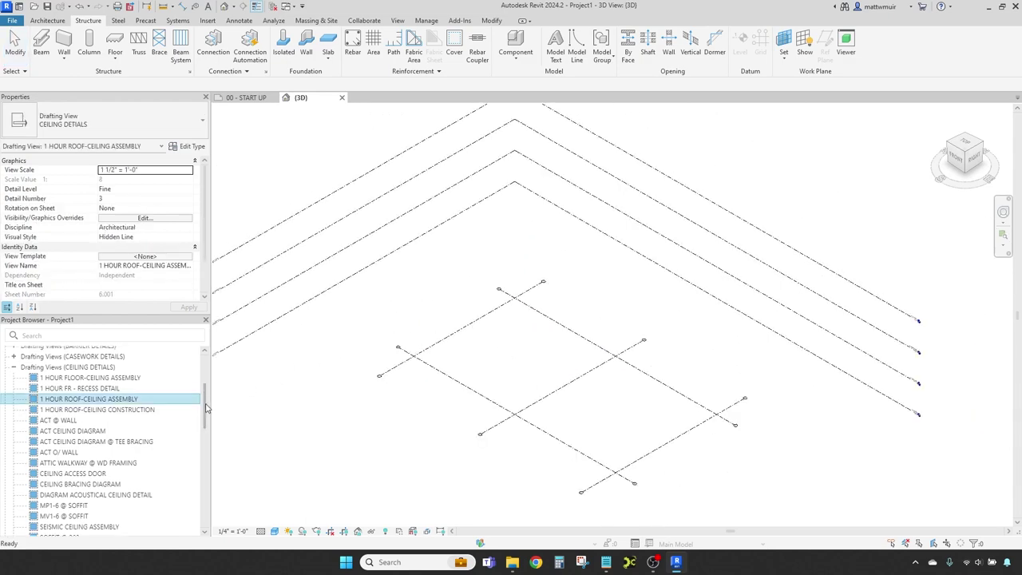
{"action": "scroll", "coordinate": [205, 384], "scroll_direction": "up", "scroll_amount": 3}
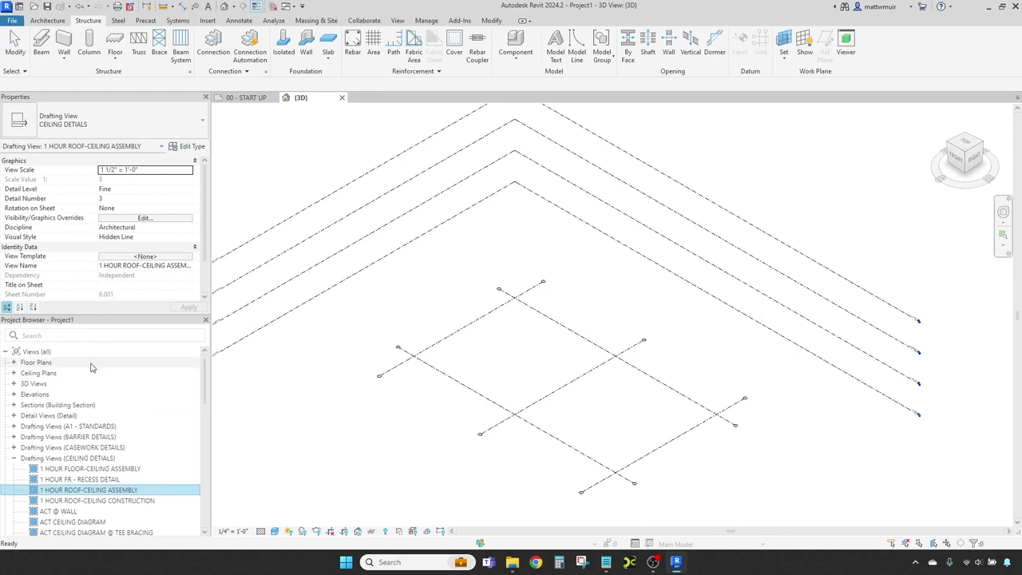
{"action": "left_click", "coordinate": [335, 345]}
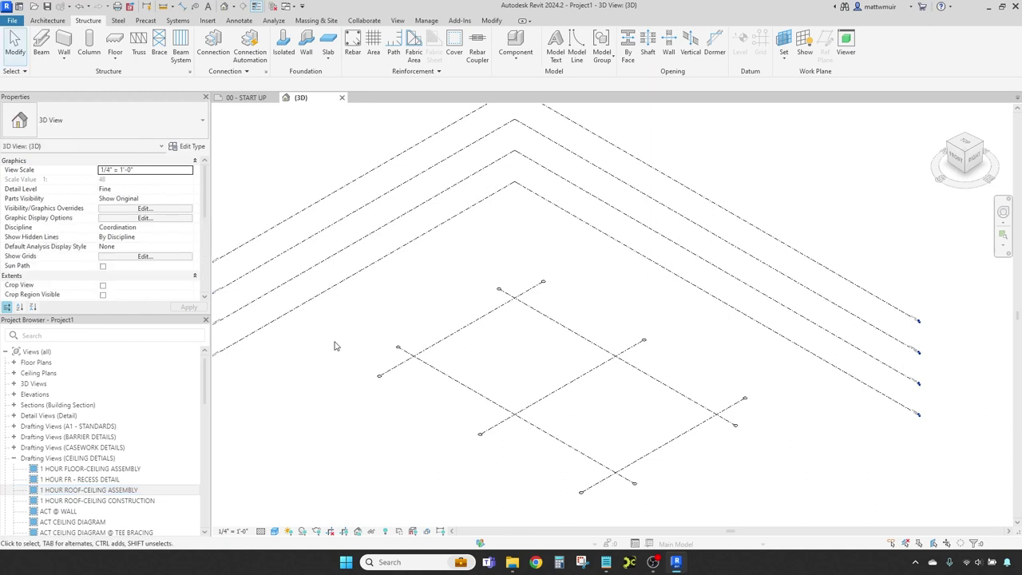
{"action": "left_click", "coordinate": [397, 20]}
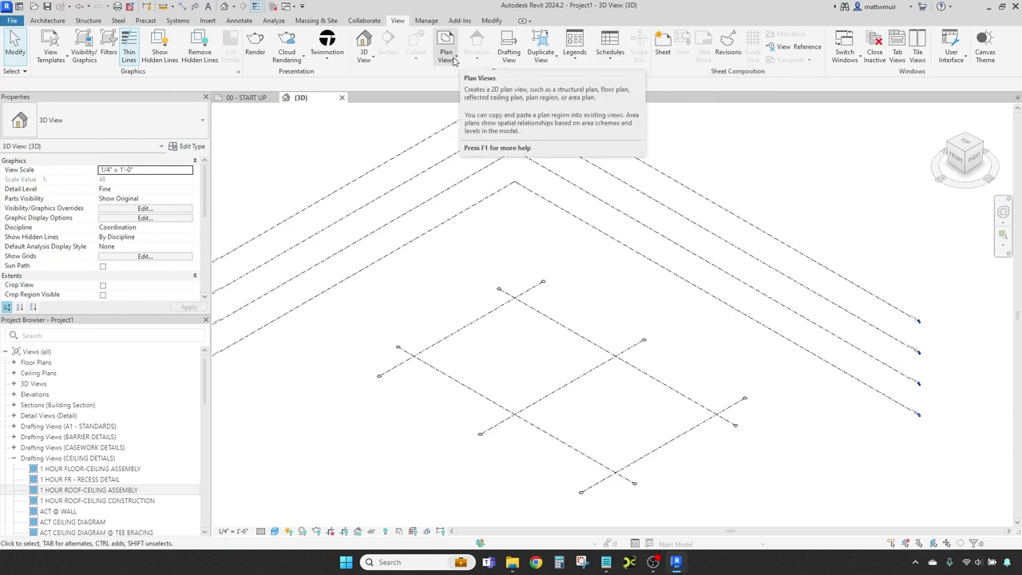
Start a new Floor Plan from the View tab's Plan Views list, allowing duplicate level views
{"action": "left_click", "coordinate": [453, 60]}
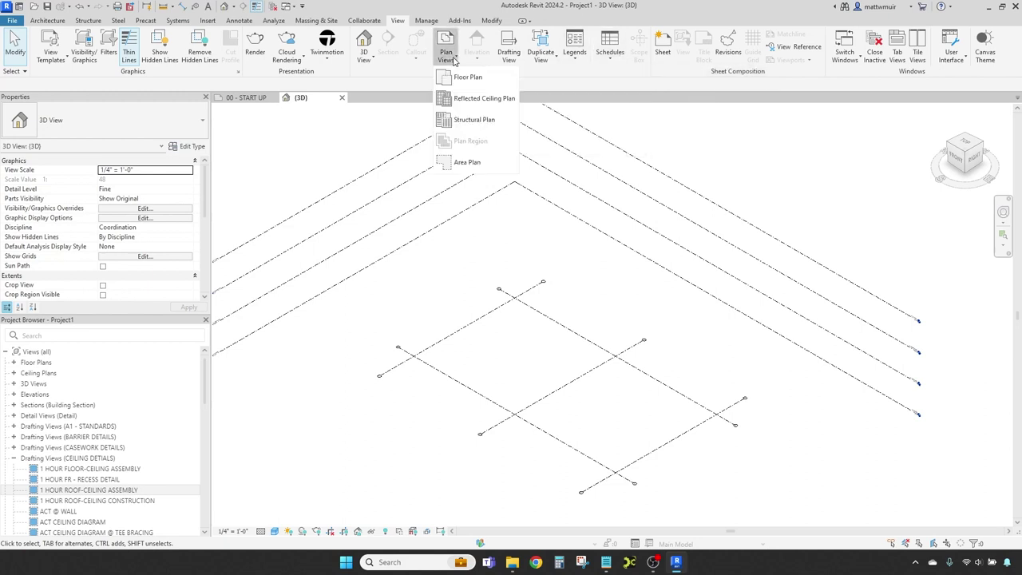
{"action": "left_click", "coordinate": [465, 76]}
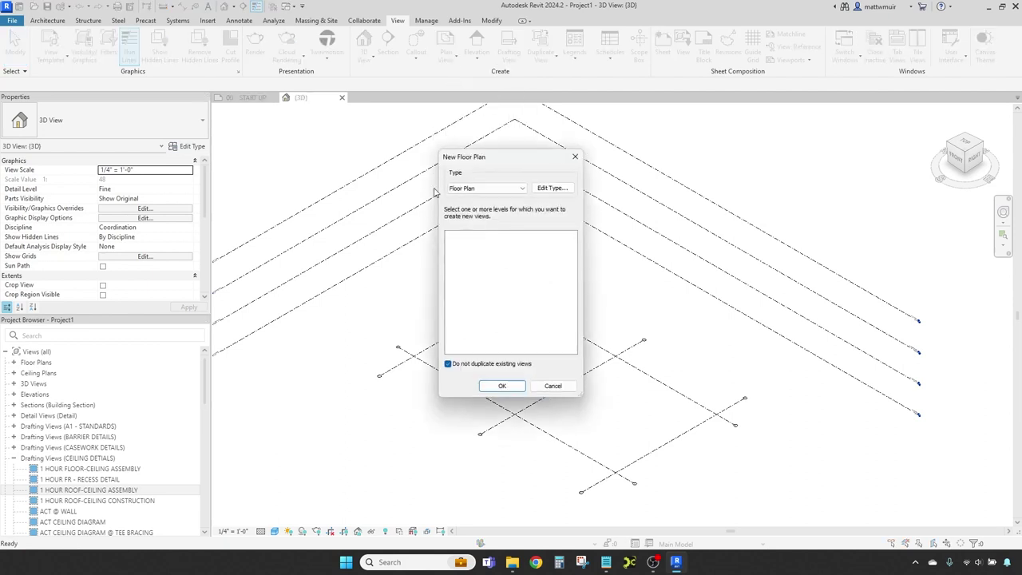
{"action": "left_click", "coordinate": [449, 364]}
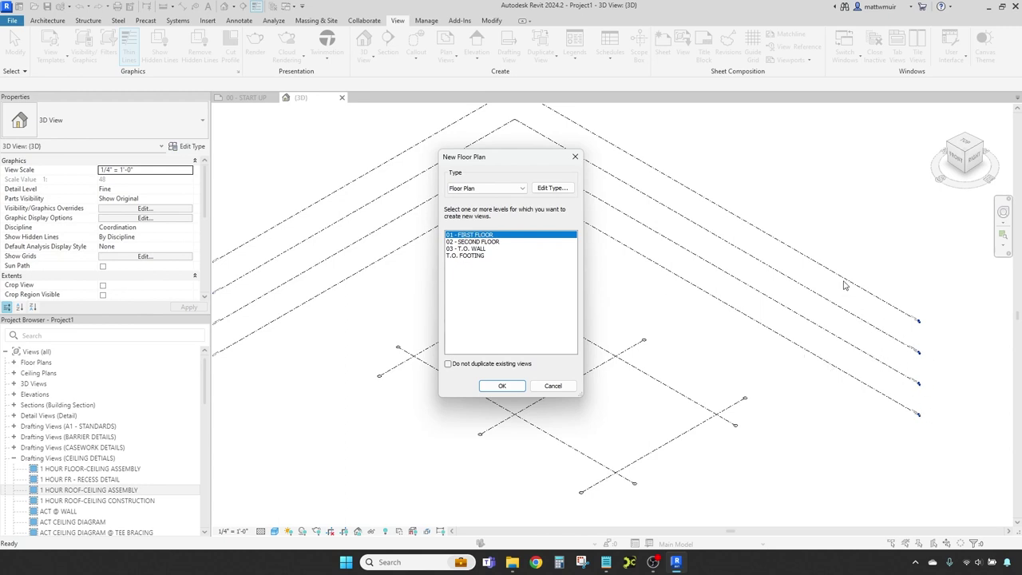
With duplicates allowed, create a new floor plan for level 01 - FIRST FLOOR
{"action": "left_click", "coordinate": [498, 387]}
{"action": "left_click", "coordinate": [468, 242]}
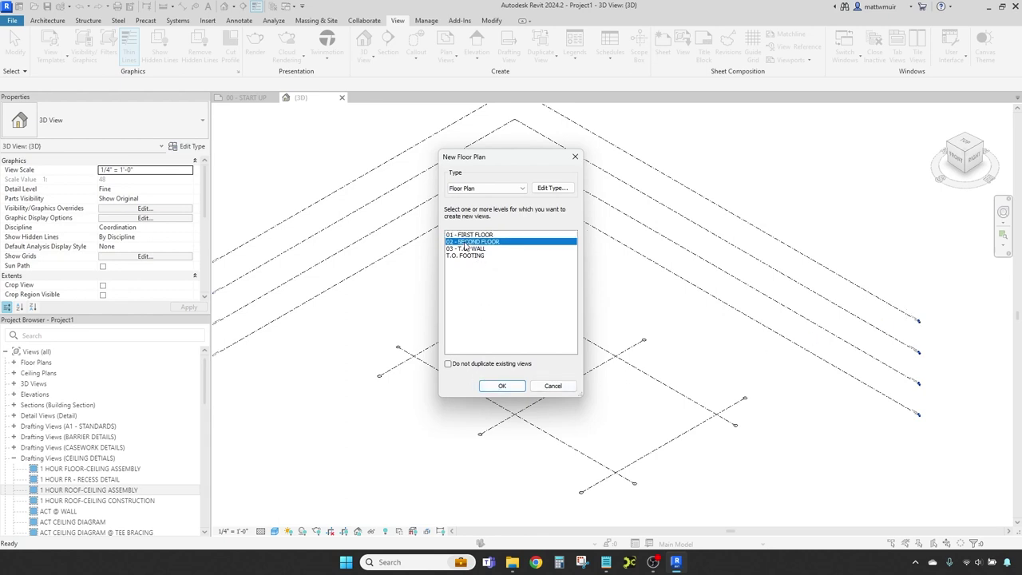
{"action": "left_click", "coordinate": [466, 255]}
{"action": "left_click", "coordinate": [471, 236]}
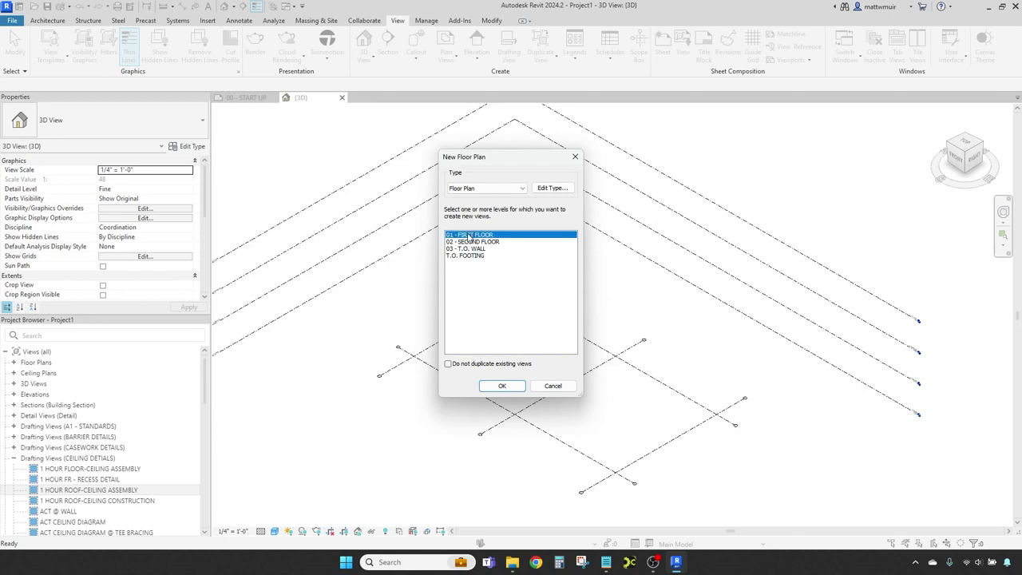
{"action": "left_click_drag", "start_coordinate": [497, 161], "coordinate": [366, 160]}
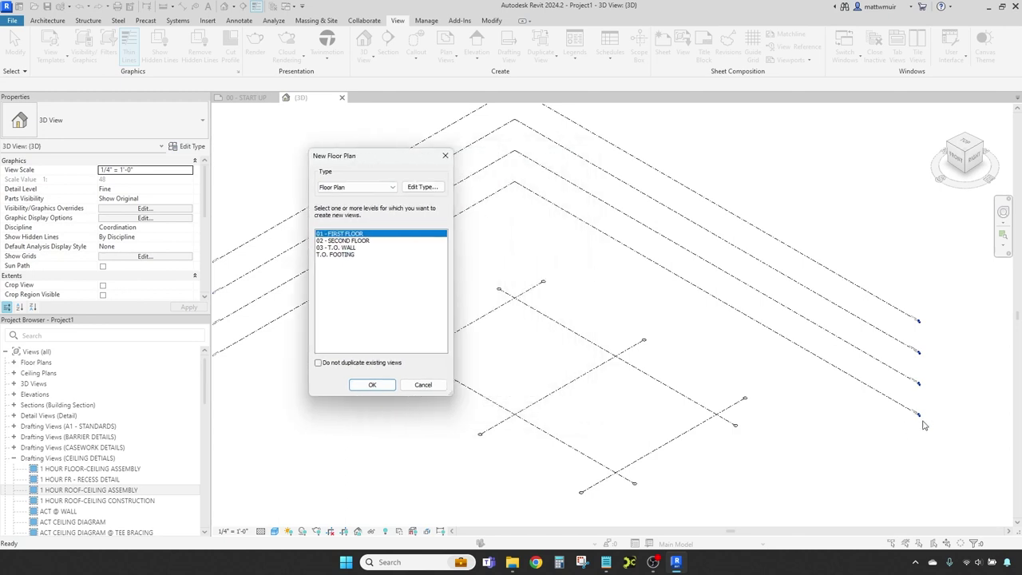
{"action": "left_click", "coordinate": [372, 385]}
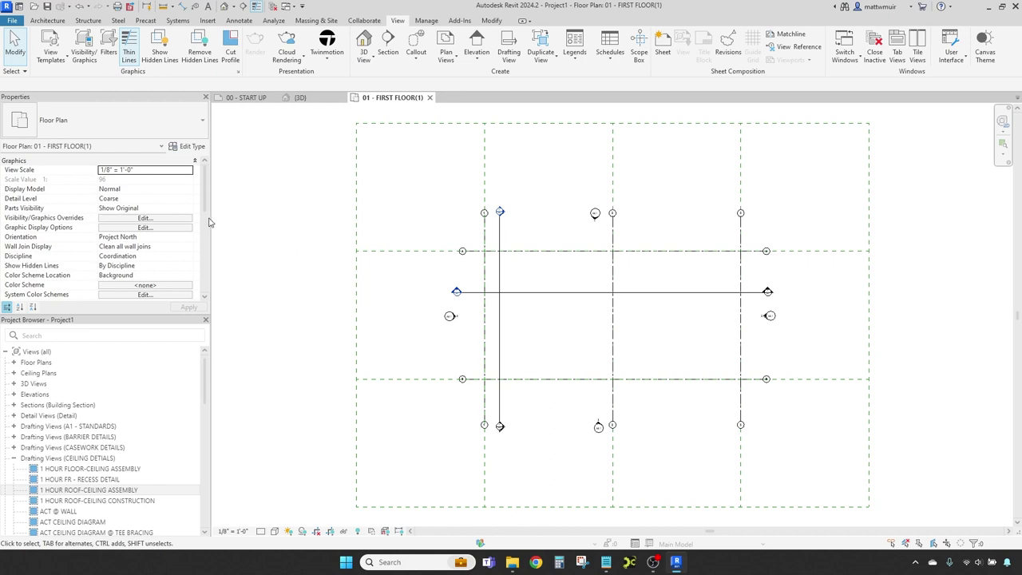
Open View Range (VR) and enter a new cut plane offset, dismissing the top-below-cut-plane warning
{"action": "left_click_drag", "start_coordinate": [204, 207], "coordinate": [203, 241]}
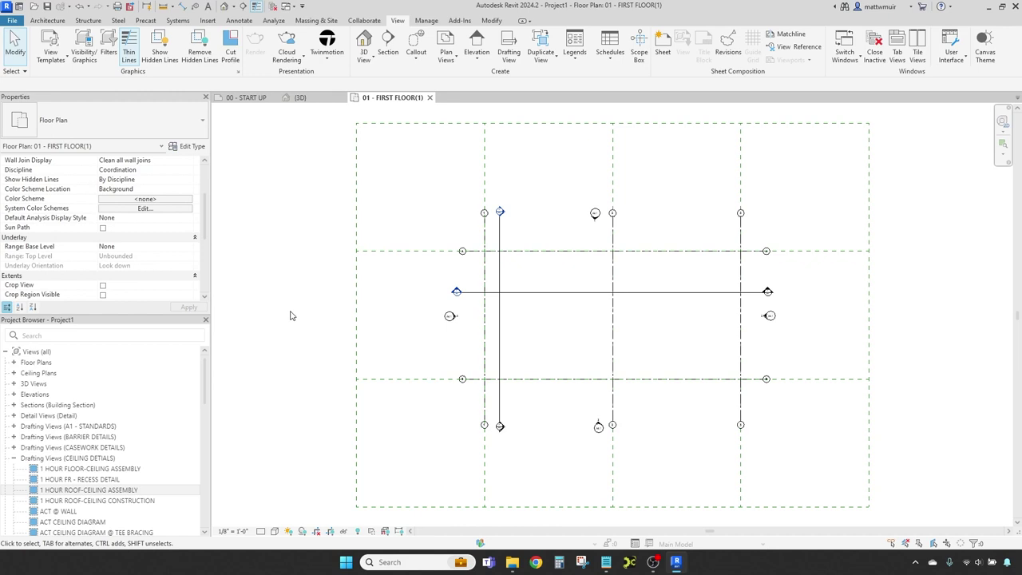
{"action": "key", "text": "v"}
{"action": "key", "text": "r"}
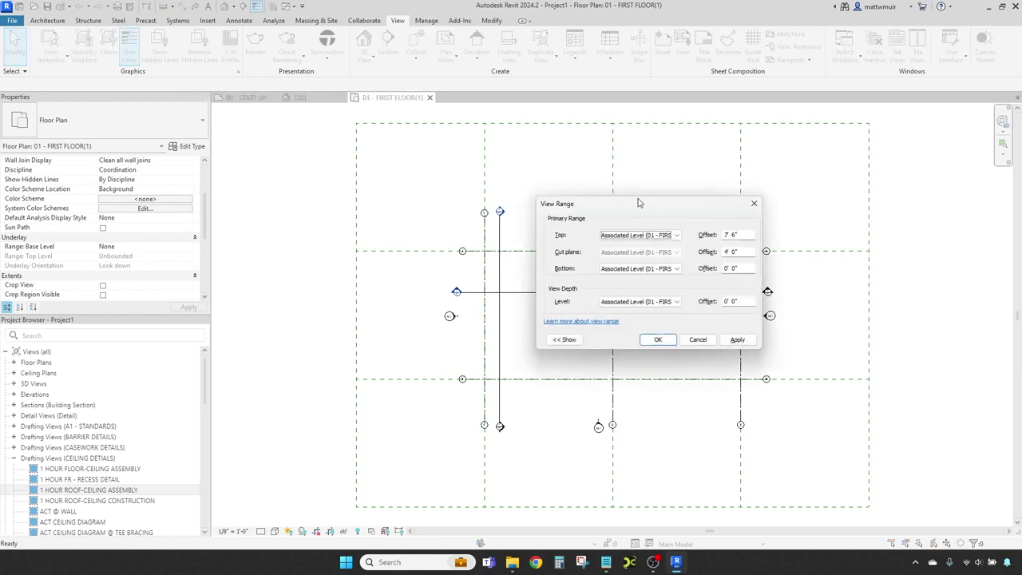
{"action": "left_click_drag", "start_coordinate": [651, 209], "coordinate": [482, 216]}
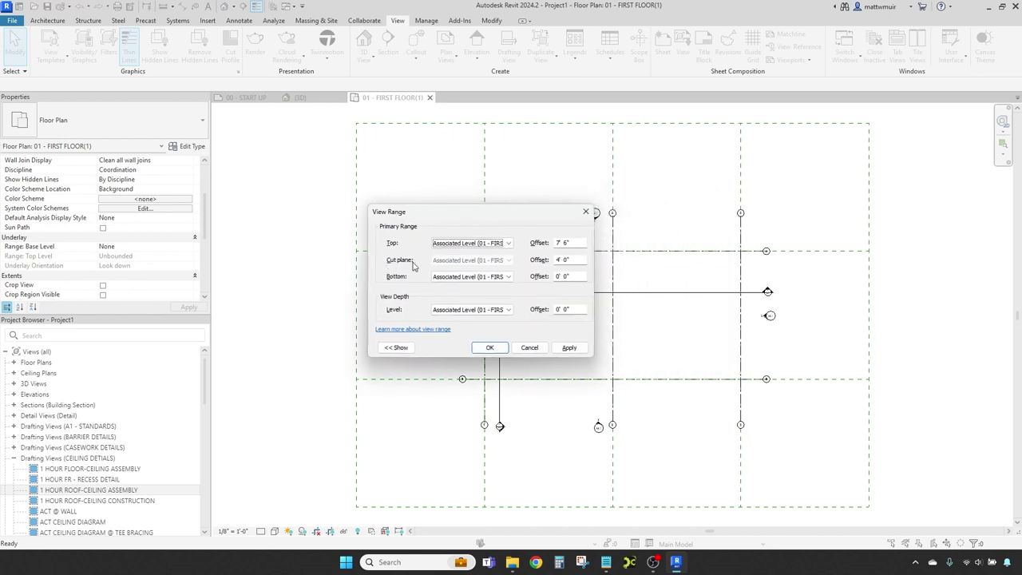
{"action": "left_click_drag", "start_coordinate": [570, 259], "coordinate": [547, 260]}
{"action": "type", "text": "8"}
{"action": "key", "text": "Return"}
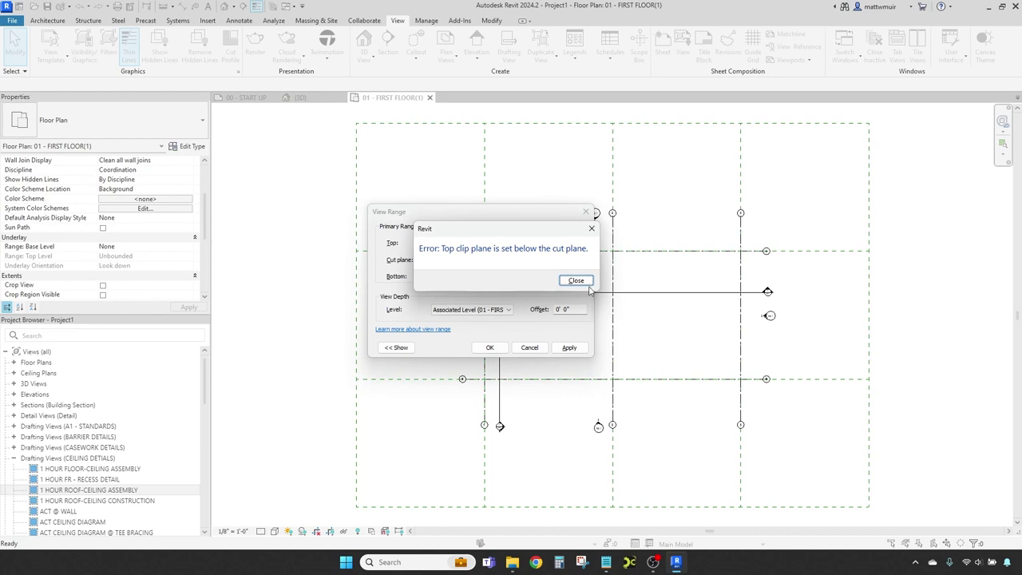
{"action": "left_click", "coordinate": [574, 281]}
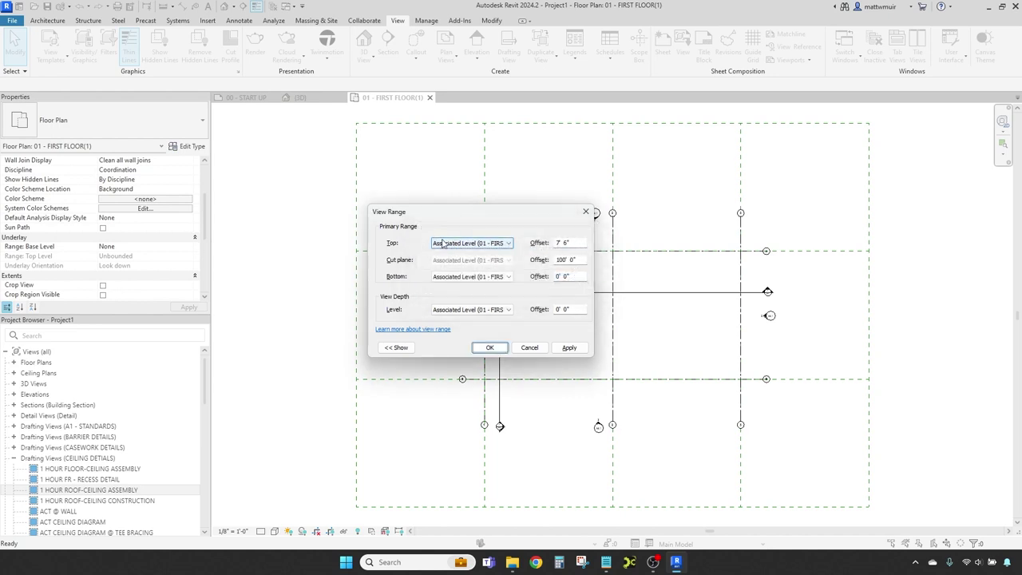
Set the top offset to 200' and the bottom and view depth to Unlimited, then apply
{"action": "left_click_drag", "start_coordinate": [575, 241], "coordinate": [537, 244]}
{"action": "type", "text": "20"}
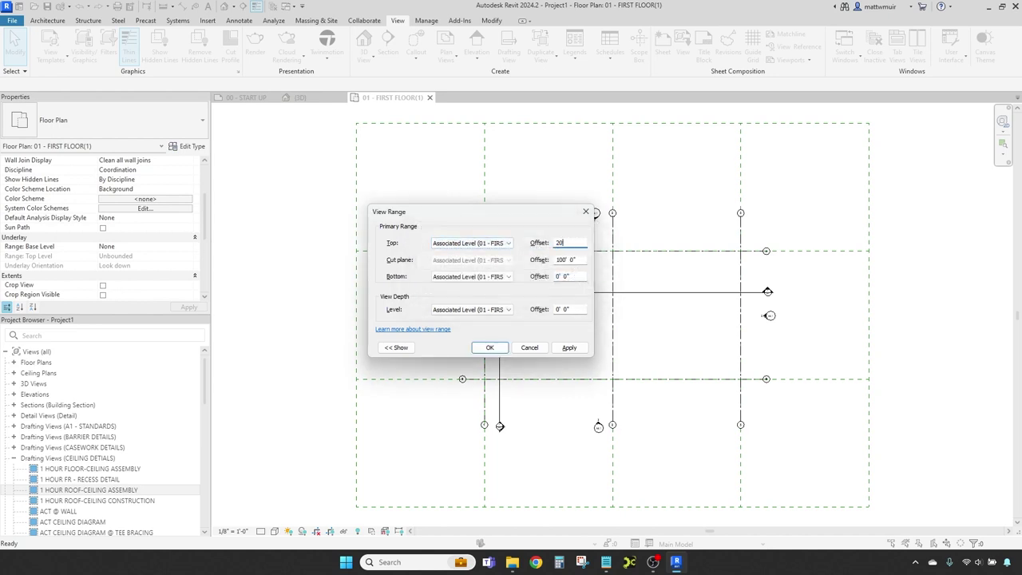
{"action": "type", "text": "0"}
{"action": "left_click", "coordinate": [487, 276]}
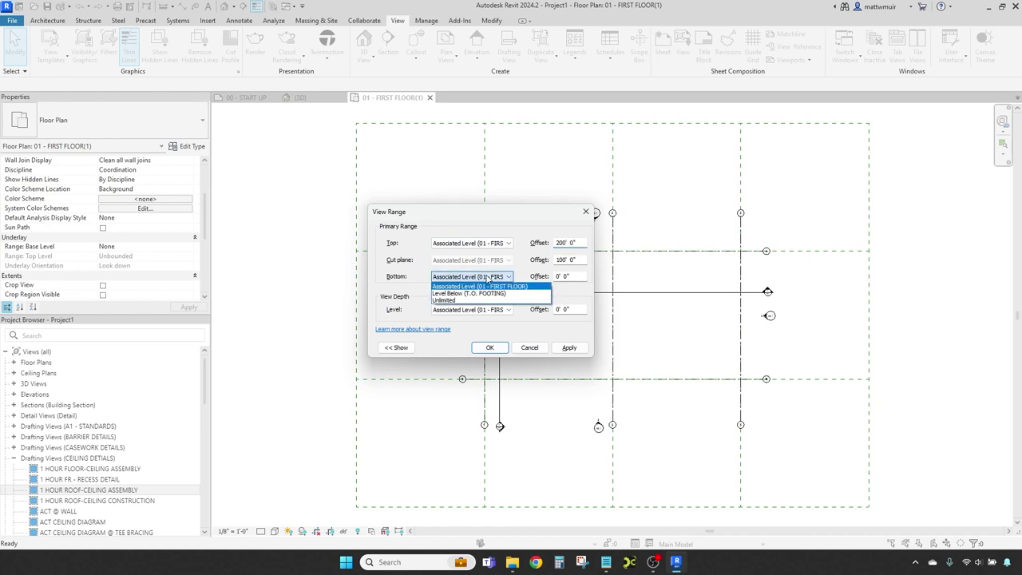
{"action": "left_click", "coordinate": [456, 301]}
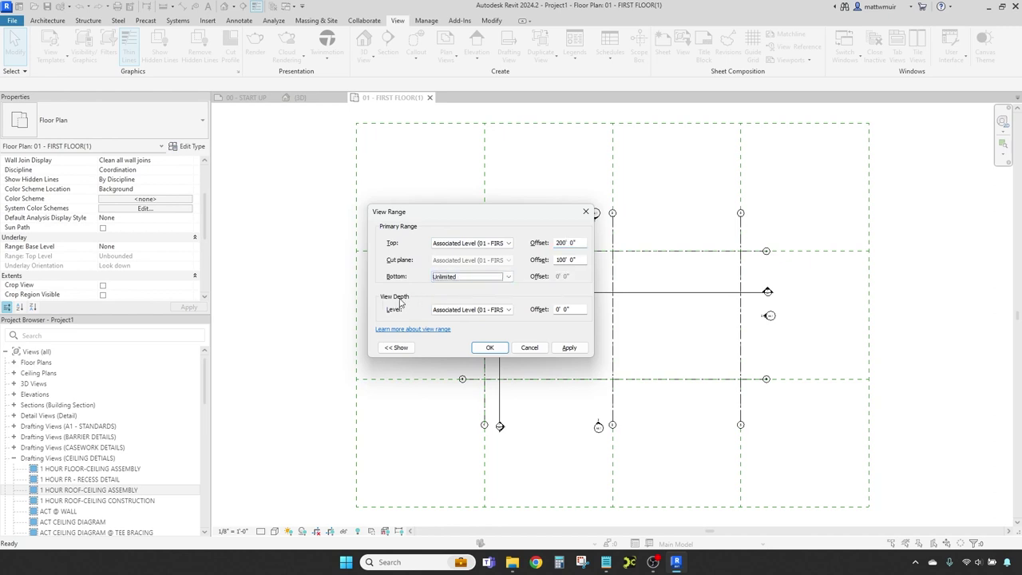
{"action": "left_click", "coordinate": [471, 309]}
{"action": "left_click", "coordinate": [440, 338]}
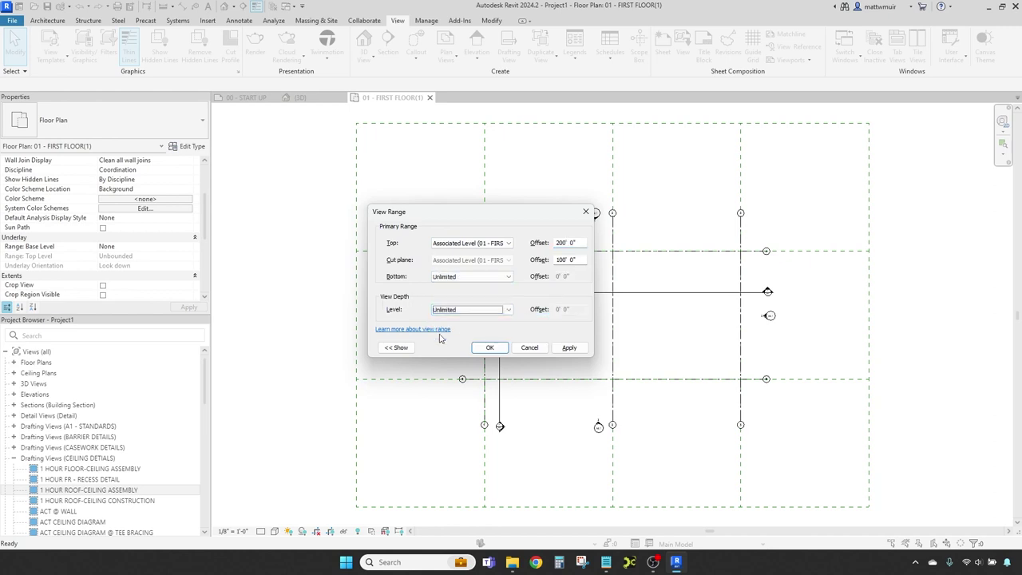
{"action": "left_click", "coordinate": [570, 348]}
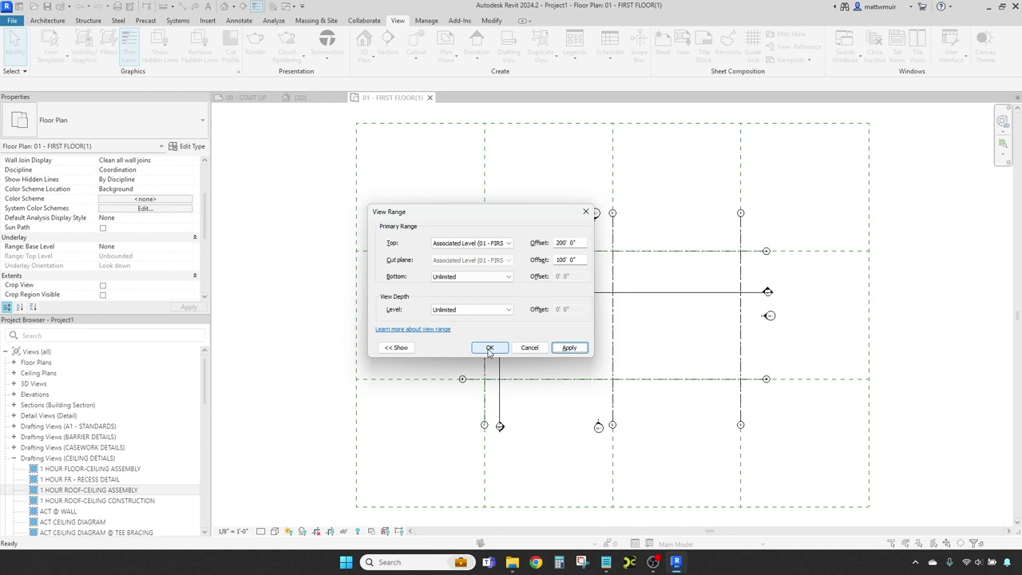
{"action": "left_click", "coordinate": [489, 349]}
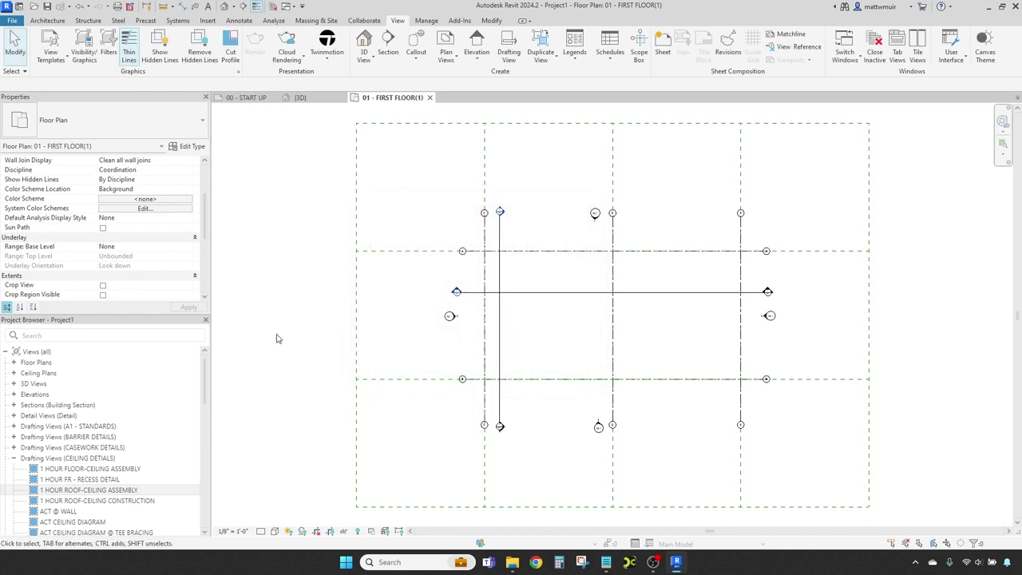
Scroll the Project Browser and expand the list of floor plan views
{"action": "scroll", "coordinate": [273, 336], "scroll_direction": "down", "scroll_amount": 2}
{"action": "scroll", "coordinate": [104, 271], "scroll_direction": "down", "scroll_amount": 4}
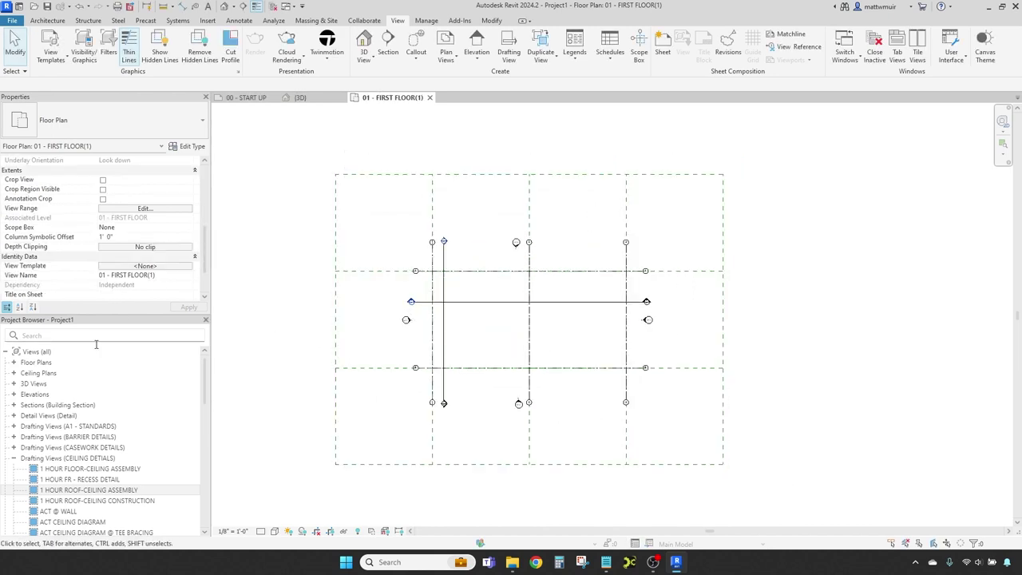
{"action": "left_click", "coordinate": [13, 363]}
Rename the 01 - FIRST FLOOR(1) plan view to 'point cloud'
{"action": "right_click", "coordinate": [70, 395]}
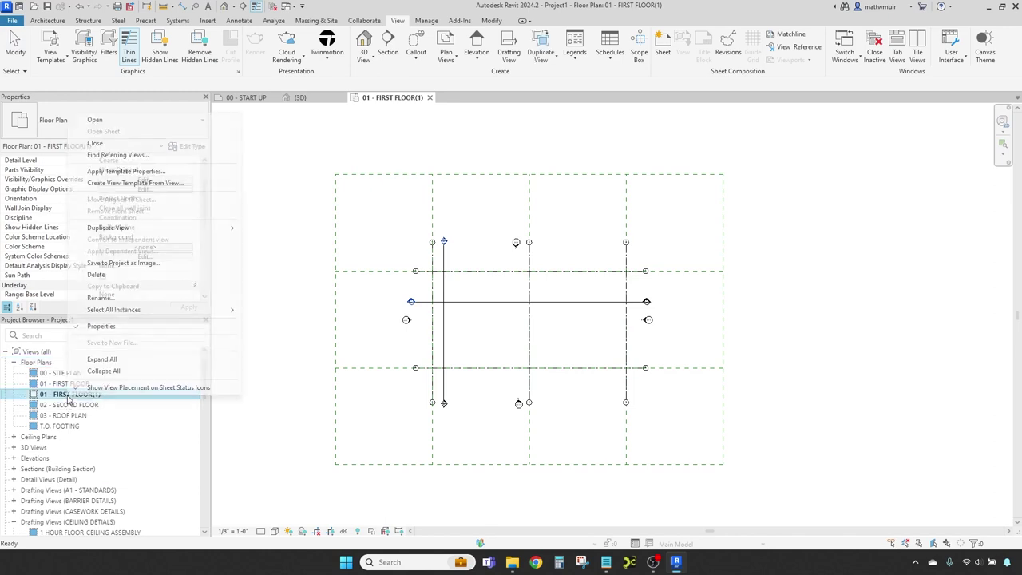
{"action": "left_click", "coordinate": [111, 297]}
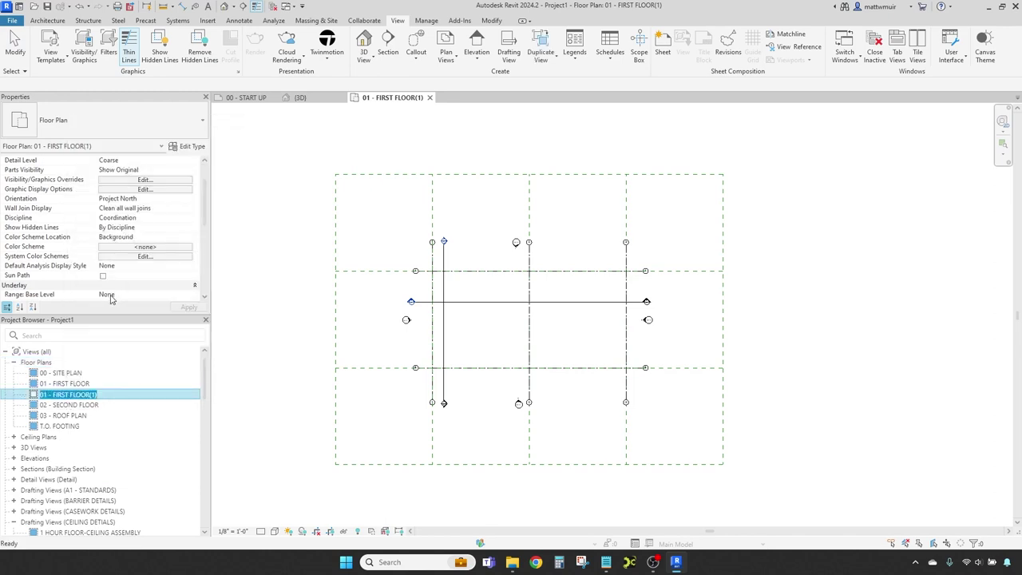
{"action": "type", "text": "s"}
{"action": "key", "text": "Return"}
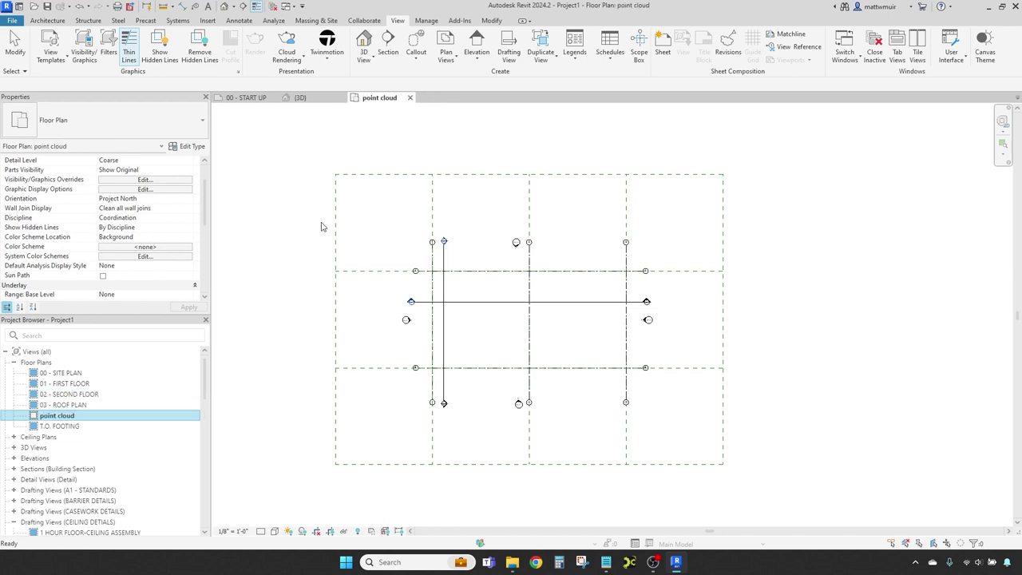
Start a point cloud link and browse the G: drive's BIM\Point Cloud folder to select Pirate Cove V2.rcp
{"action": "left_click", "coordinate": [212, 22]}
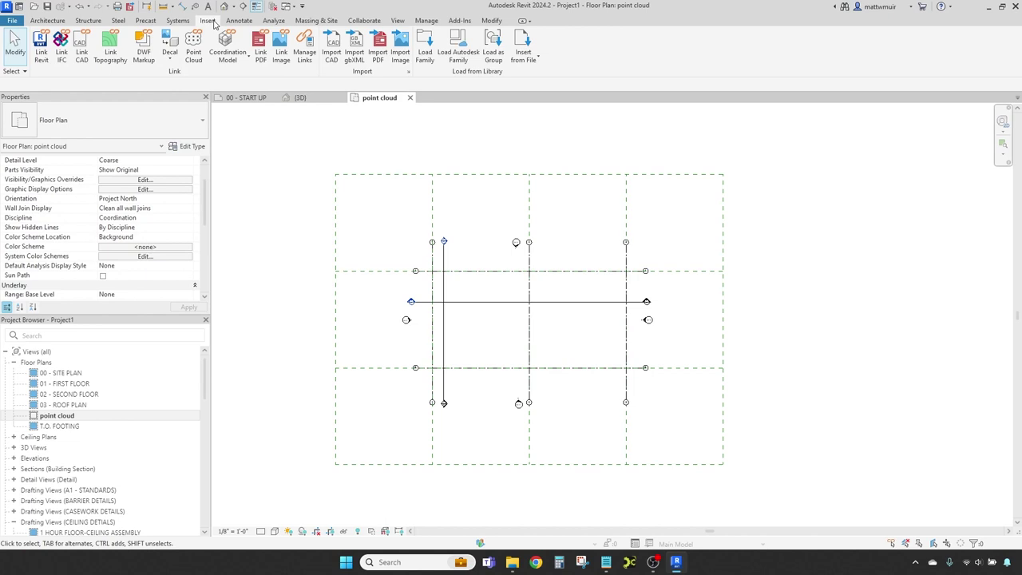
{"action": "left_click", "coordinate": [193, 53]}
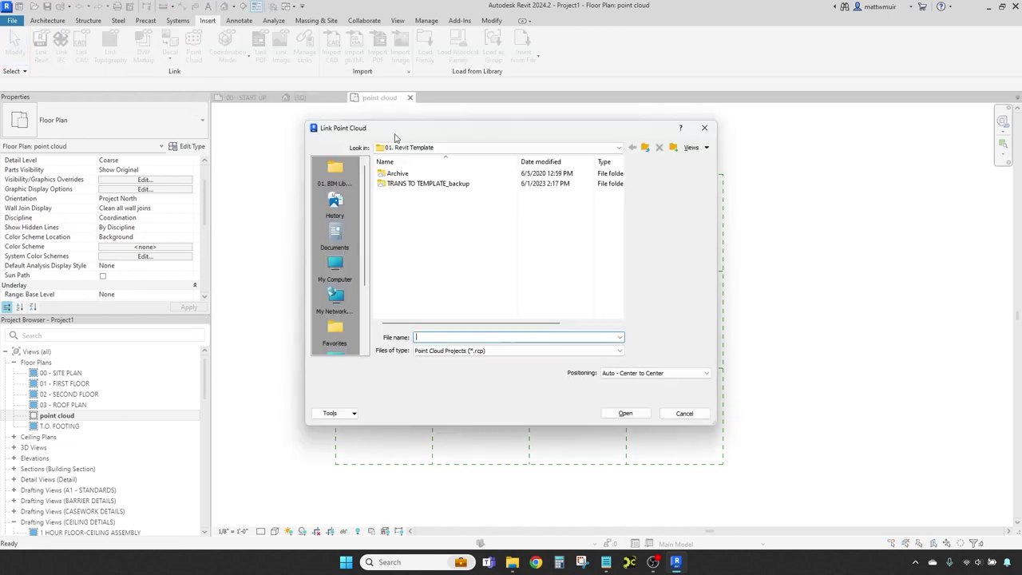
{"action": "left_click_drag", "start_coordinate": [393, 133], "coordinate": [313, 127]}
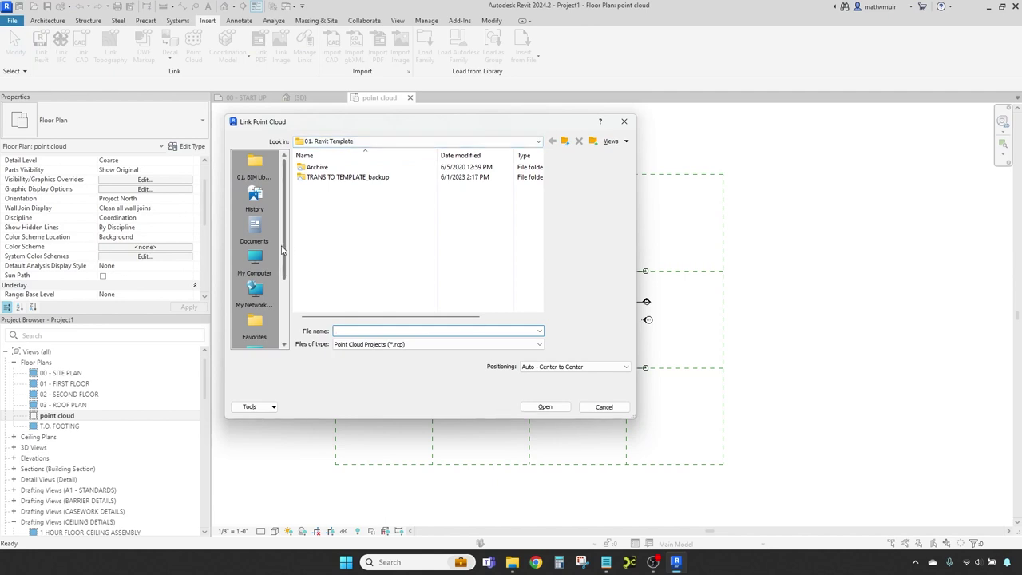
{"action": "left_click", "coordinate": [254, 260]}
{"action": "double_click", "coordinate": [319, 233]}
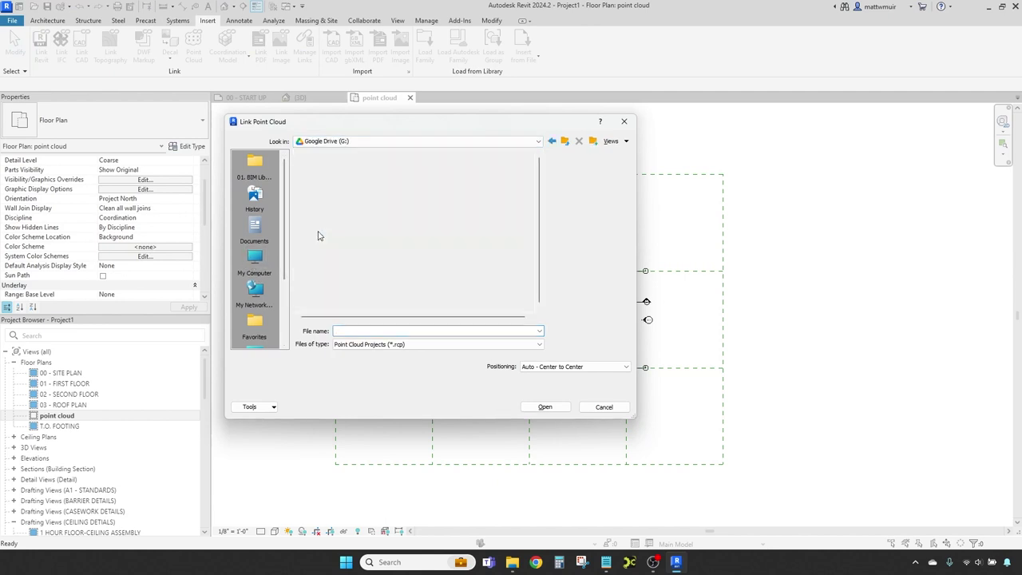
{"action": "double_click", "coordinate": [327, 190]}
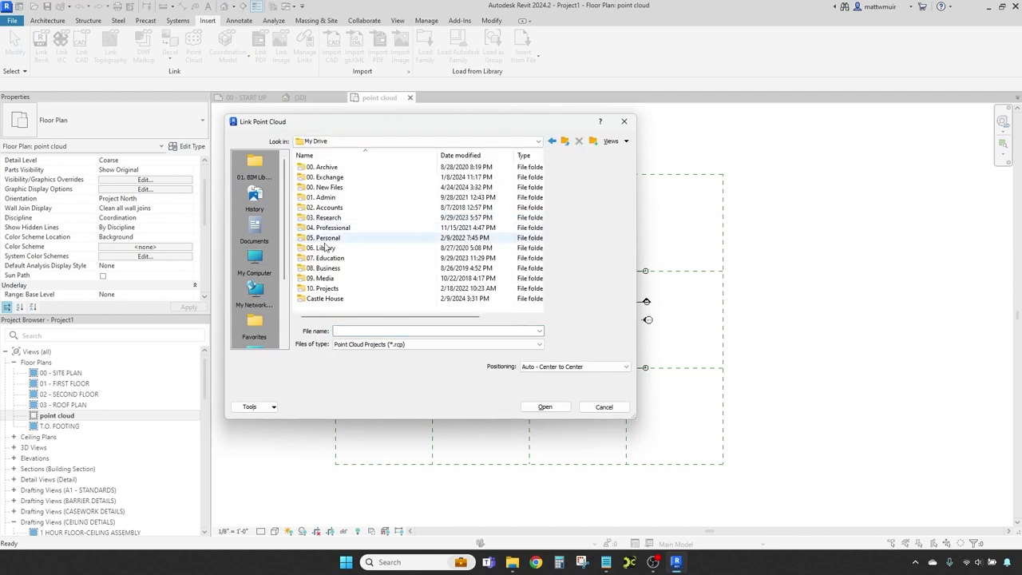
{"action": "double_click", "coordinate": [326, 289]}
{"action": "double_click", "coordinate": [326, 167]}
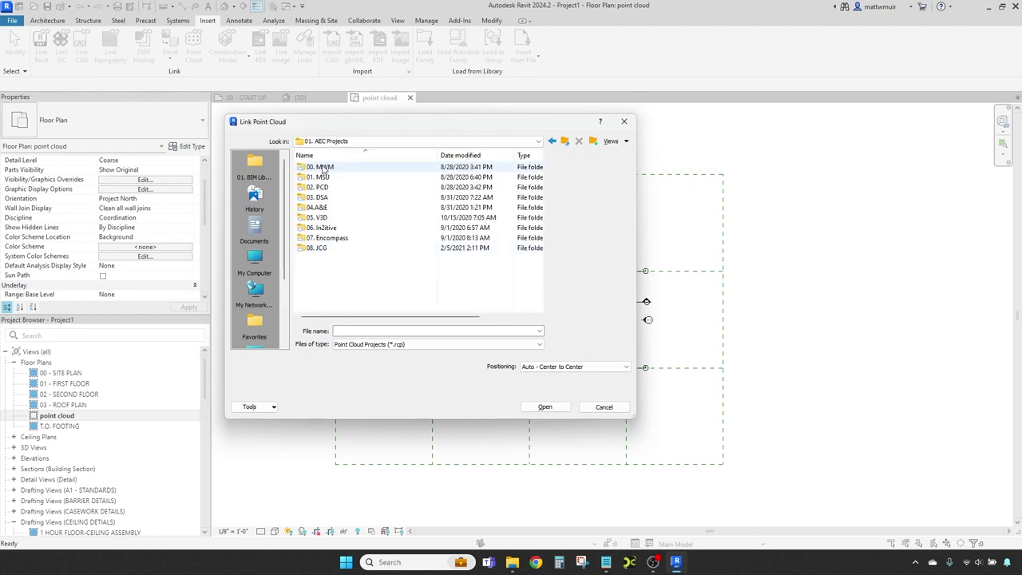
{"action": "double_click", "coordinate": [322, 167]}
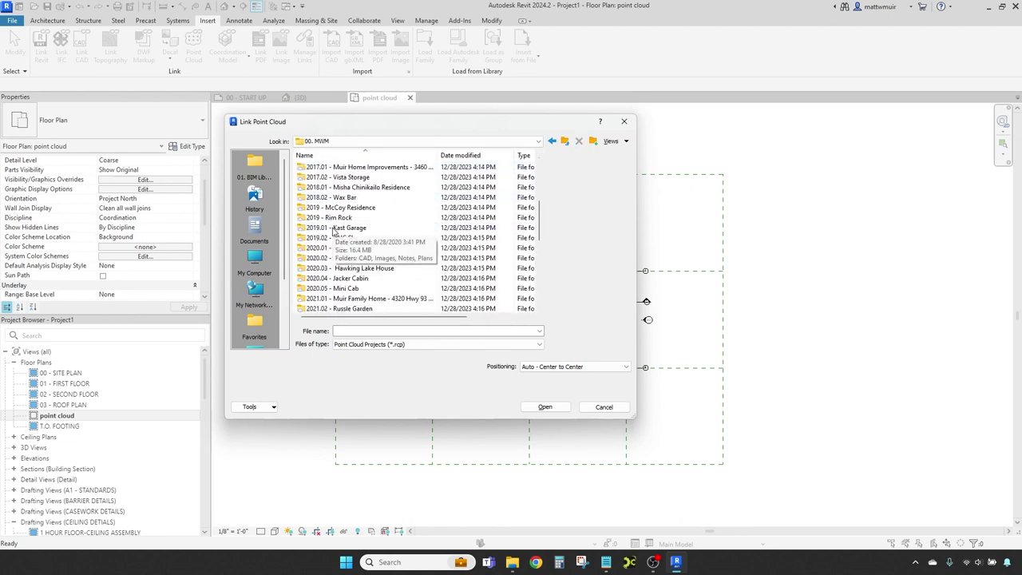
{"action": "scroll", "coordinate": [335, 240], "scroll_direction": "down", "scroll_amount": 5}
{"action": "double_click", "coordinate": [338, 280]}
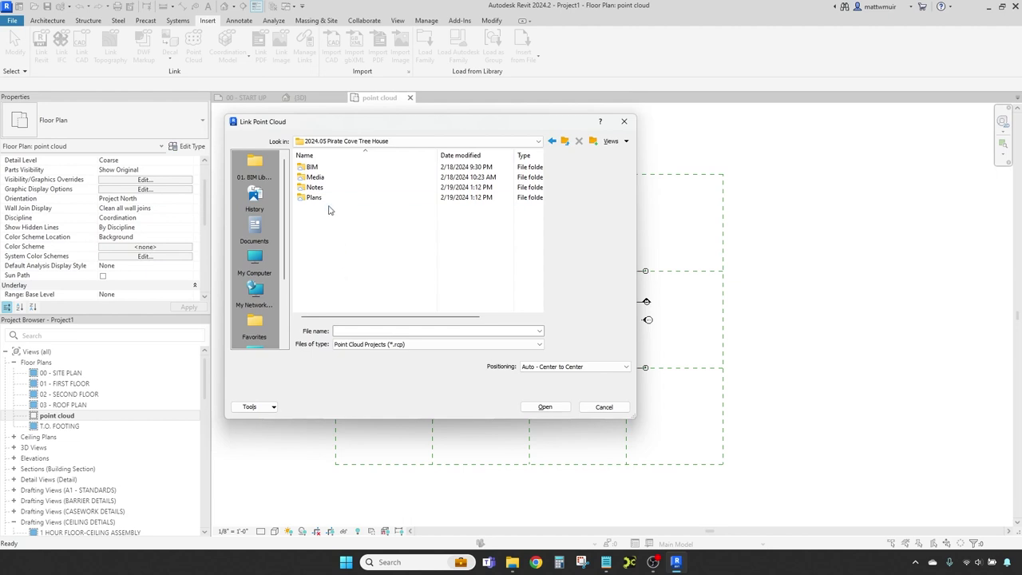
{"action": "double_click", "coordinate": [327, 176]}
{"action": "double_click", "coordinate": [330, 188]}
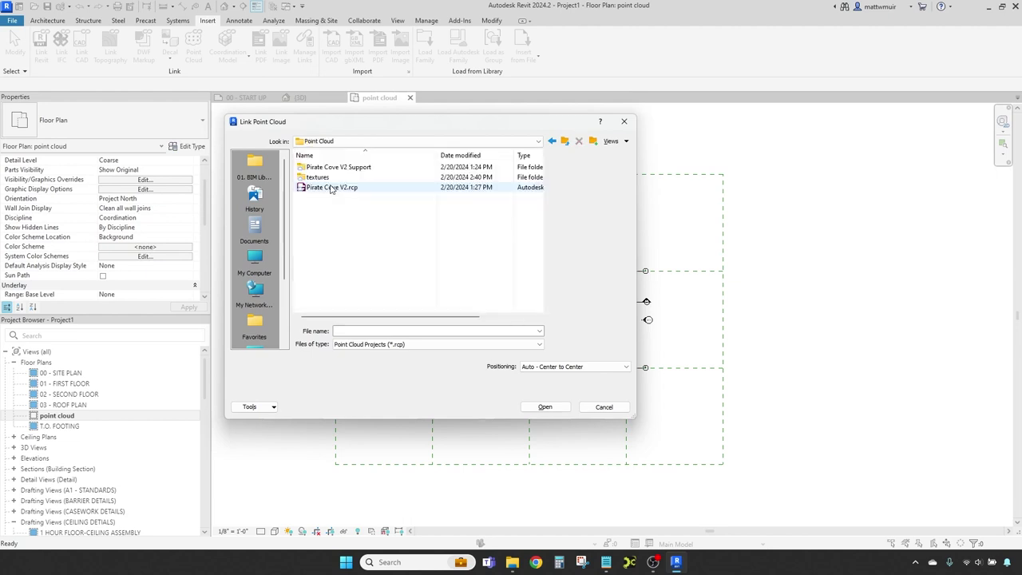
{"action": "left_click", "coordinate": [330, 187]}
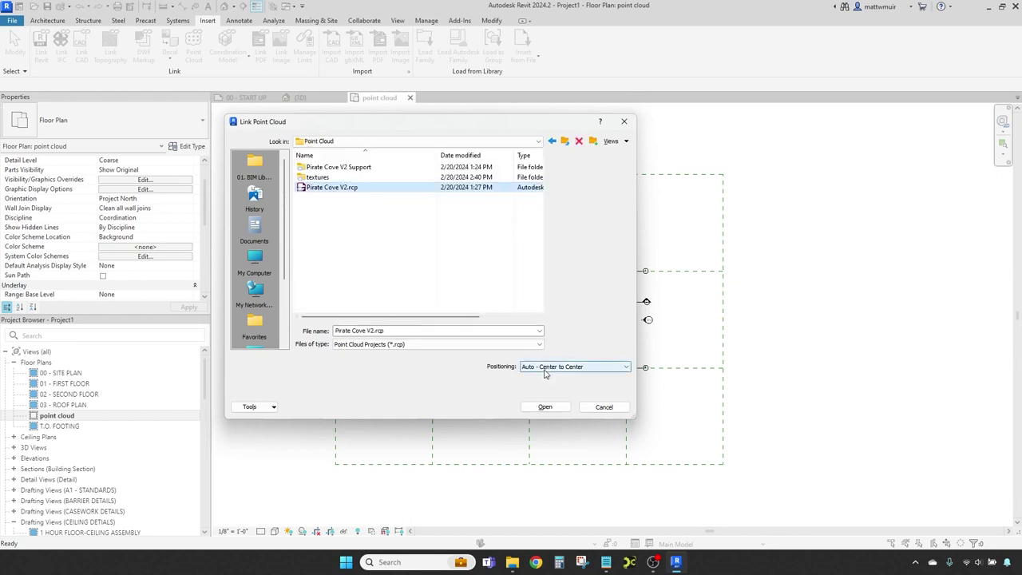
Keep Auto - Center to Center positioning and link the point cloud
{"action": "left_click", "coordinate": [545, 369]}
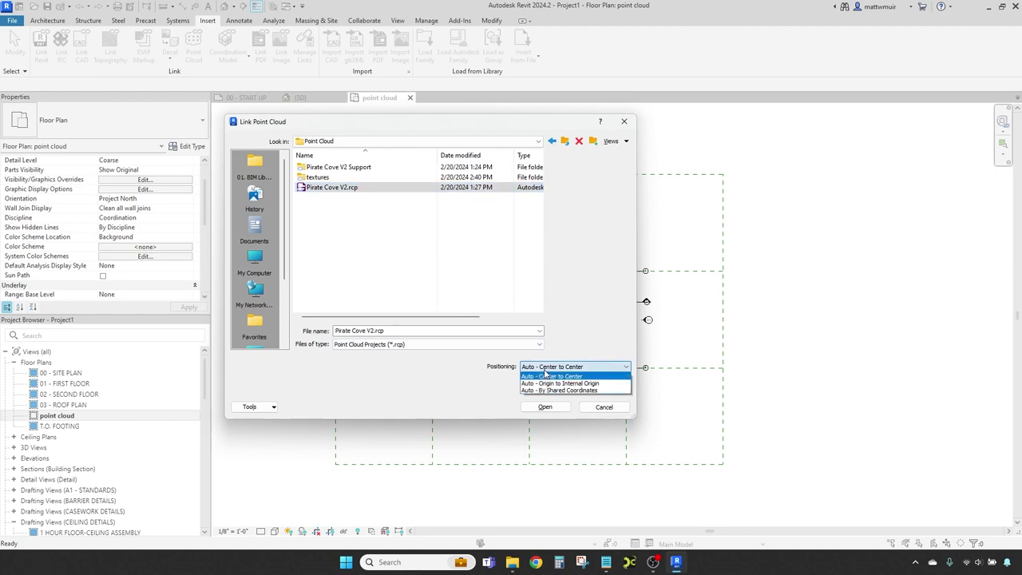
{"action": "left_click", "coordinate": [583, 325]}
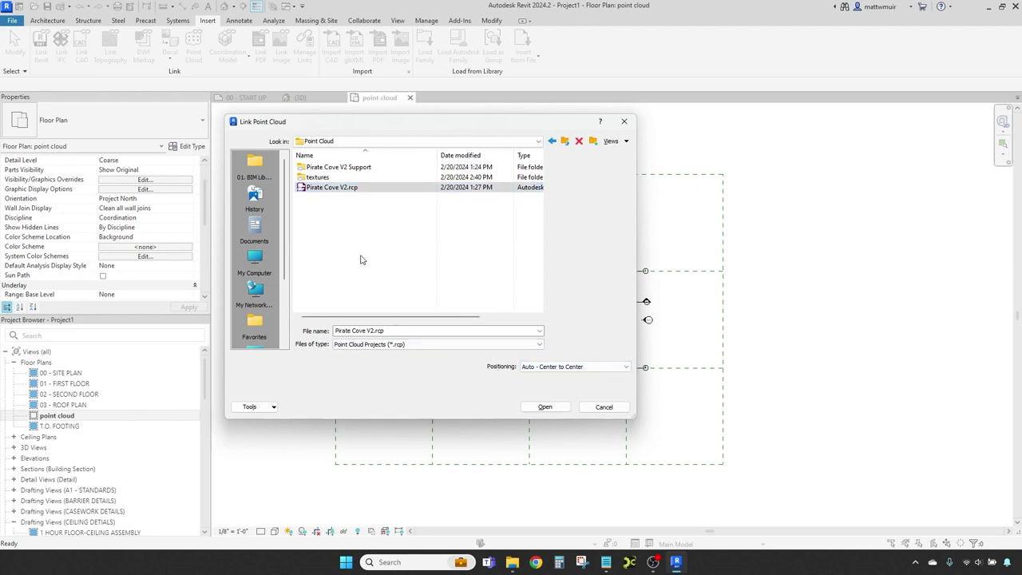
{"action": "left_click", "coordinate": [546, 408]}
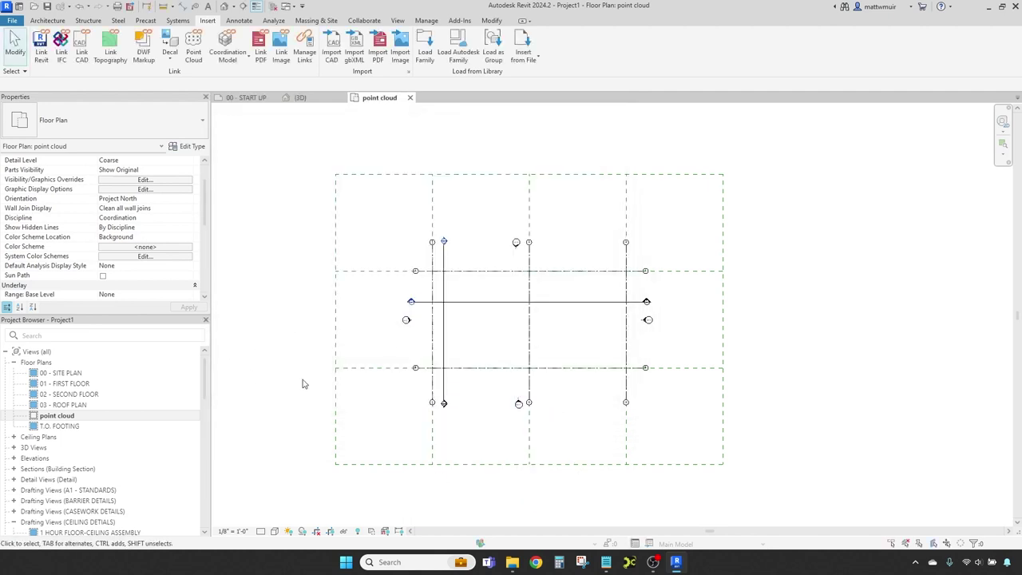
Zoom and pan the point cloud plan to examine the scan's footprint against the gridlines
{"action": "scroll", "coordinate": [507, 295], "scroll_direction": "down", "scroll_amount": 2}
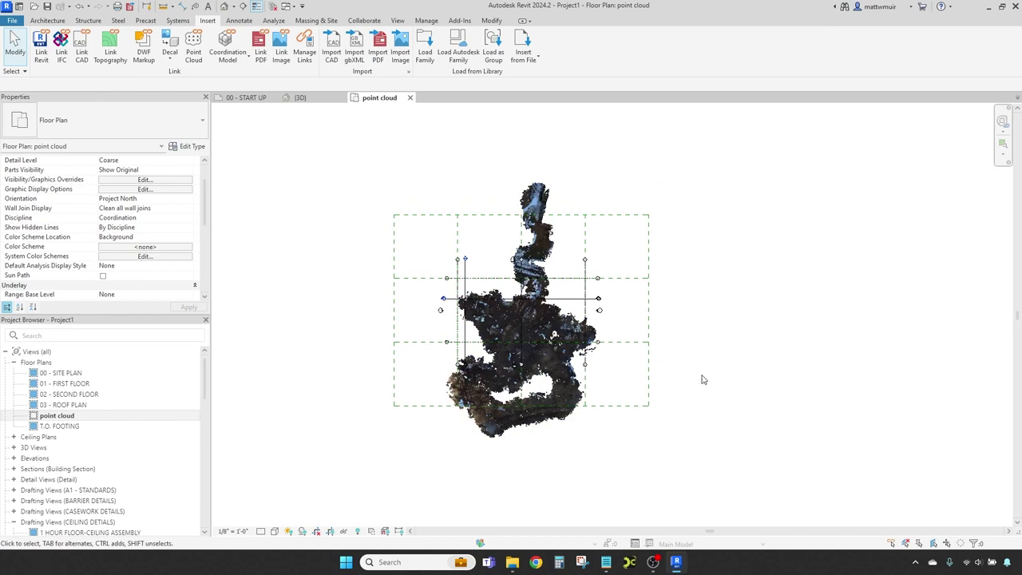
{"action": "scroll", "coordinate": [585, 467], "scroll_direction": "up", "scroll_amount": 3}
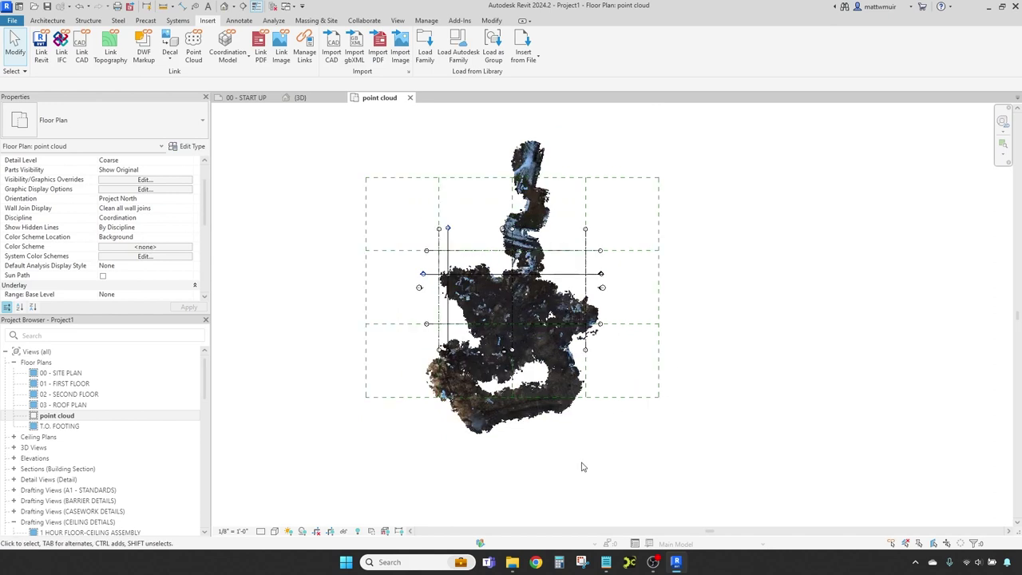
{"action": "middle_click_drag", "start_coordinate": [662, 433], "coordinate": [733, 472]}
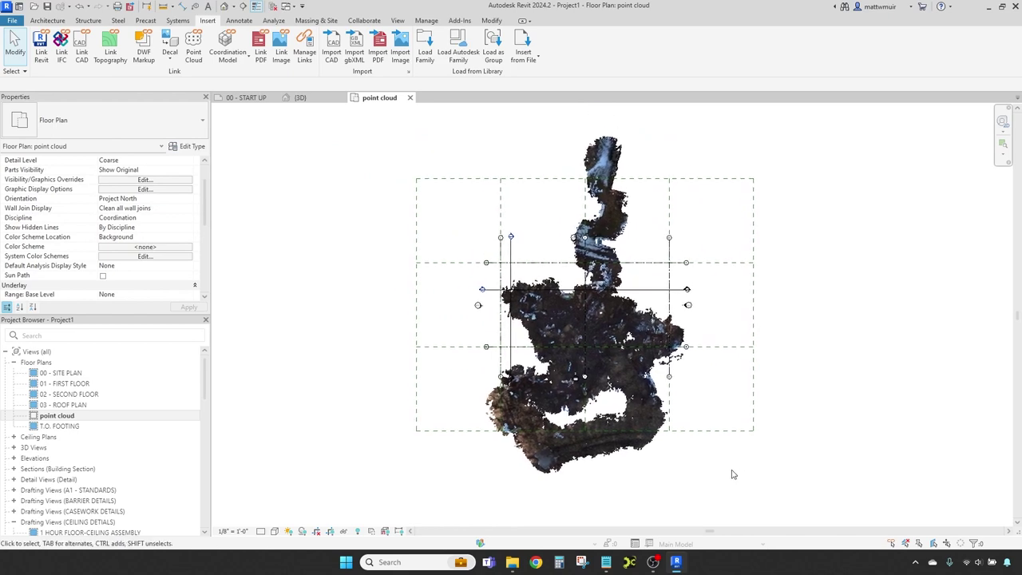
{"action": "scroll", "coordinate": [554, 448], "scroll_direction": "up", "scroll_amount": 1}
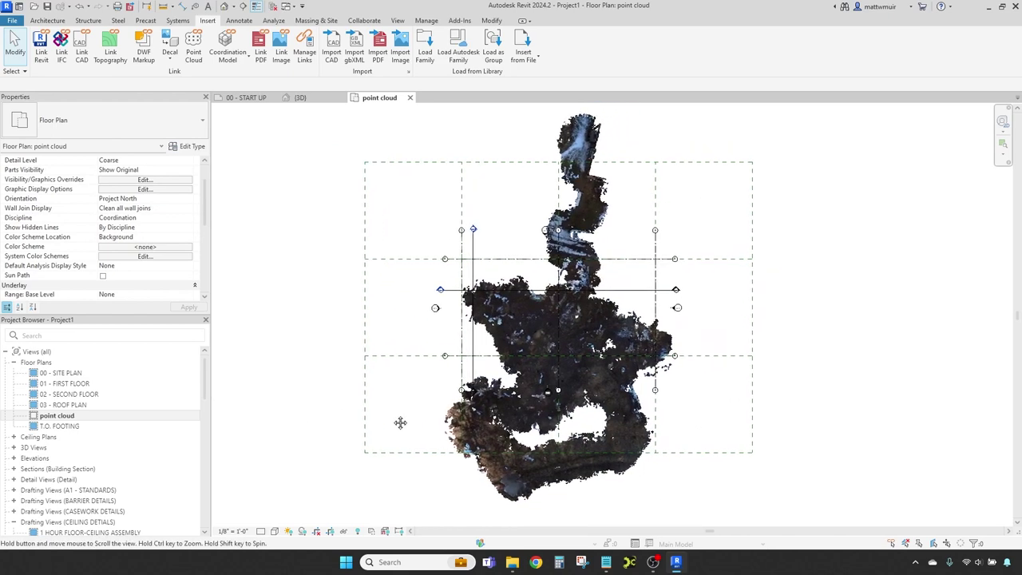
{"action": "scroll", "coordinate": [403, 411], "scroll_direction": "down", "scroll_amount": 2}
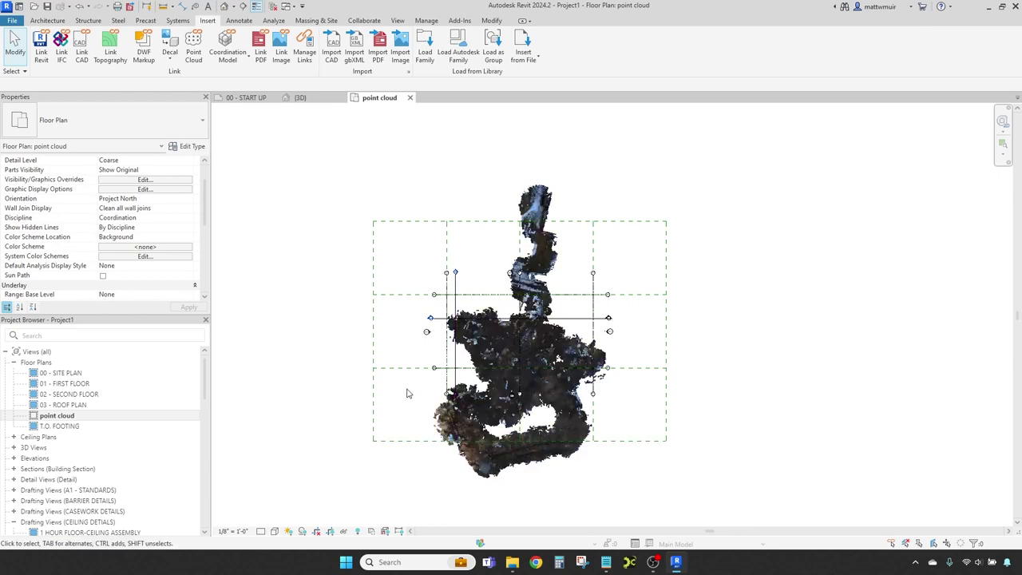
{"action": "scroll", "coordinate": [407, 402], "scroll_direction": "up", "scroll_amount": 2}
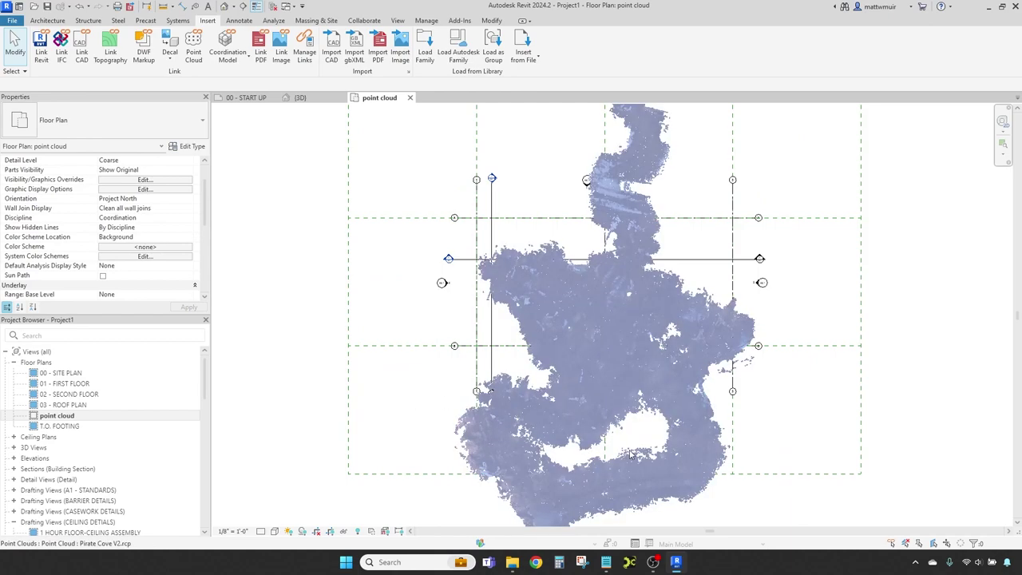
{"action": "scroll", "coordinate": [607, 442], "scroll_direction": "down", "scroll_amount": 2}
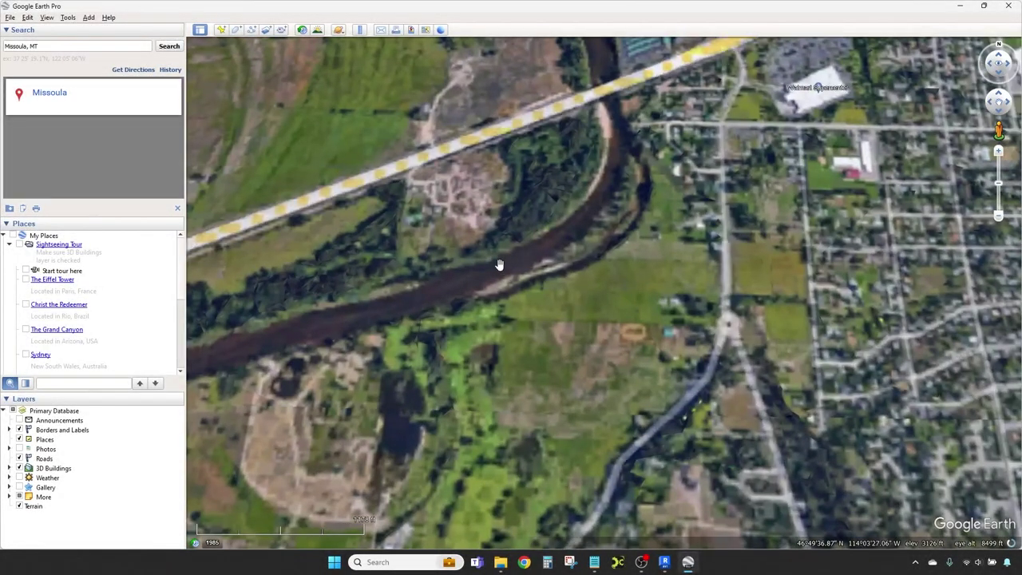
Zoom, rotate and pan the Google Earth view over the wooded lot beside the rail line
{"action": "scroll", "coordinate": [559, 314], "scroll_direction": "up", "scroll_amount": 5}
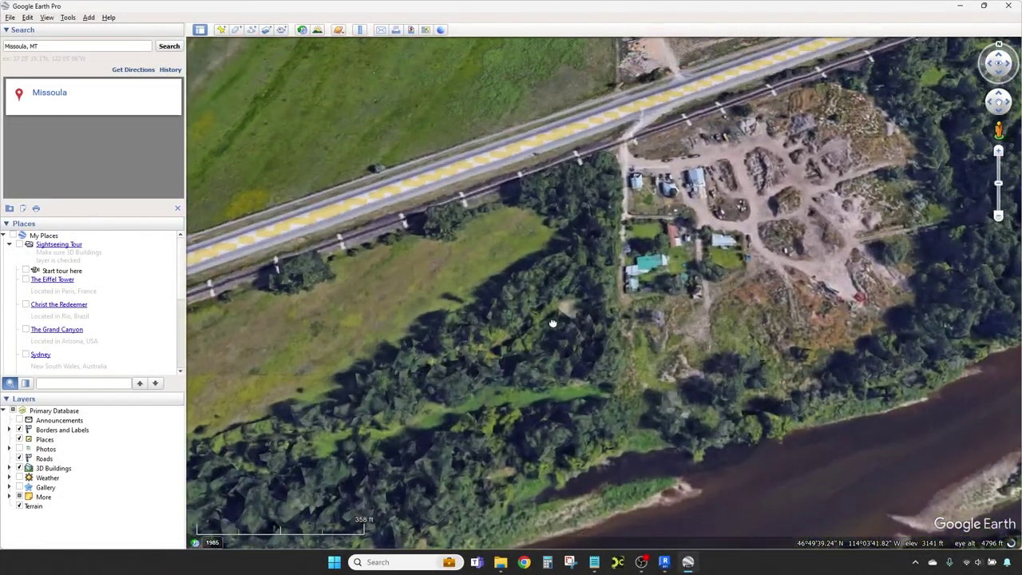
{"action": "right_click_drag", "start_coordinate": [553, 323], "coordinate": [761, 381]}
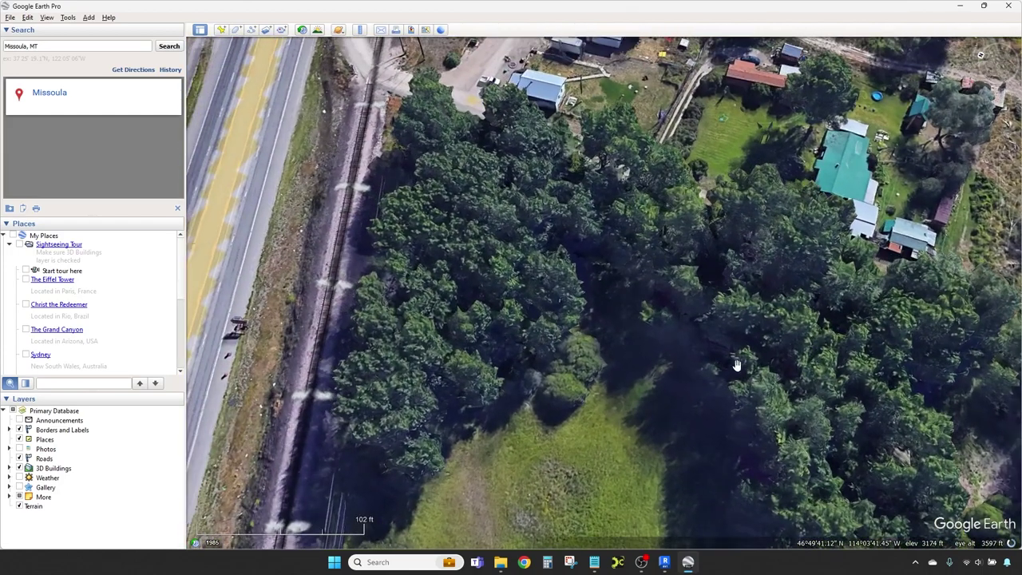
{"action": "middle_click_drag", "start_coordinate": [670, 352], "coordinate": [470, 363]}
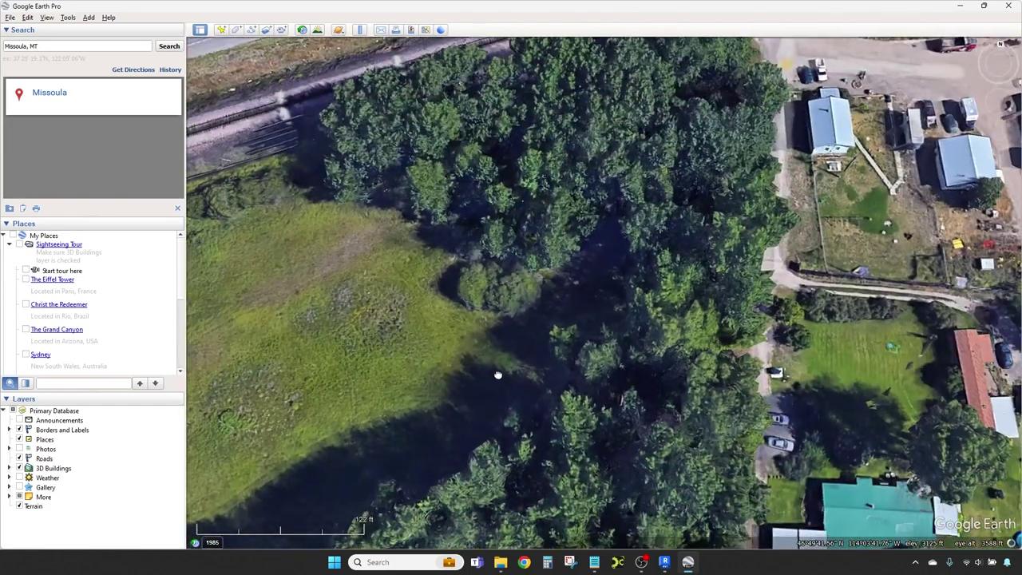
{"action": "left_click_drag", "start_coordinate": [497, 372], "coordinate": [488, 290]}
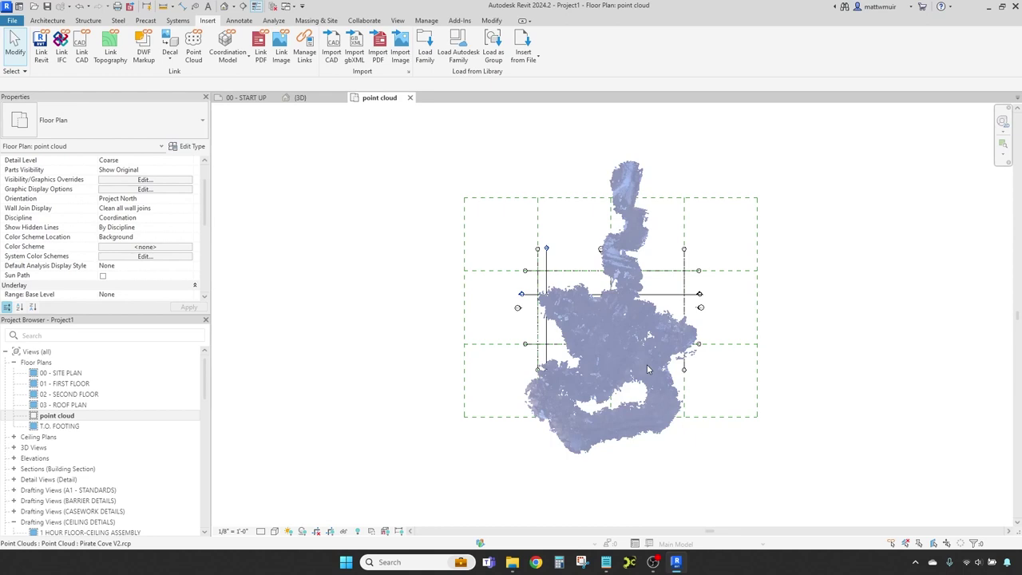
Rotate the linked Pirate Cove V2 scan by 90 degrees, then deselect it
{"action": "left_click", "coordinate": [648, 369]}
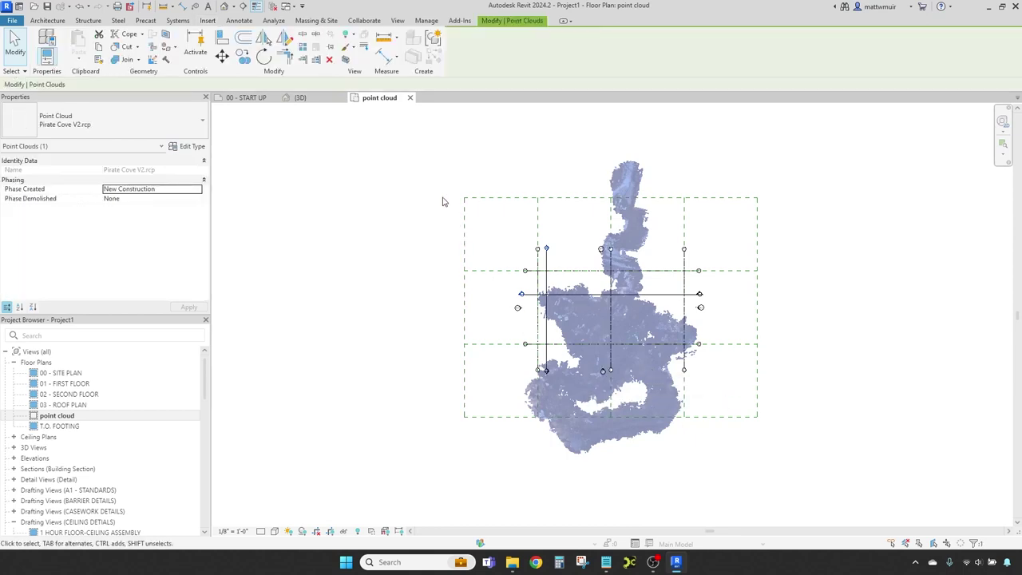
{"action": "left_click", "coordinate": [263, 57]}
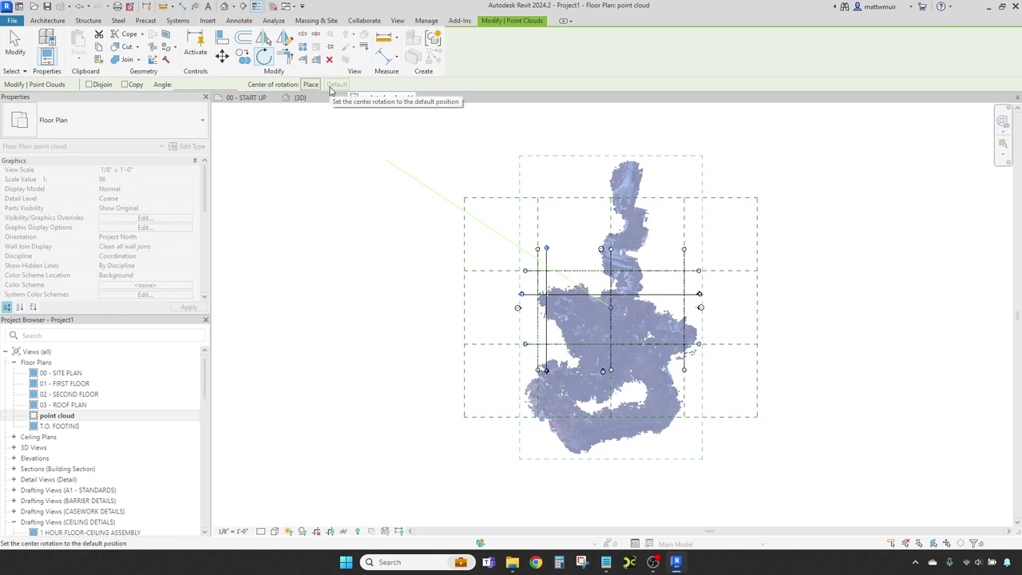
{"action": "left_click", "coordinate": [476, 474]}
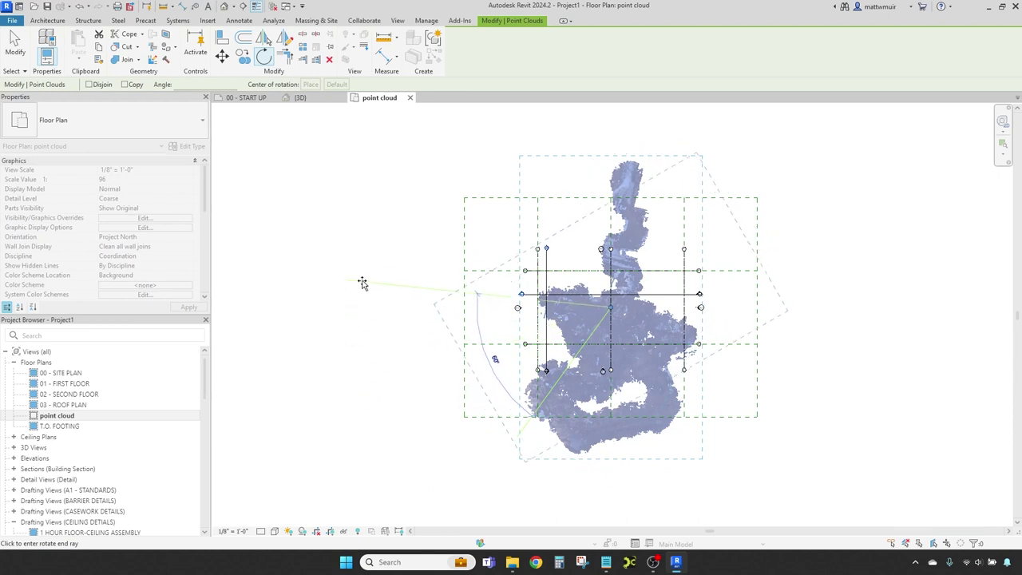
{"action": "type", "text": "9"}
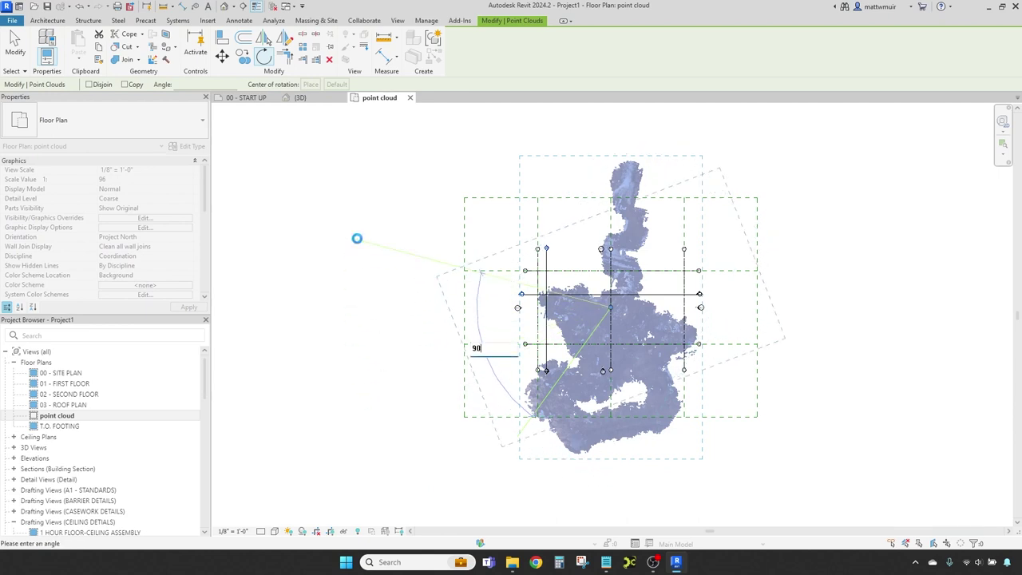
{"action": "type", "text": "0"}
{"action": "key", "text": "Return"}
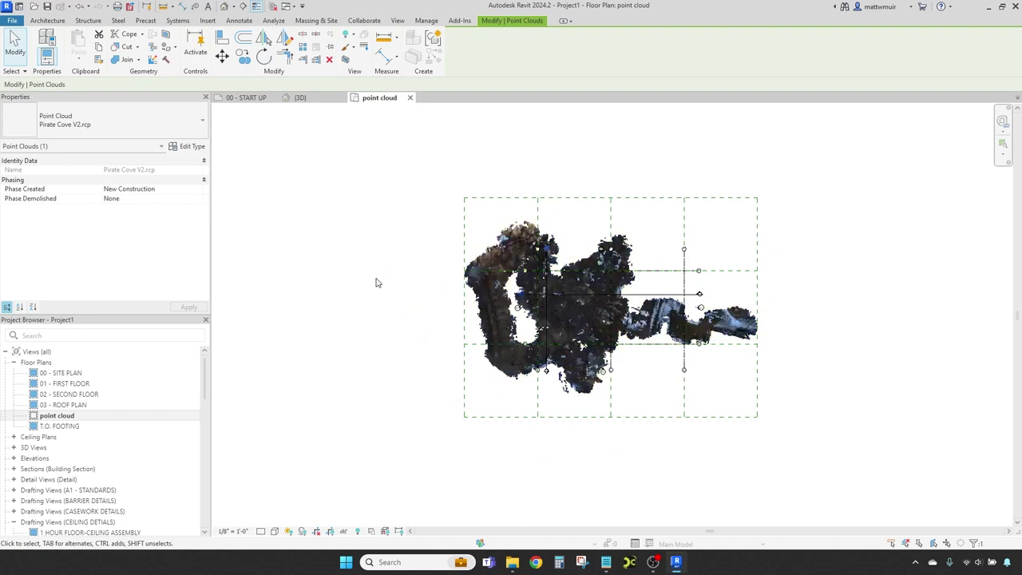
{"action": "left_click", "coordinate": [377, 283]}
{"action": "scroll", "coordinate": [525, 402], "scroll_direction": "up", "scroll_amount": 2}
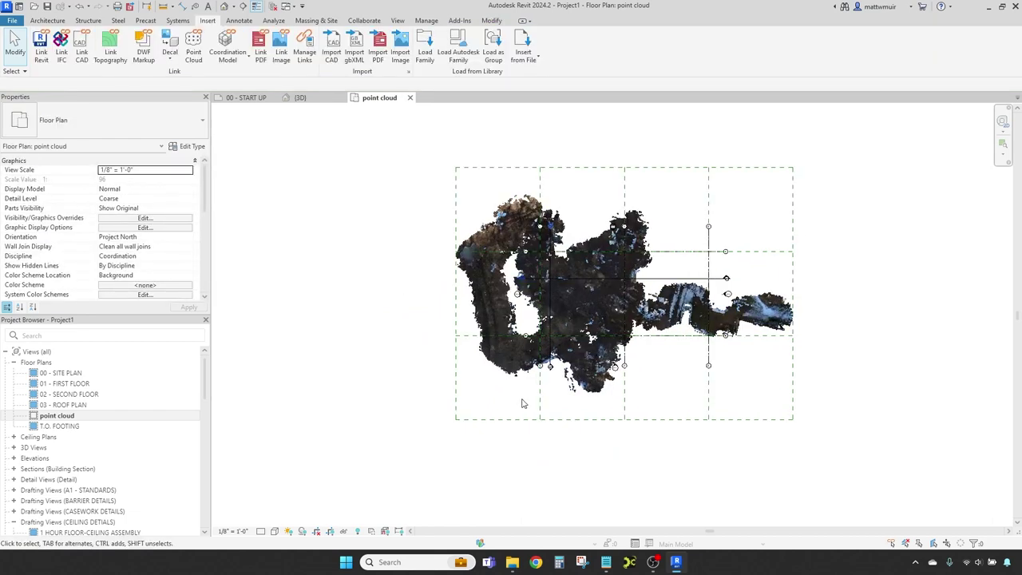
{"action": "middle_click_drag", "start_coordinate": [557, 389], "coordinate": [536, 463]}
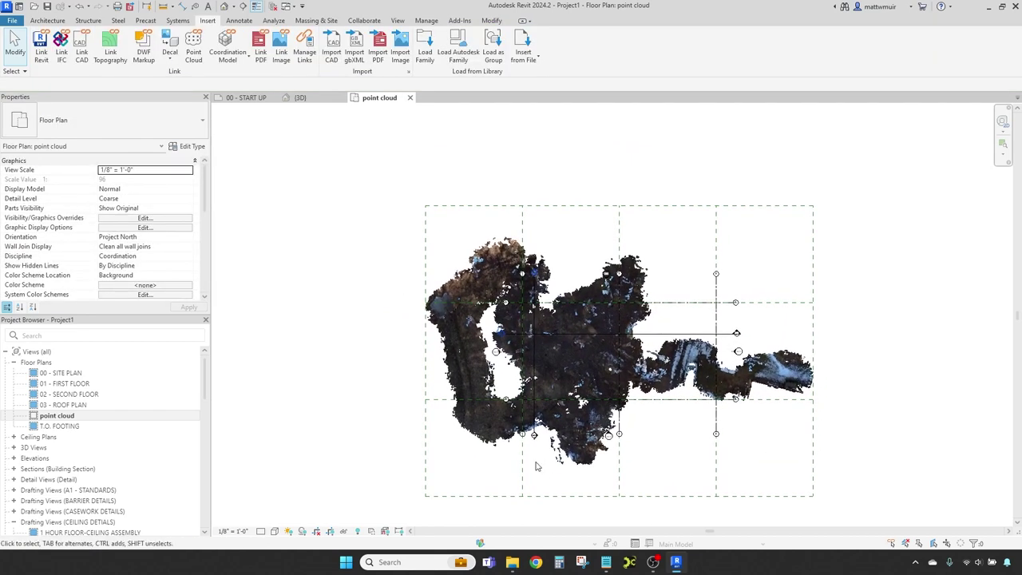
{"action": "scroll", "coordinate": [570, 361], "scroll_direction": "up", "scroll_amount": 2}
{"action": "scroll", "coordinate": [437, 381], "scroll_direction": "up", "scroll_amount": 2}
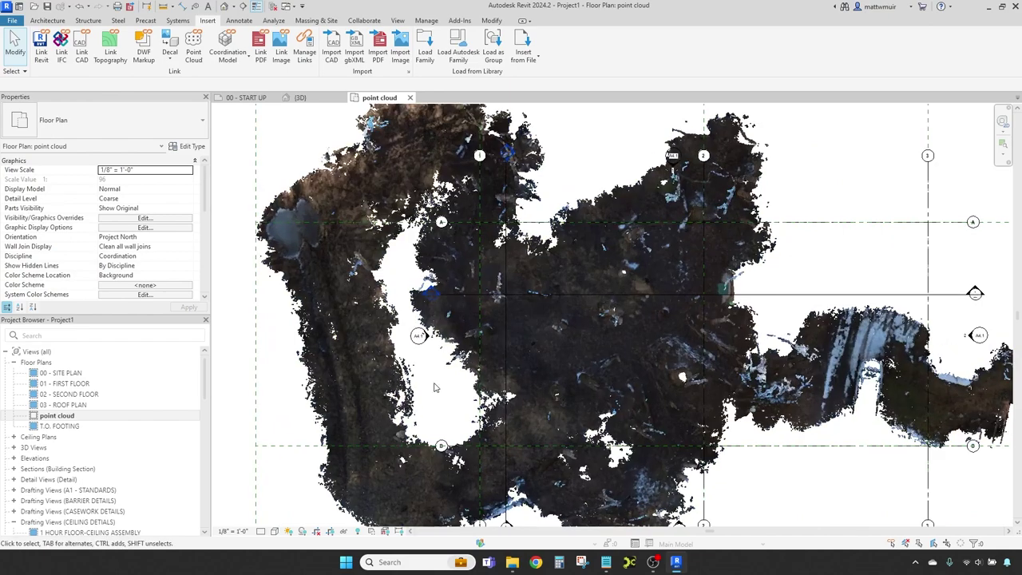
{"action": "middle_click_drag", "start_coordinate": [438, 384], "coordinate": [345, 389]}
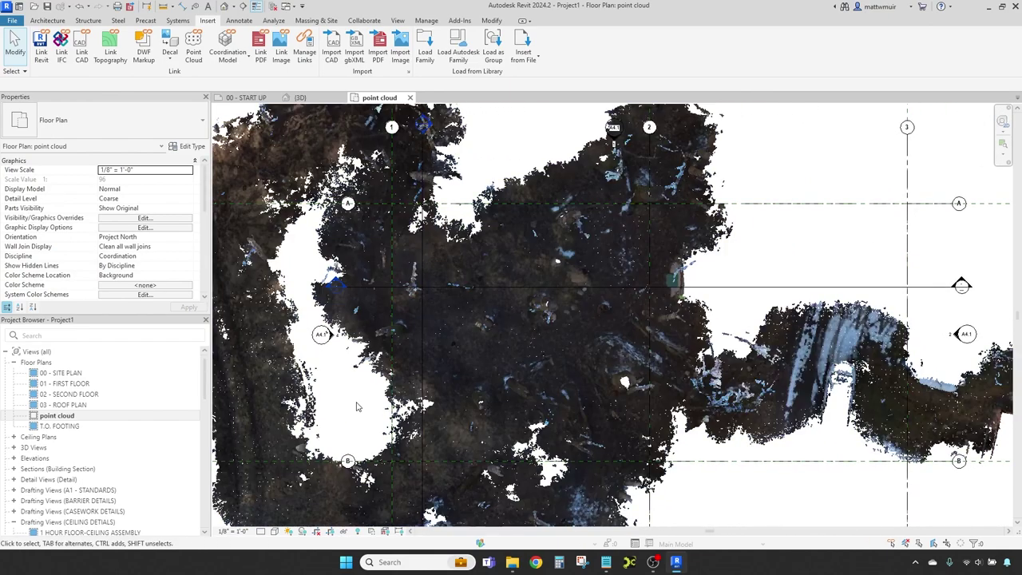
{"action": "scroll", "coordinate": [357, 406], "scroll_direction": "down", "scroll_amount": 5}
{"action": "middle_click_drag", "start_coordinate": [535, 476], "coordinate": [612, 416]}
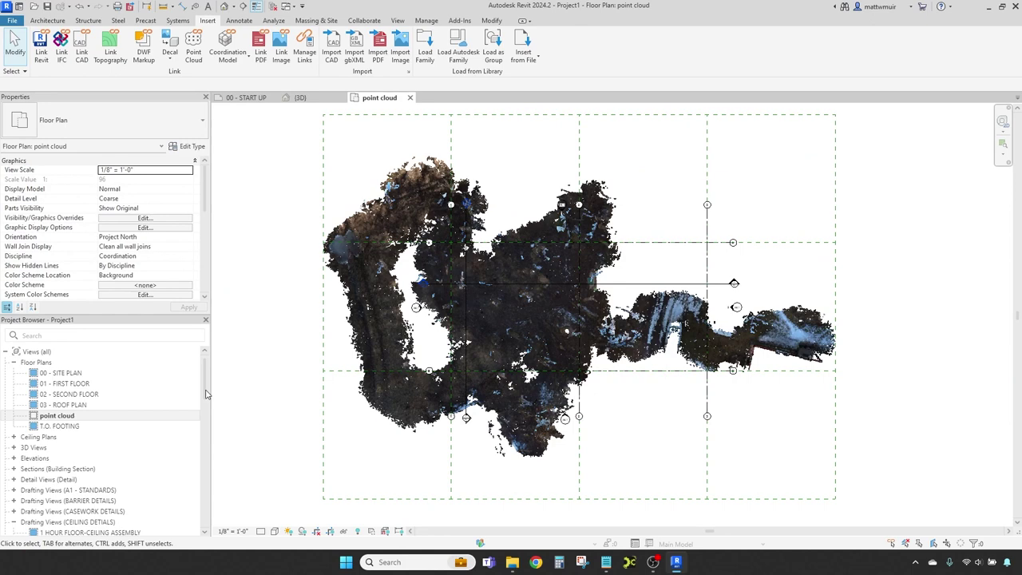
{"action": "scroll", "coordinate": [276, 411], "scroll_direction": "down", "scroll_amount": 1}
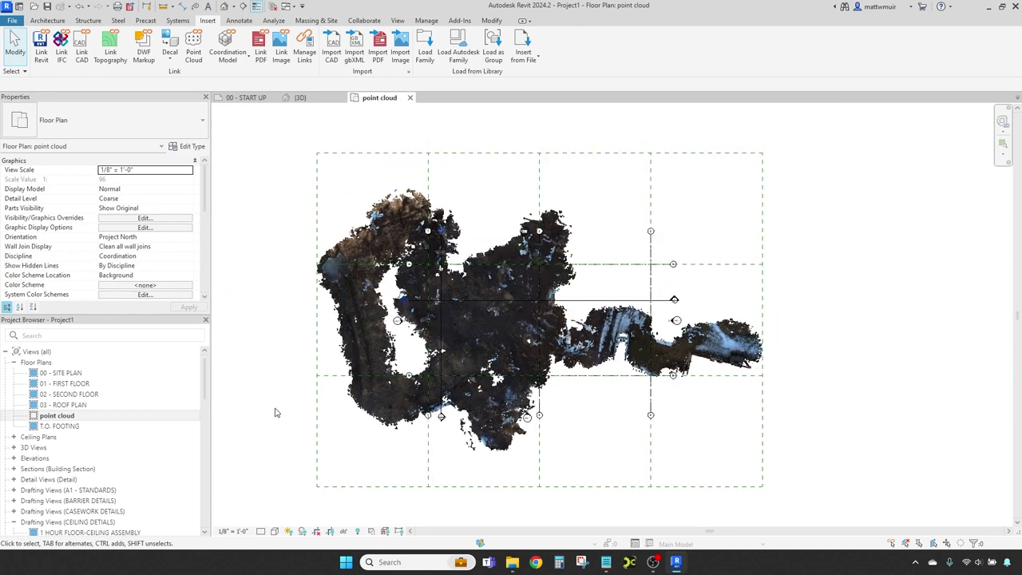
{"action": "left_click", "coordinate": [397, 21]}
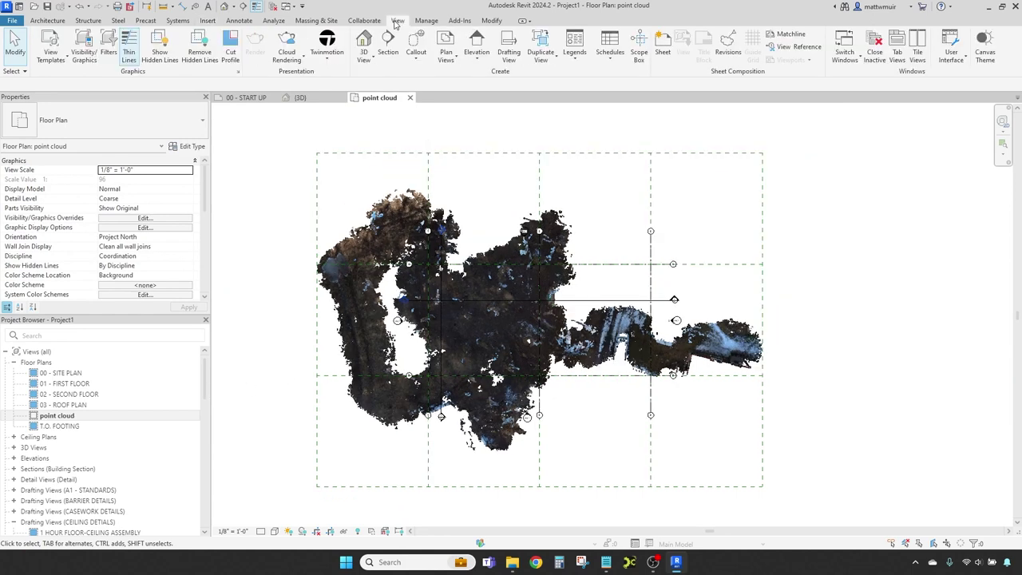
Draw a vertical Wall Section line across the cloud and widen its view depth to the right
{"action": "left_click", "coordinate": [388, 46]}
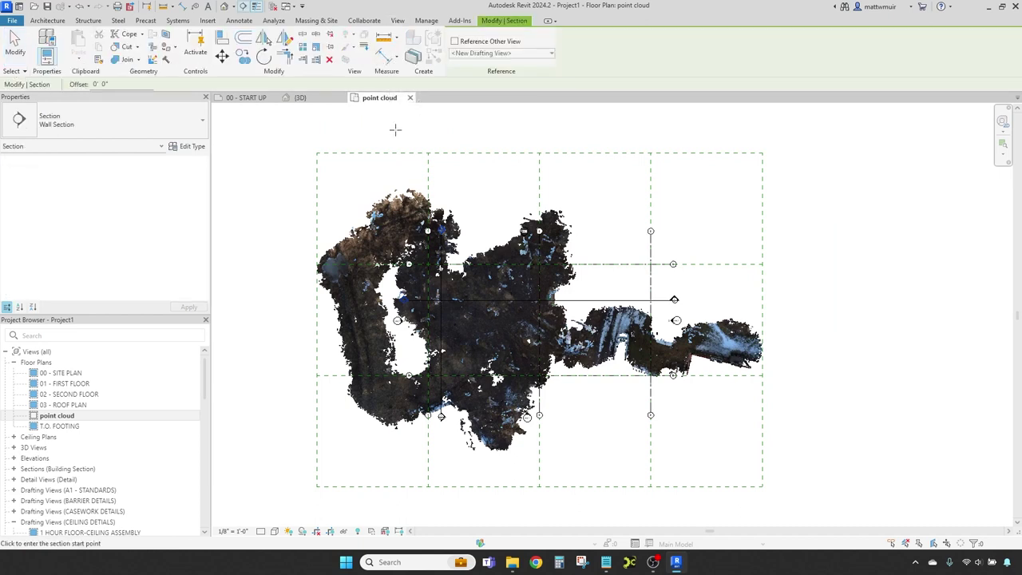
{"action": "left_click", "coordinate": [53, 134]}
{"action": "left_click", "coordinate": [50, 137]}
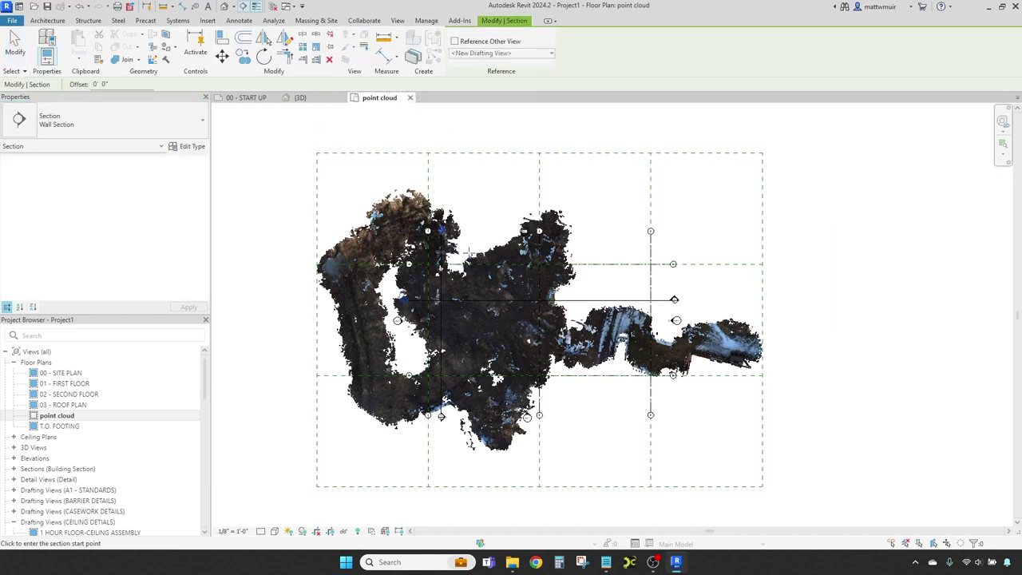
{"action": "left_click", "coordinate": [482, 207]}
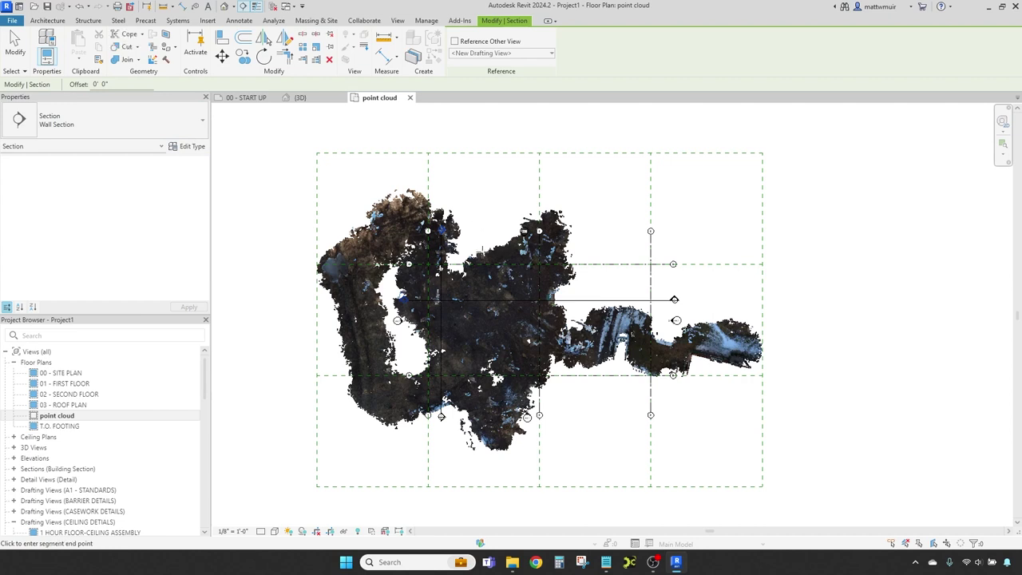
{"action": "left_click", "coordinate": [482, 468]}
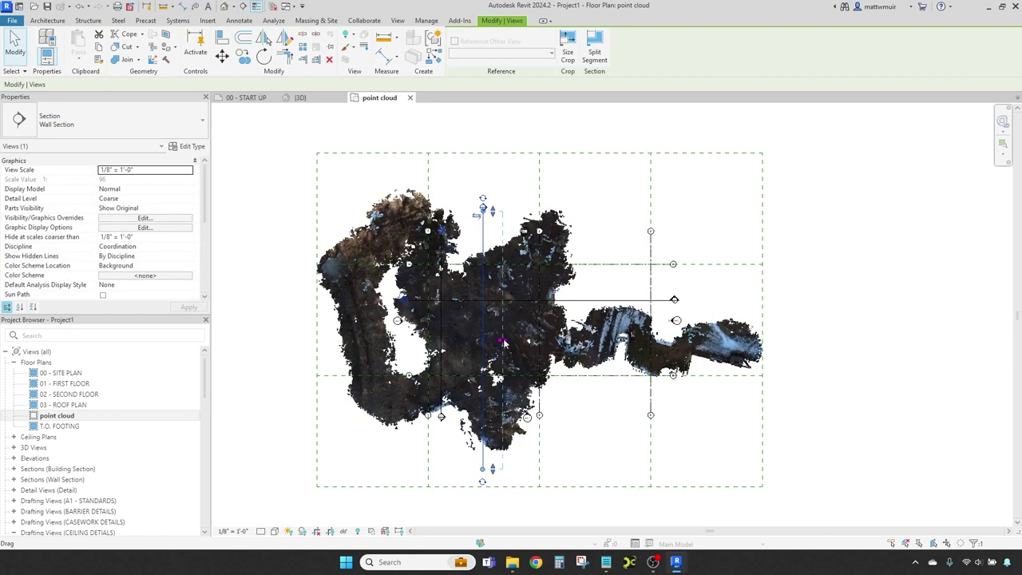
{"action": "left_click_drag", "start_coordinate": [505, 342], "coordinate": [533, 341]}
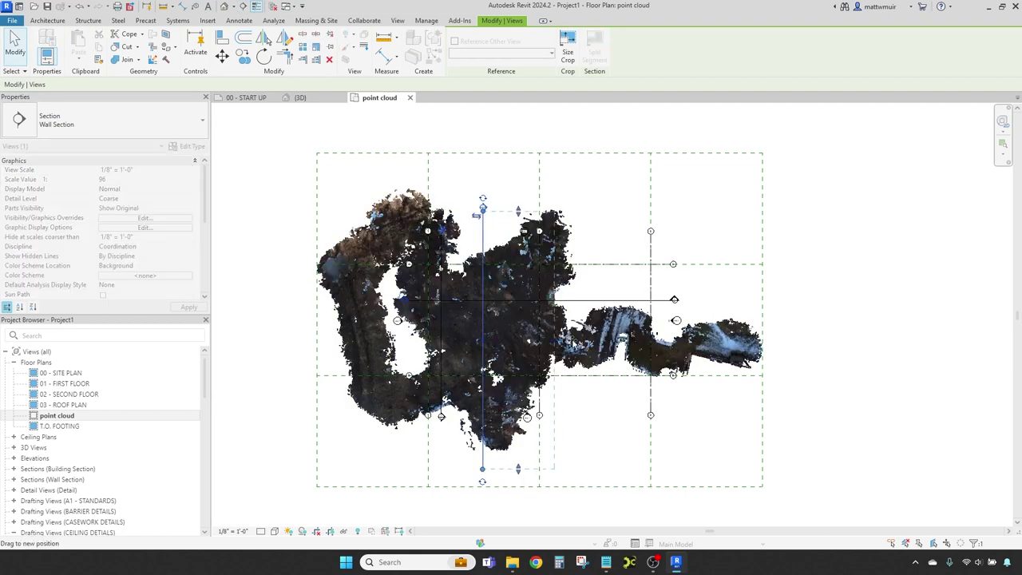
{"action": "key", "text": "Escape"}
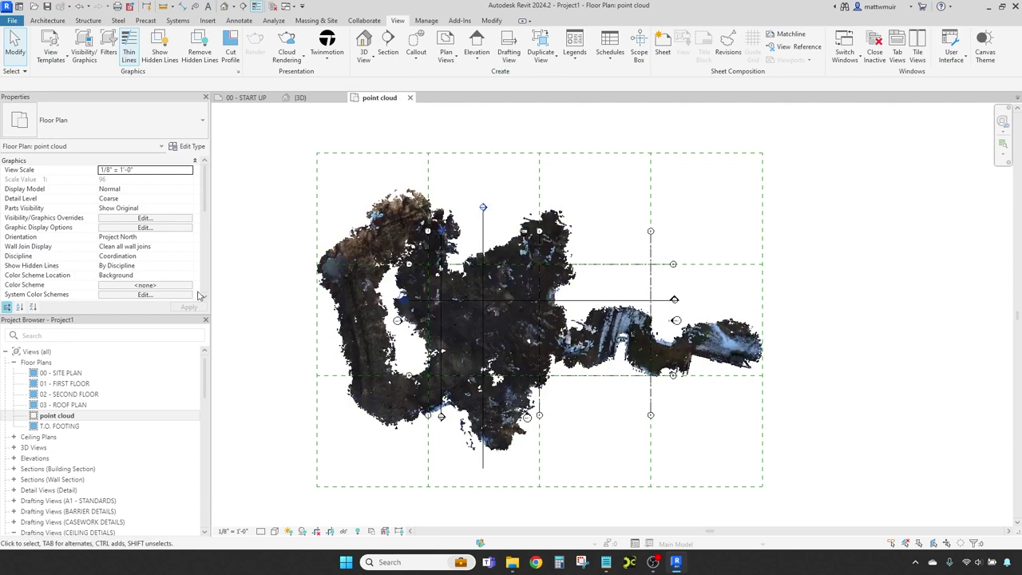
{"action": "scroll", "coordinate": [121, 439], "scroll_direction": "down", "scroll_amount": 2}
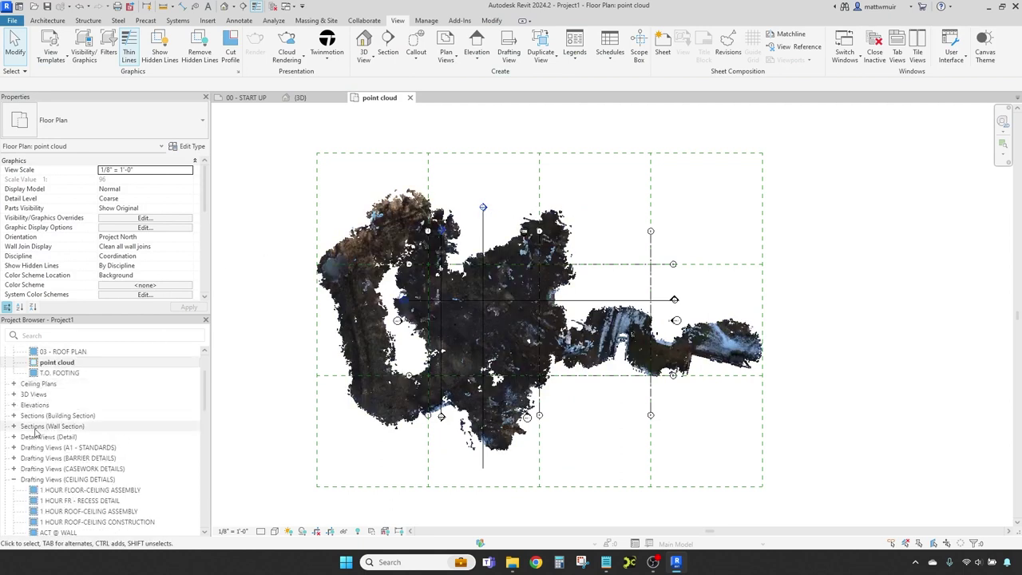
{"action": "left_click", "coordinate": [484, 236]}
Open Section 5 and stretch its crop region upward to show the taller trees
{"action": "right_click", "coordinate": [497, 231]}
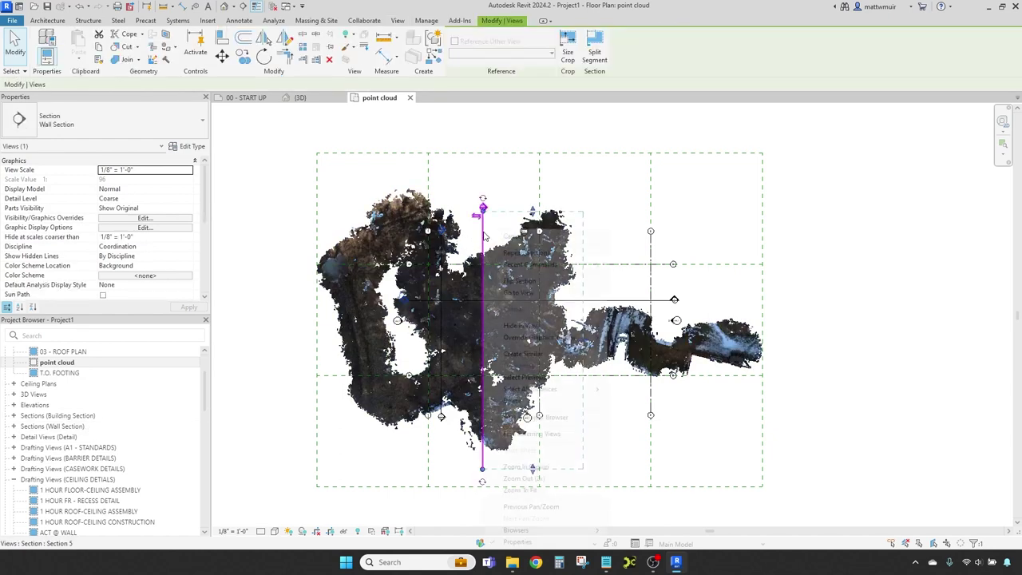
{"action": "left_click", "coordinate": [518, 293]}
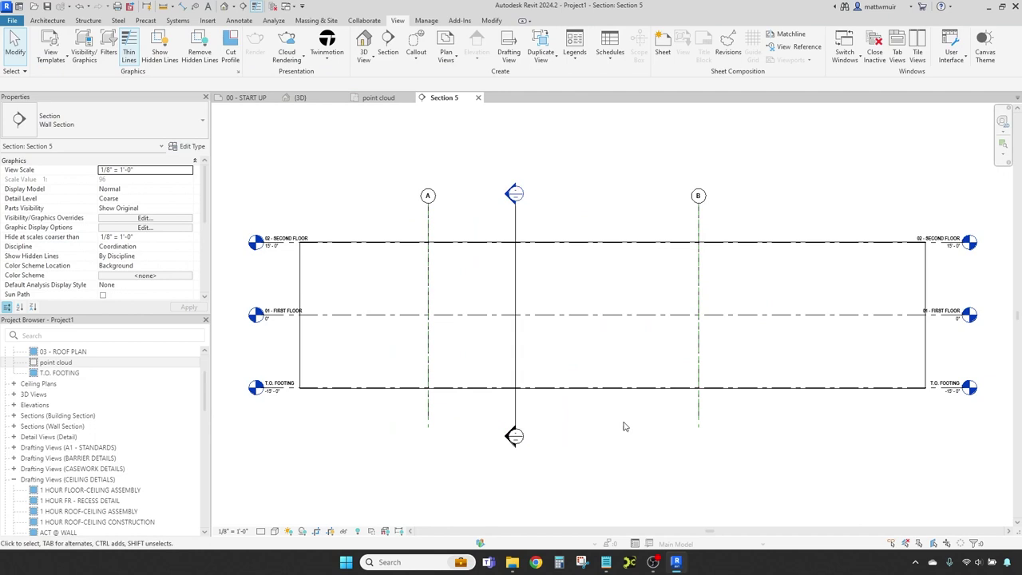
{"action": "scroll", "coordinate": [651, 427], "scroll_direction": "down", "scroll_amount": 2}
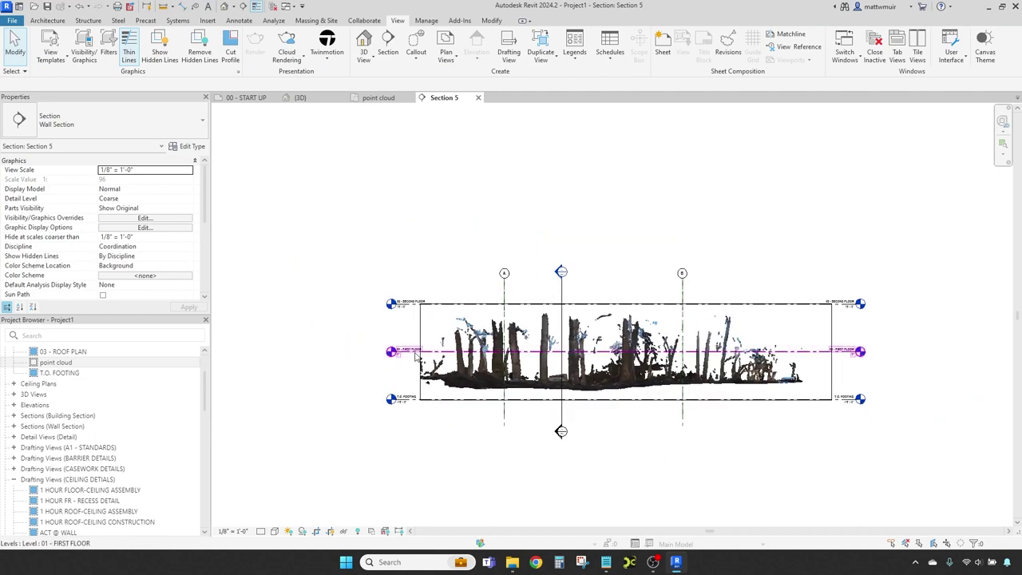
{"action": "left_click", "coordinate": [457, 384]}
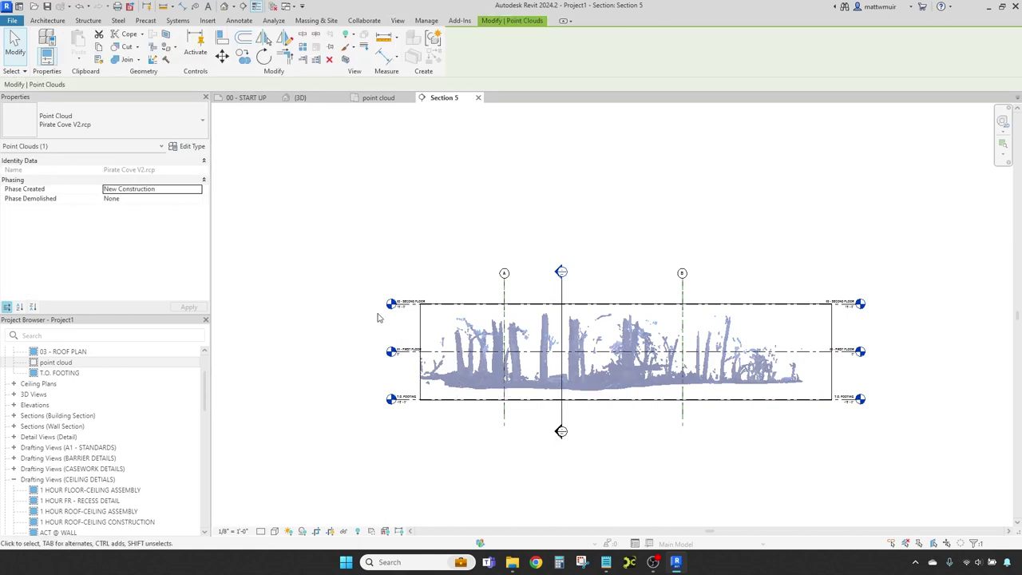
{"action": "left_click", "coordinate": [222, 58]}
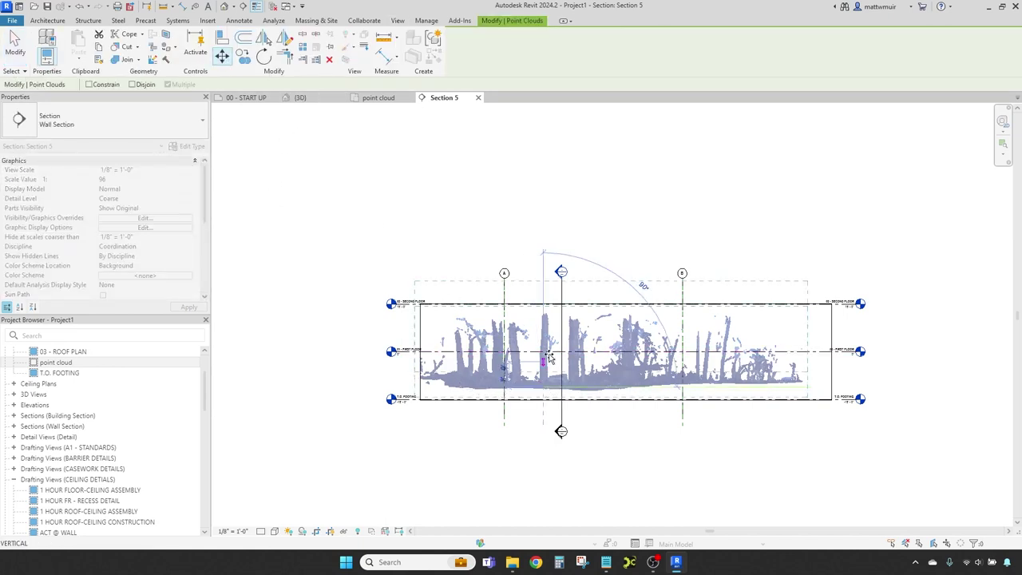
{"action": "key", "text": "Escape"}
{"action": "key", "text": "Escape"}
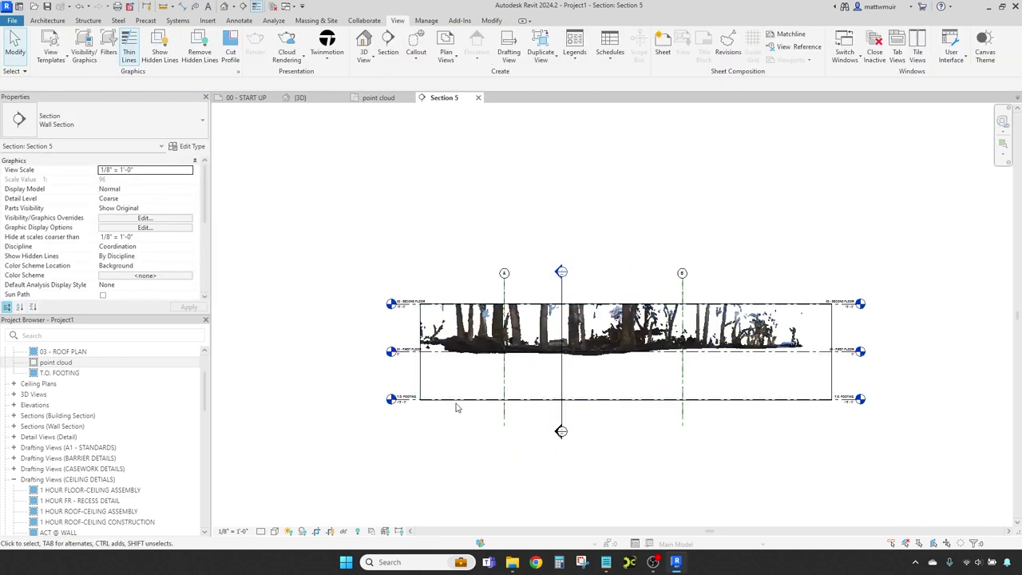
{"action": "left_click", "coordinate": [456, 400]}
{"action": "left_click_drag", "start_coordinate": [625, 304], "coordinate": [616, 190]}
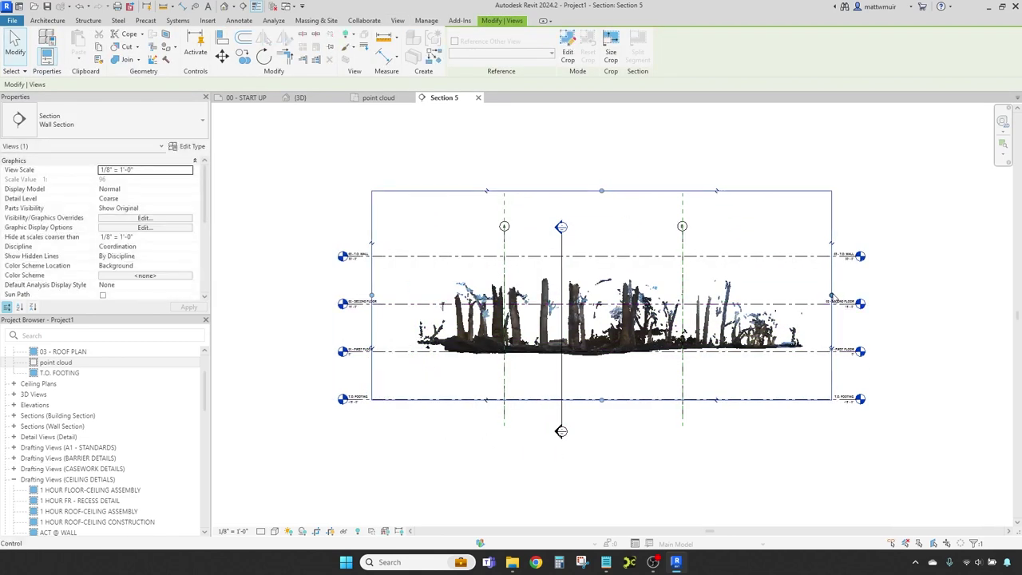
{"action": "scroll", "coordinate": [549, 361], "scroll_direction": "up", "scroll_amount": 5}
{"action": "key", "text": "Escape"}
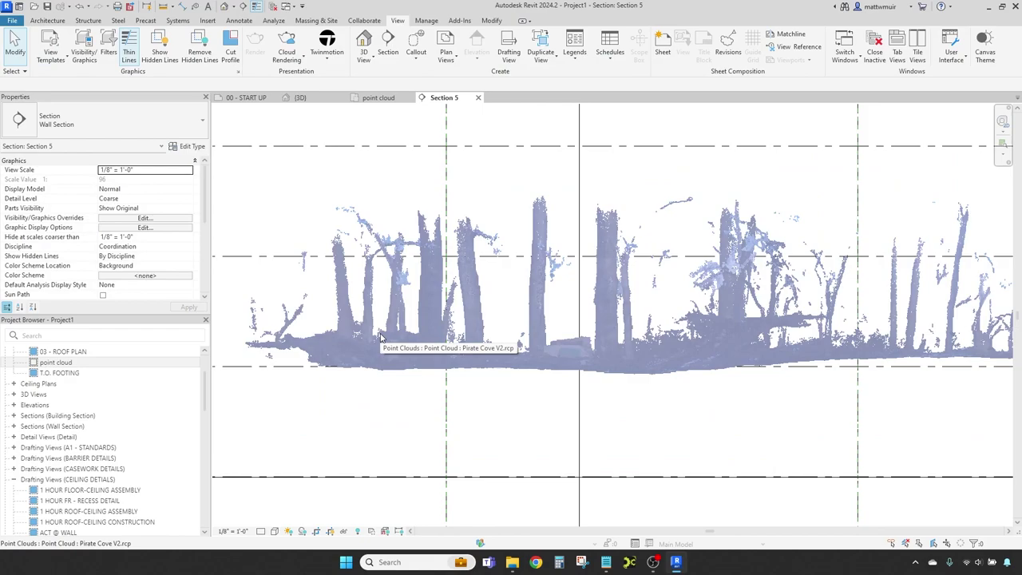
Check the point cloud's colours, pan to the left trees, and zoom out to the full section
{"action": "left_click", "coordinate": [381, 337]}
{"action": "scroll", "coordinate": [479, 376], "scroll_direction": "up", "scroll_amount": 5}
{"action": "scroll", "coordinate": [606, 429], "scroll_direction": "down", "scroll_amount": 3}
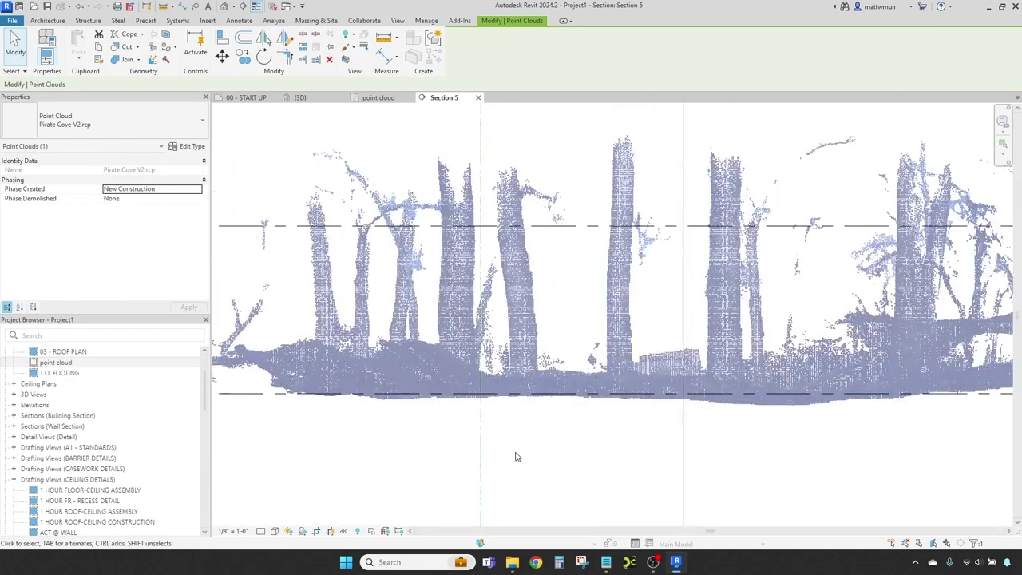
{"action": "left_click", "coordinate": [527, 460]}
{"action": "left_click", "coordinate": [541, 463]}
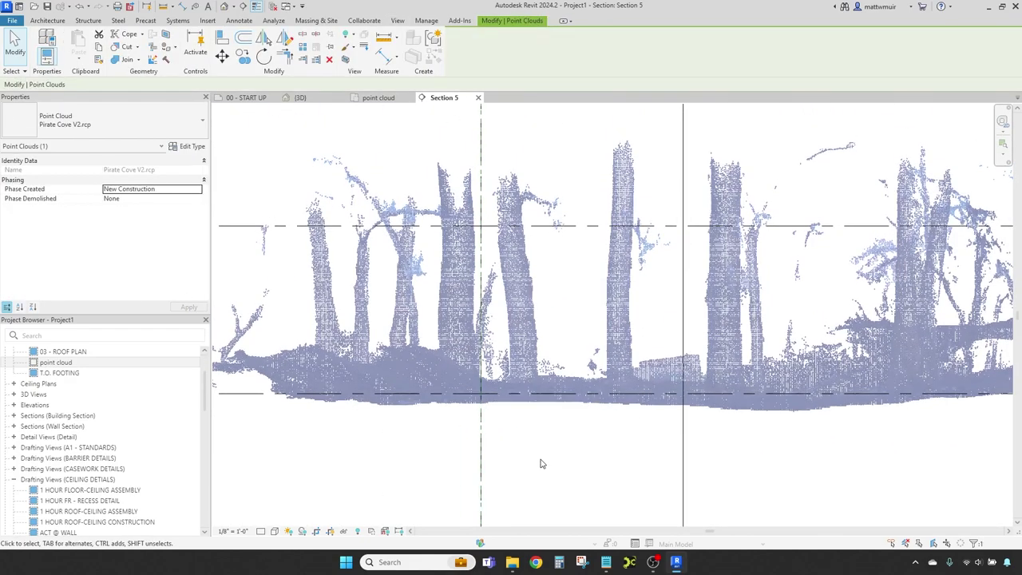
{"action": "left_click", "coordinate": [542, 466]}
{"action": "scroll", "coordinate": [543, 467], "scroll_direction": "down", "scroll_amount": 2}
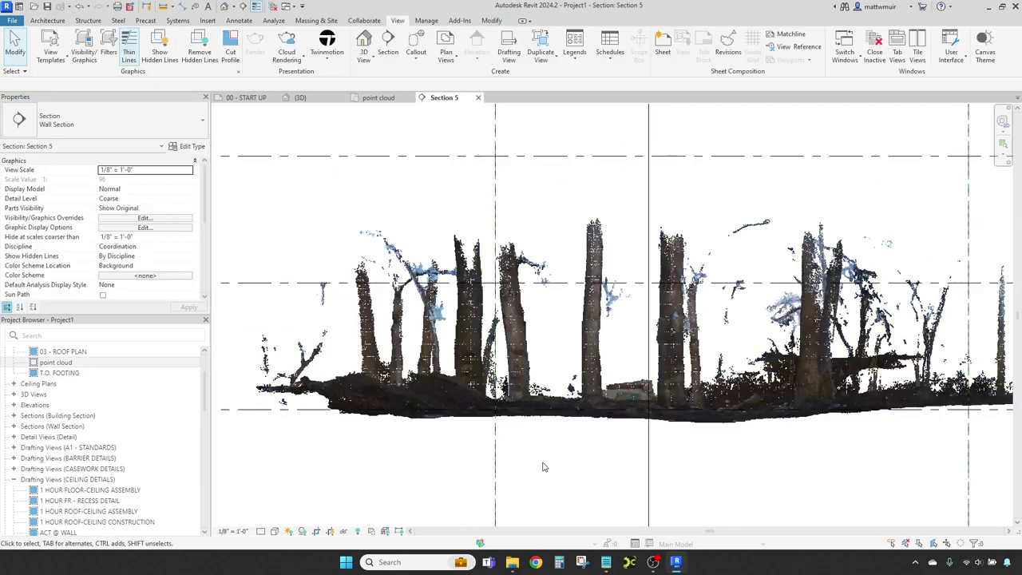
{"action": "scroll", "coordinate": [585, 452], "scroll_direction": "up", "scroll_amount": 3}
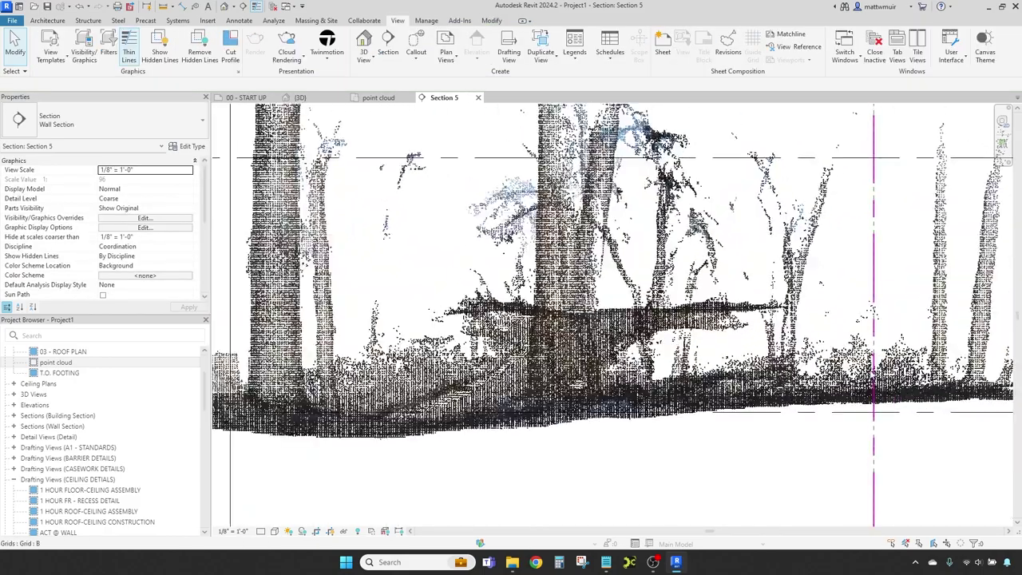
{"action": "middle_click_drag", "start_coordinate": [585, 452], "coordinate": [879, 415]}
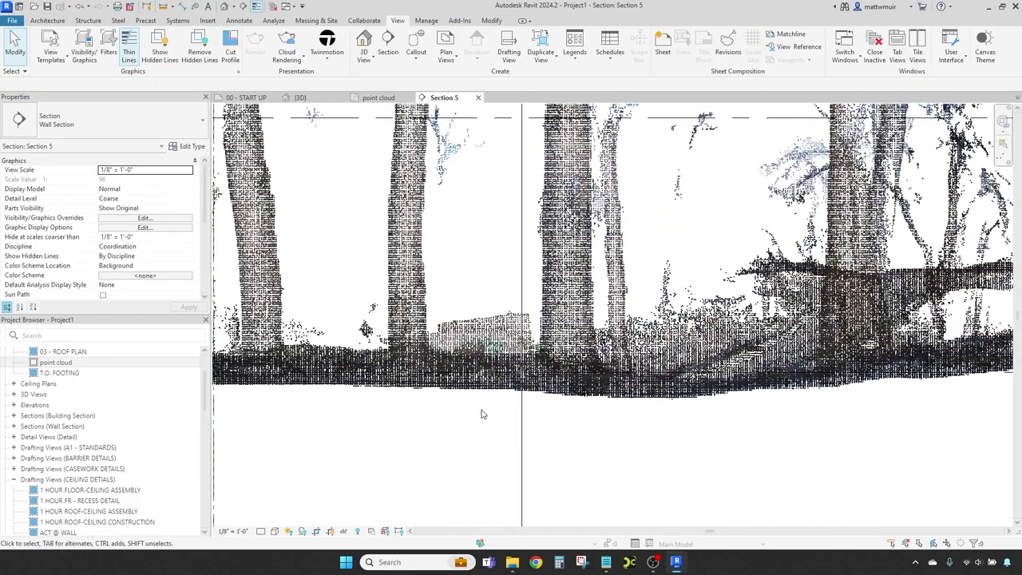
{"action": "scroll", "coordinate": [481, 413], "scroll_direction": "down", "scroll_amount": 5}
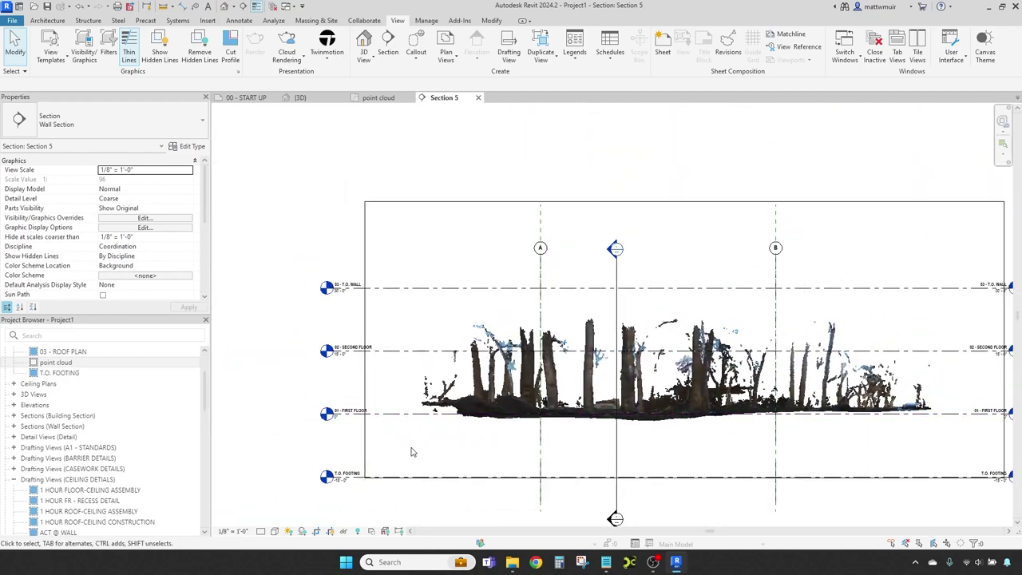
{"action": "scroll", "coordinate": [411, 453], "scroll_direction": "down", "scroll_amount": 1}
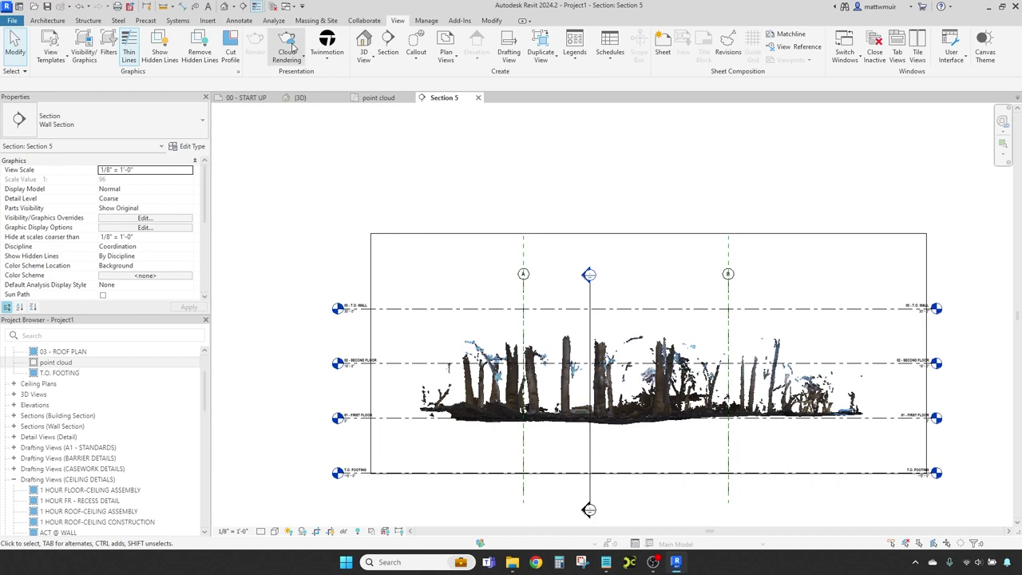
{"action": "left_click", "coordinate": [366, 61]}
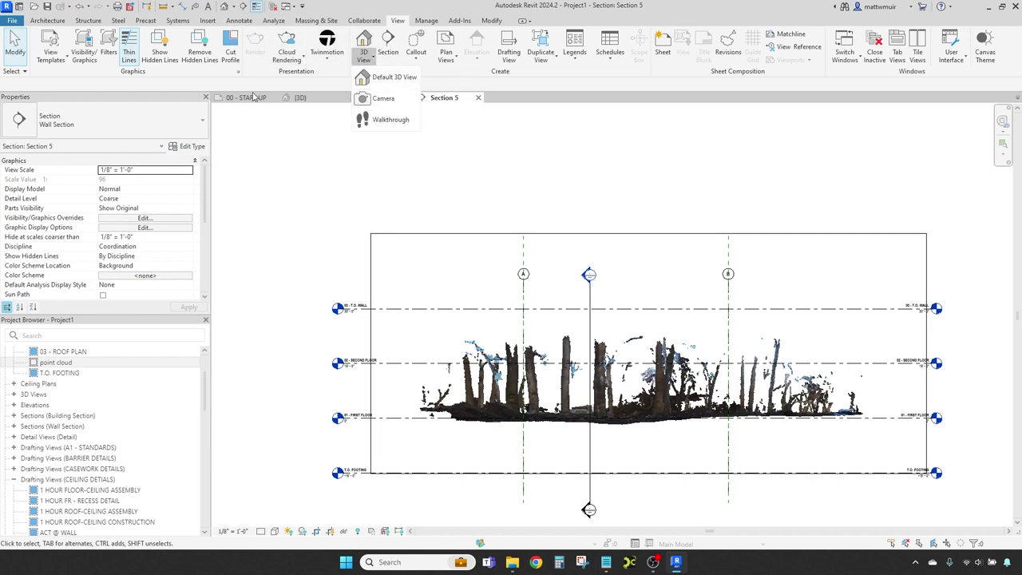
Show the default {3D} view in Shaded style and orbit to see the scan from the side
{"action": "left_click", "coordinate": [224, 7]}
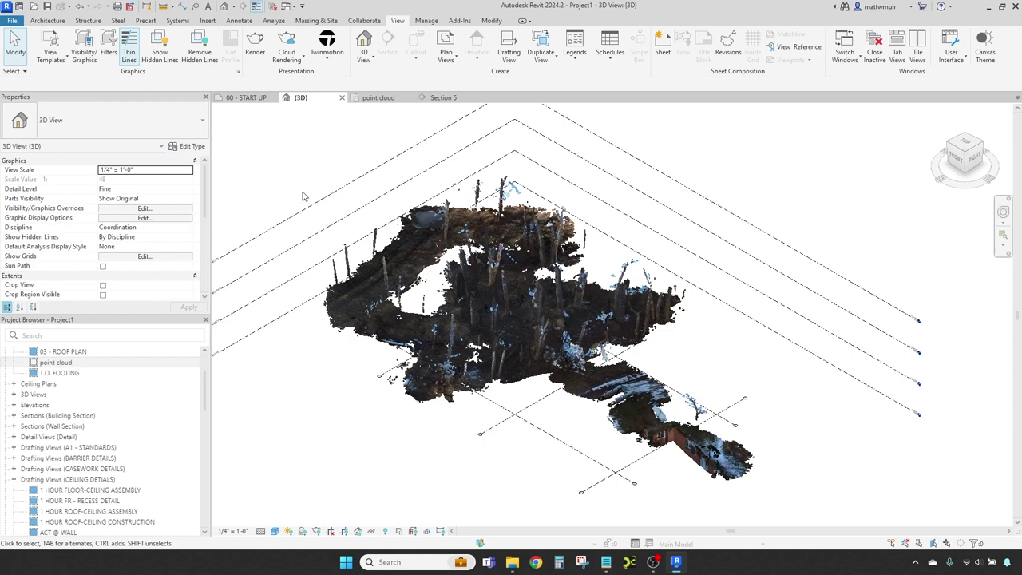
{"action": "left_click", "coordinate": [274, 532]}
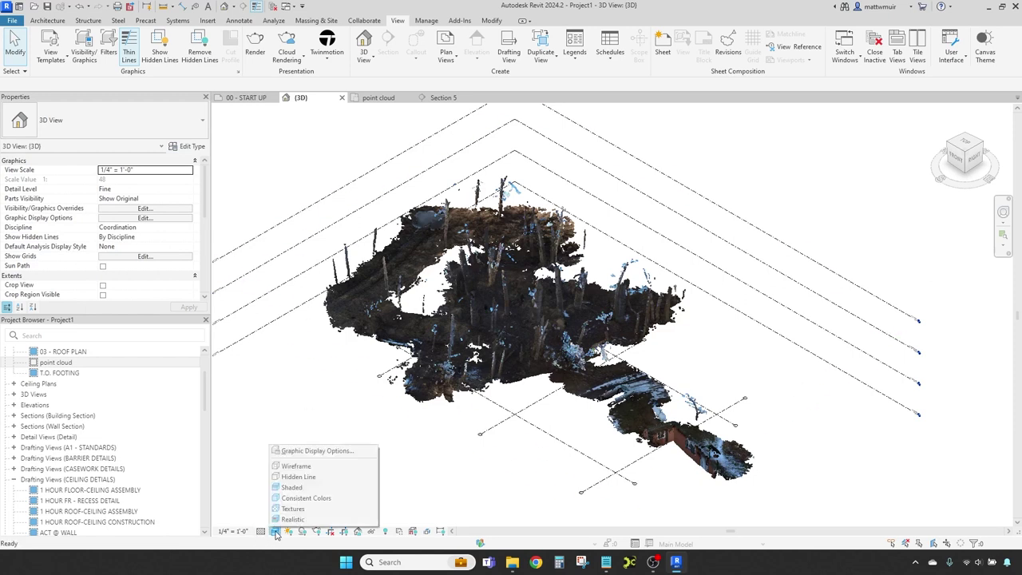
{"action": "left_click", "coordinate": [296, 487]}
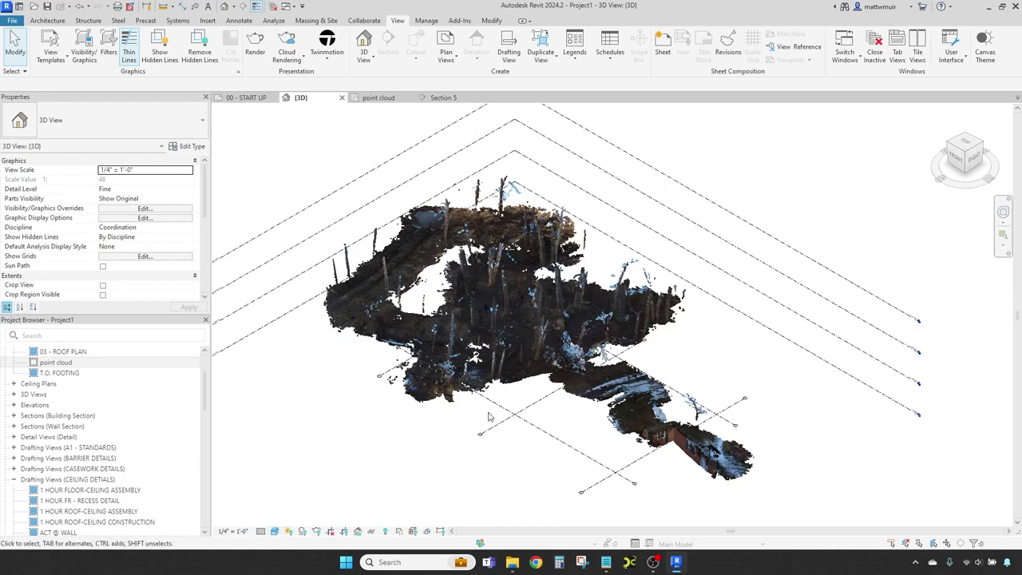
{"action": "scroll", "coordinate": [598, 434], "scroll_direction": "up", "scroll_amount": 5}
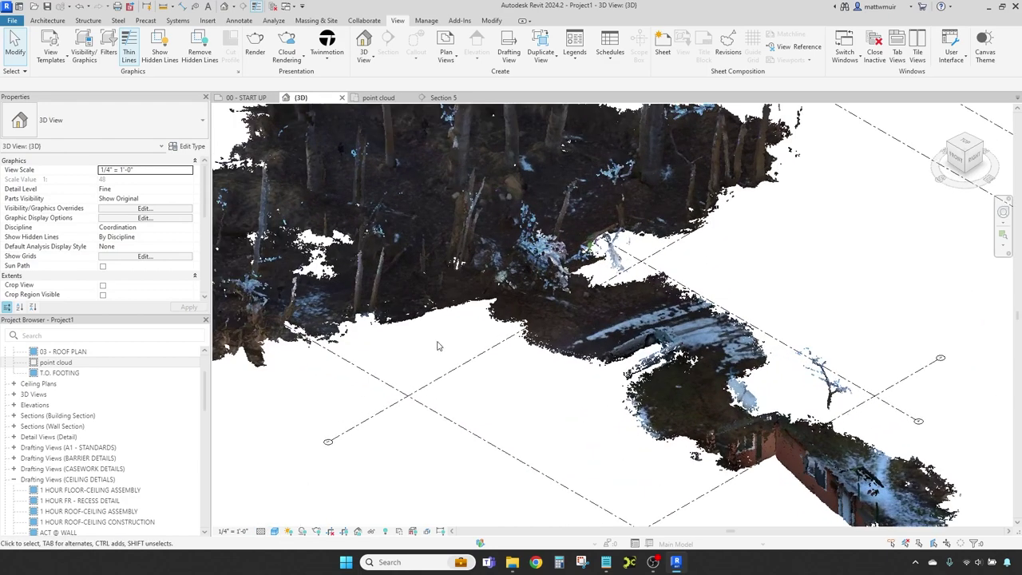
{"action": "scroll", "coordinate": [528, 429], "scroll_direction": "up", "scroll_amount": 3}
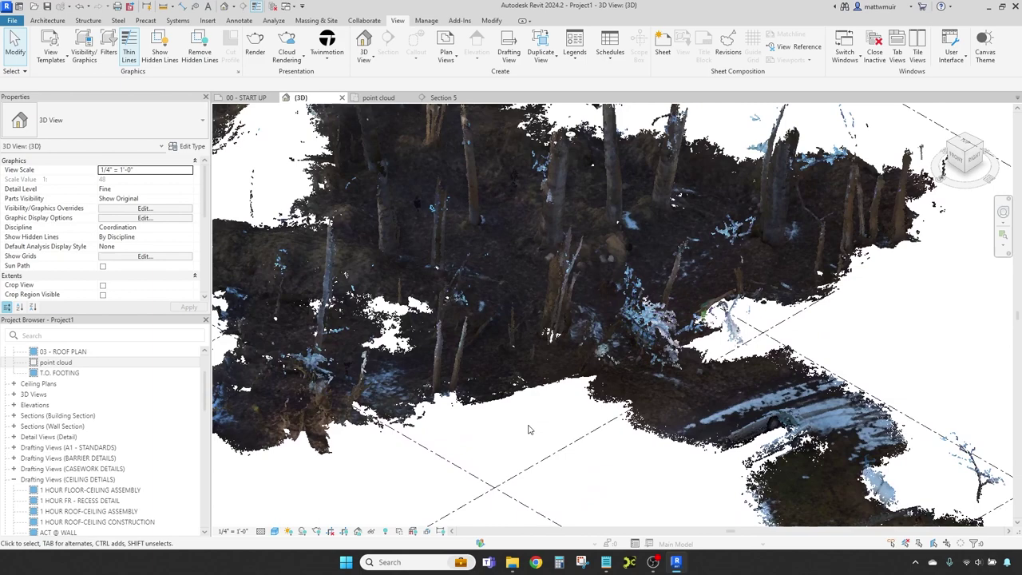
{"action": "scroll", "coordinate": [528, 430], "scroll_direction": "down", "scroll_amount": 5}
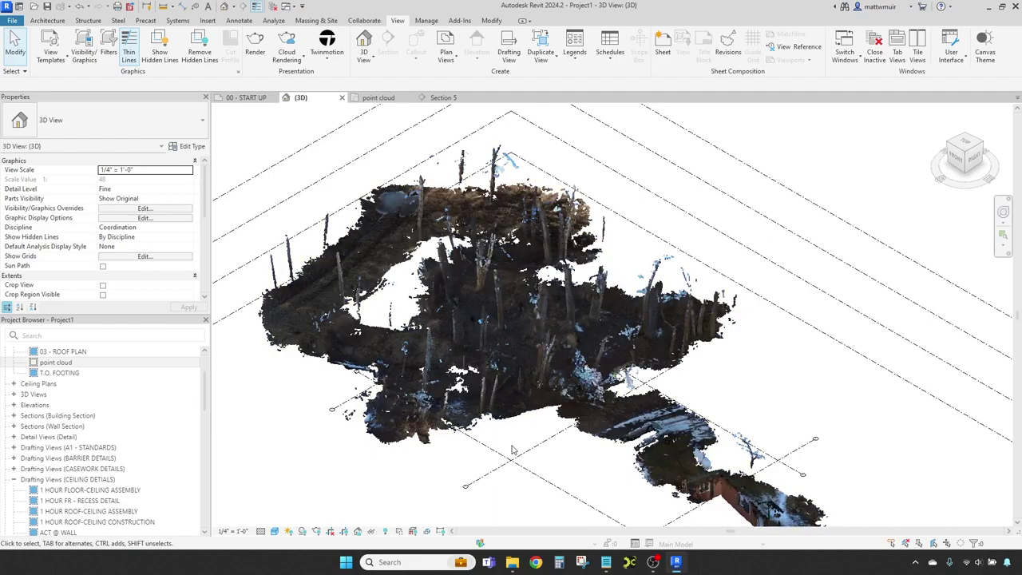
{"action": "middle_click_drag", "start_coordinate": [412, 495], "coordinate": [686, 443], "text": "shift"}
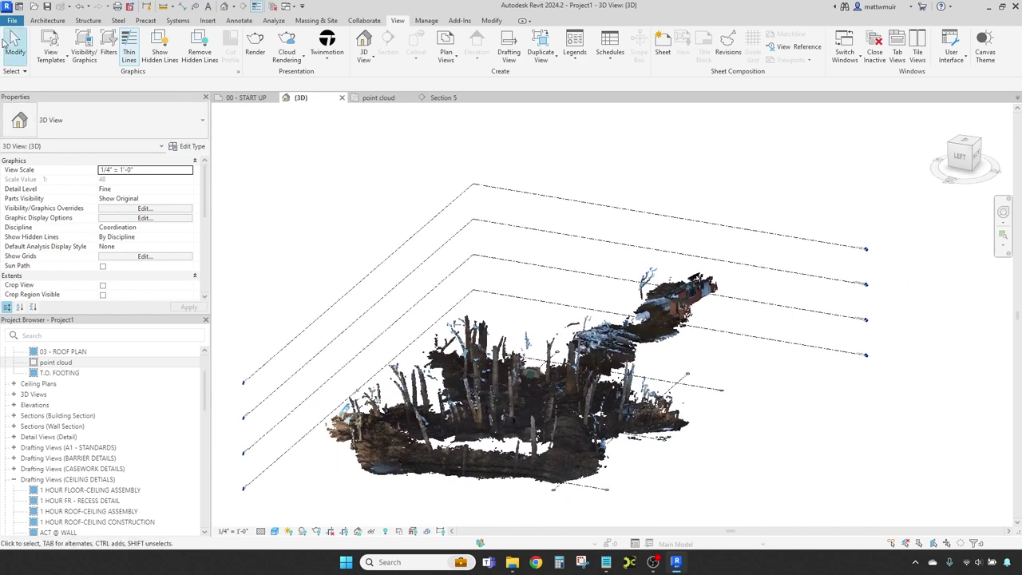
Save the project as a new file named Pirate Cove in the Documents folder
{"action": "left_click", "coordinate": [12, 21]}
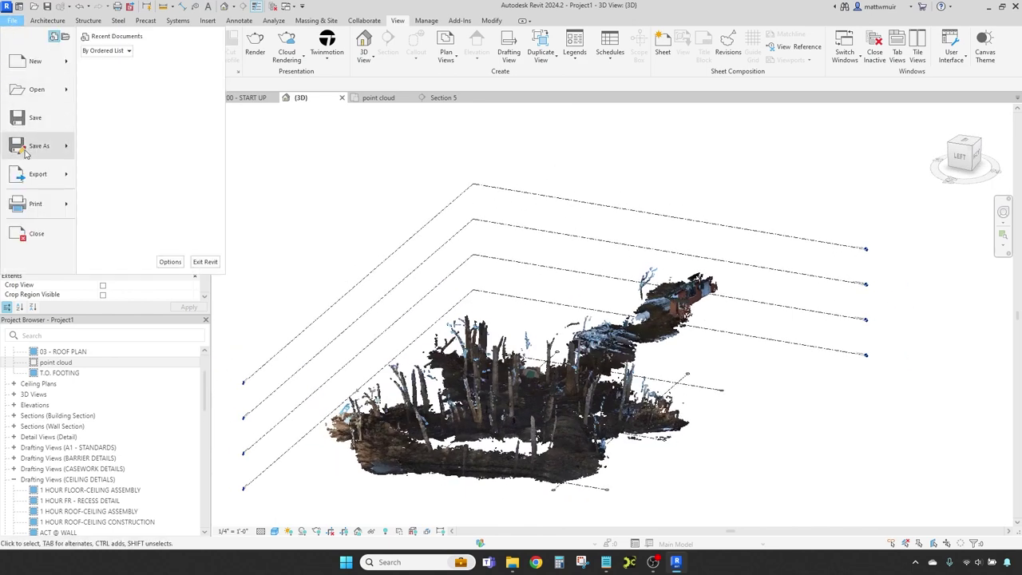
{"action": "mouse_move", "coordinate": [26, 154]}
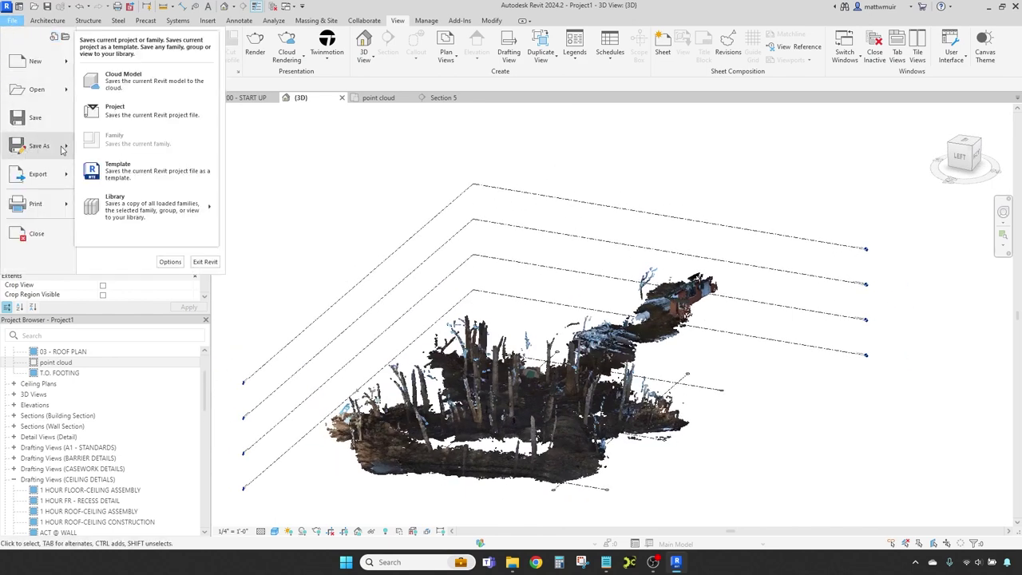
{"action": "left_click", "coordinate": [146, 117]}
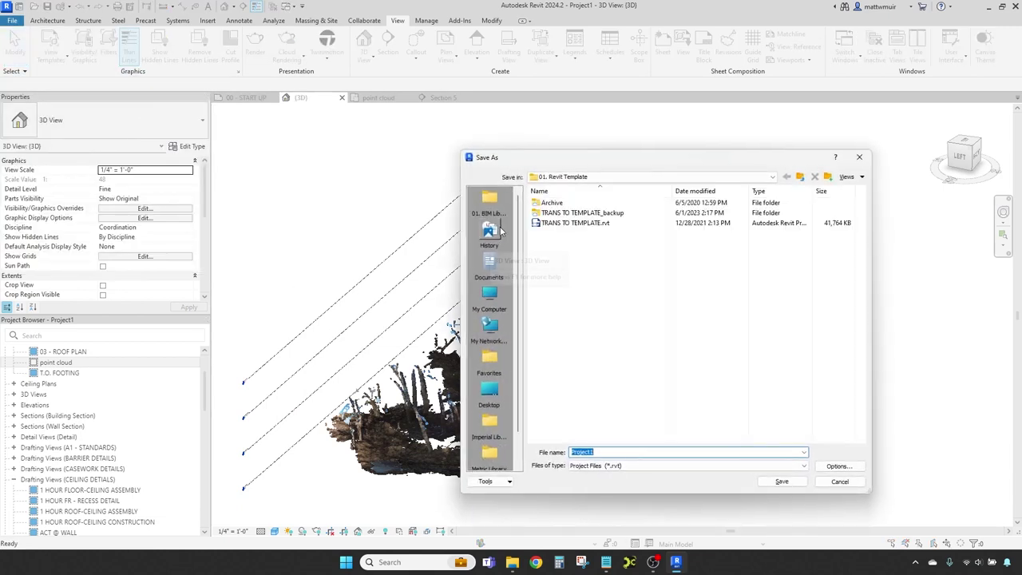
{"action": "left_click", "coordinate": [491, 275]}
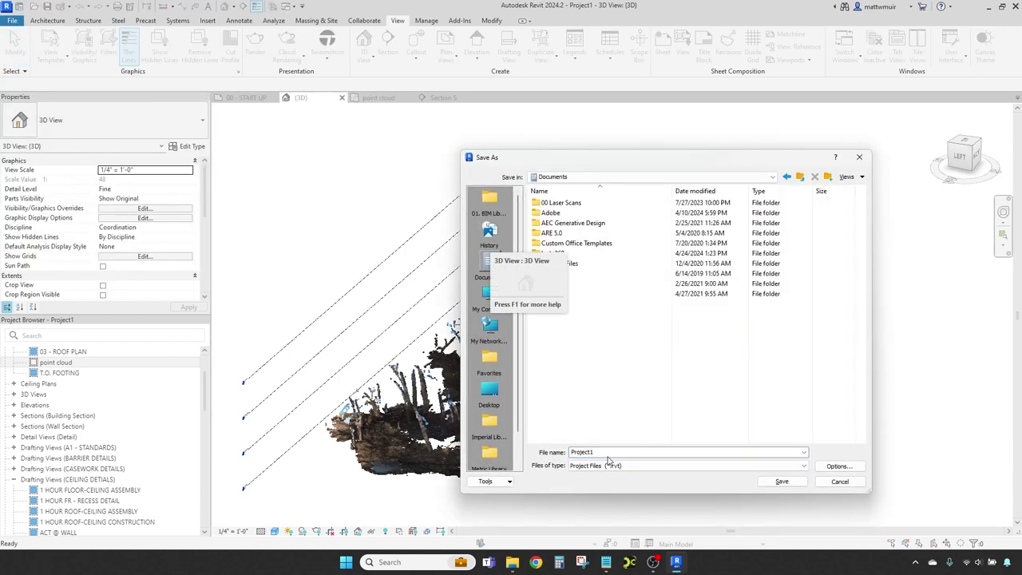
{"action": "type", "text": "Pr"}
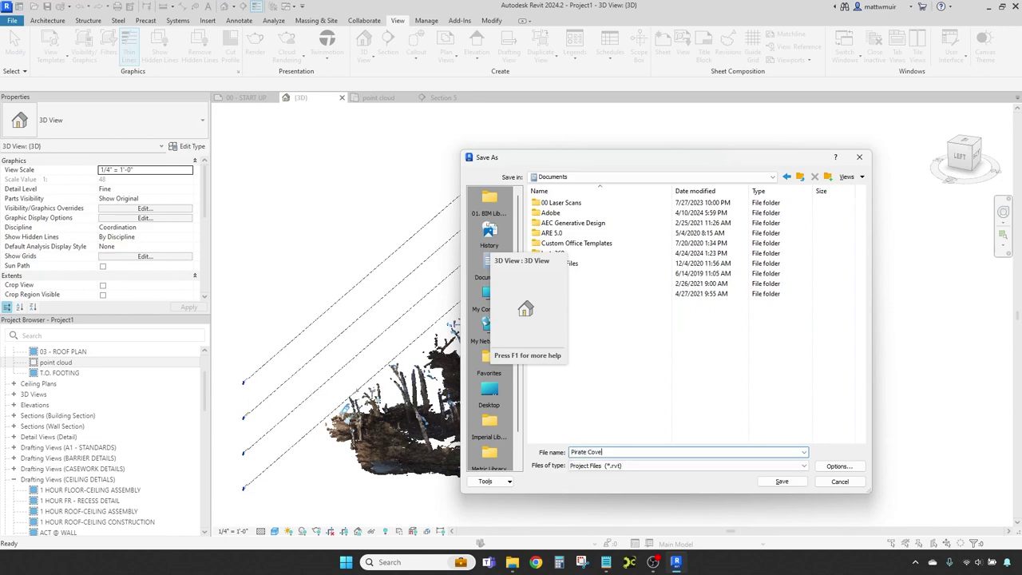
{"action": "key", "text": "Return"}
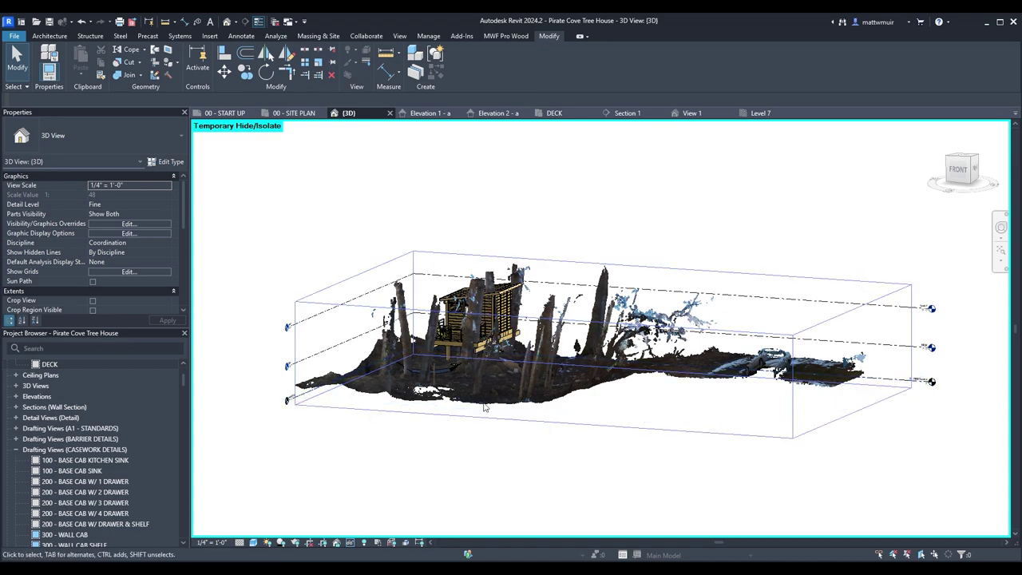
Orbit around the tree house to inspect a round concrete column and a 4x12 deck beam
{"action": "middle_click_drag", "start_coordinate": [511, 416], "coordinate": [80, 405], "text": "shift"}
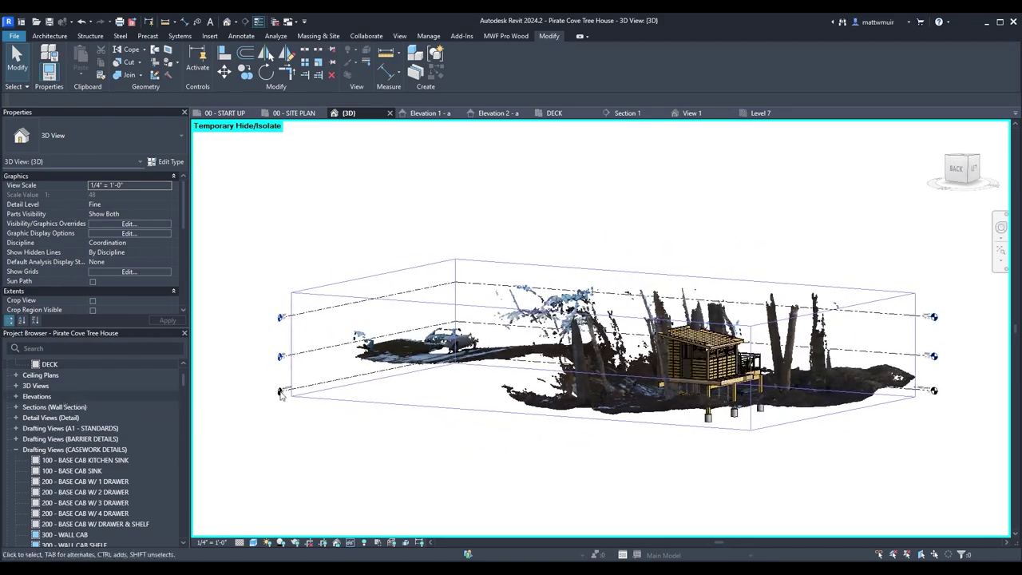
{"action": "scroll", "coordinate": [729, 389], "scroll_direction": "up", "scroll_amount": 5}
{"action": "left_click", "coordinate": [676, 473]}
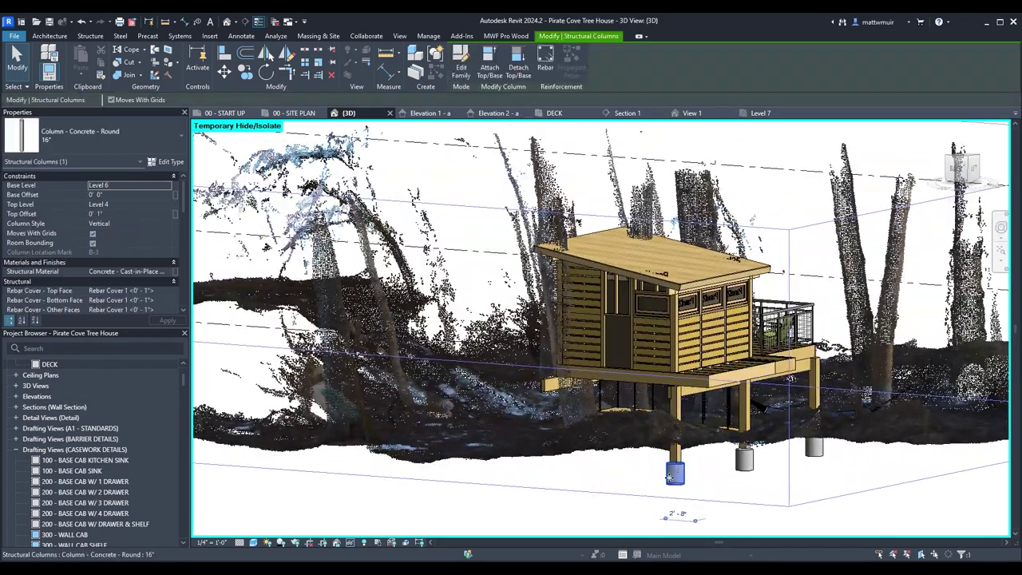
{"action": "middle_click_drag", "start_coordinate": [676, 473], "coordinate": [750, 486], "text": "shift"}
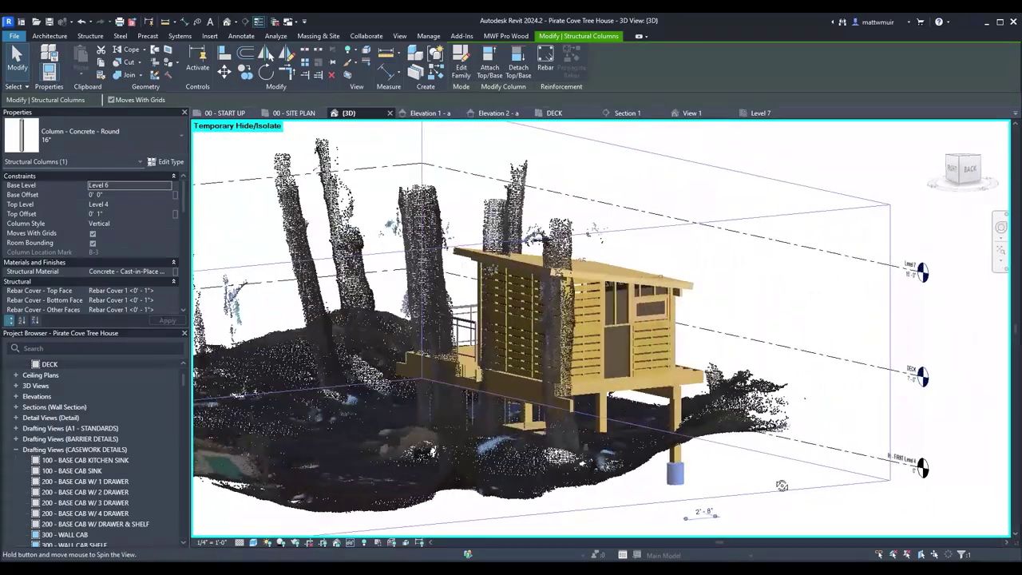
{"action": "scroll", "coordinate": [553, 426], "scroll_direction": "up", "scroll_amount": 5}
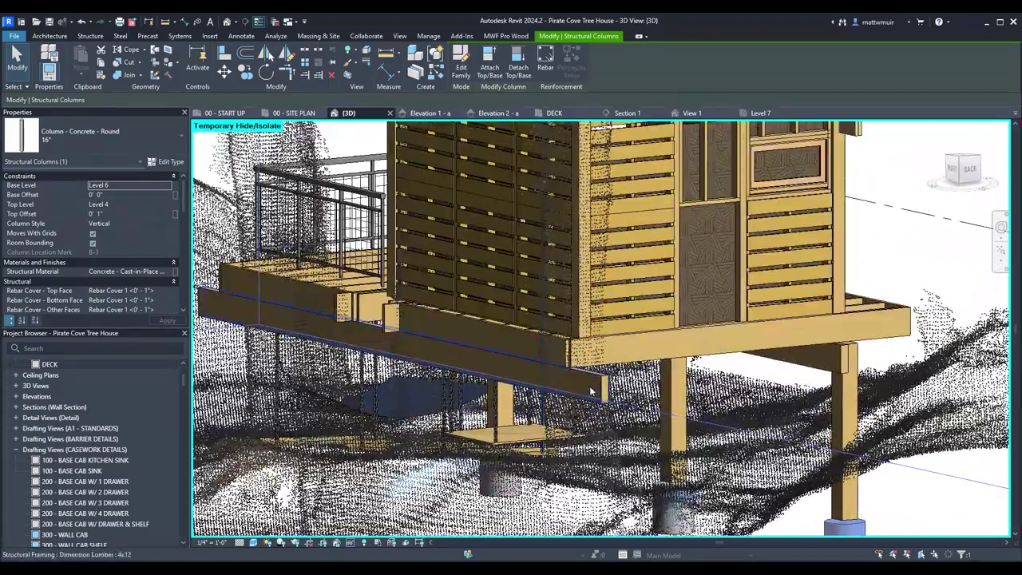
{"action": "left_click", "coordinate": [591, 391]}
{"action": "scroll", "coordinate": [591, 391], "scroll_direction": "up", "scroll_amount": 3}
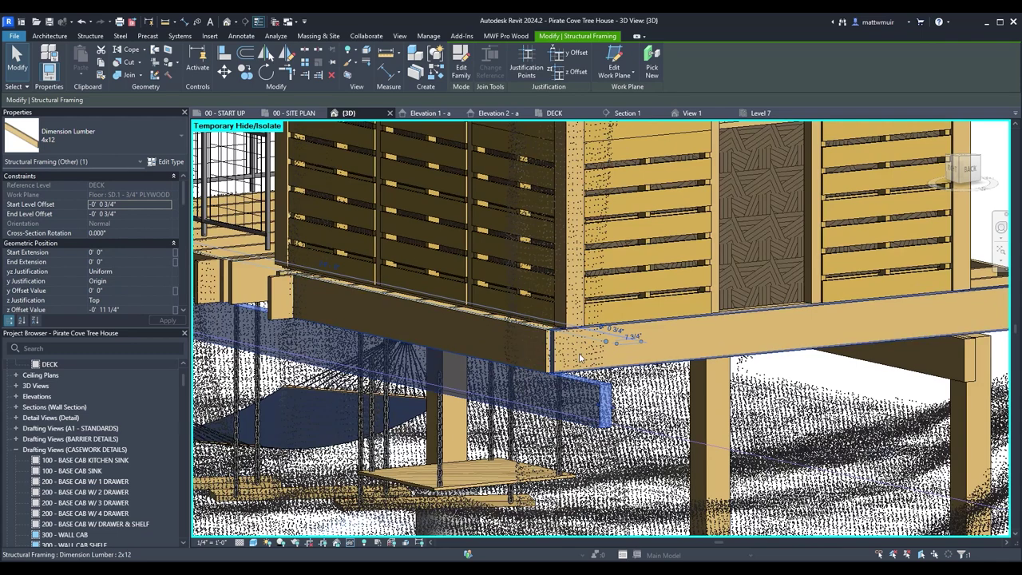
{"action": "scroll", "coordinate": [634, 369], "scroll_direction": "down", "scroll_amount": 5}
{"action": "key", "text": "Escape"}
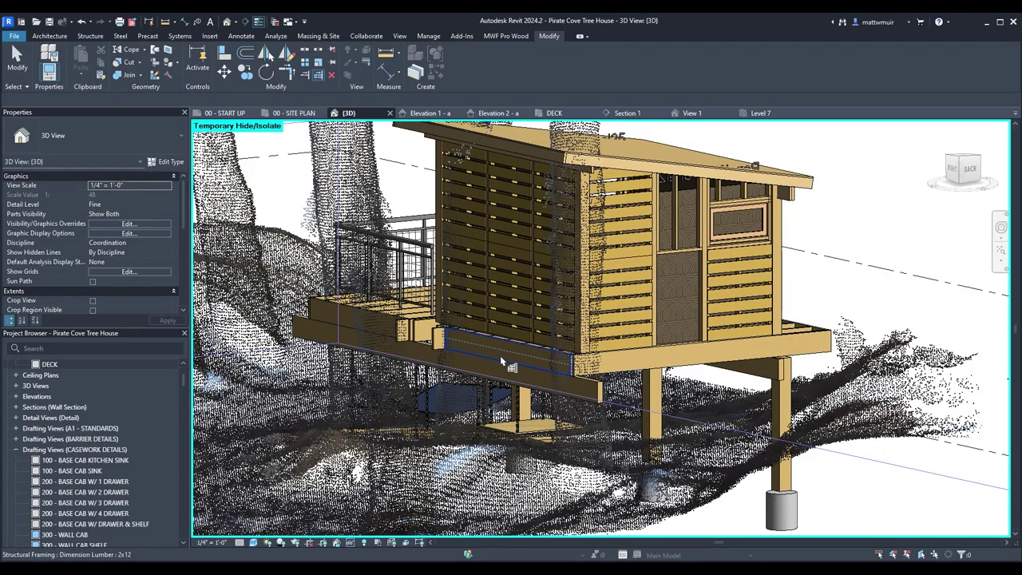
Orbit the tree house to a new angle and select another beam under the deck
{"action": "mouse_move", "coordinate": [498, 378]}
{"action": "middle_mouse_down", "text": "shift"}
{"action": "mouse_move", "coordinate": [539, 384]}
{"action": "mouse_move", "coordinate": [511, 376]}
{"action": "middle_mouse_up", "text": "shift"}
{"action": "scroll", "coordinate": [485, 370], "scroll_direction": "up", "scroll_amount": 5}
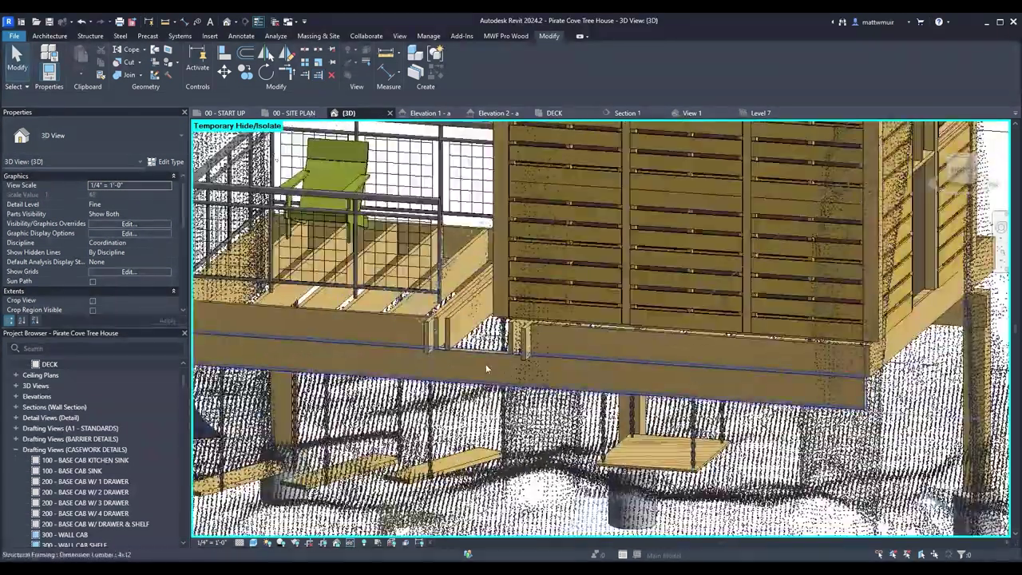
{"action": "left_click", "coordinate": [485, 365]}
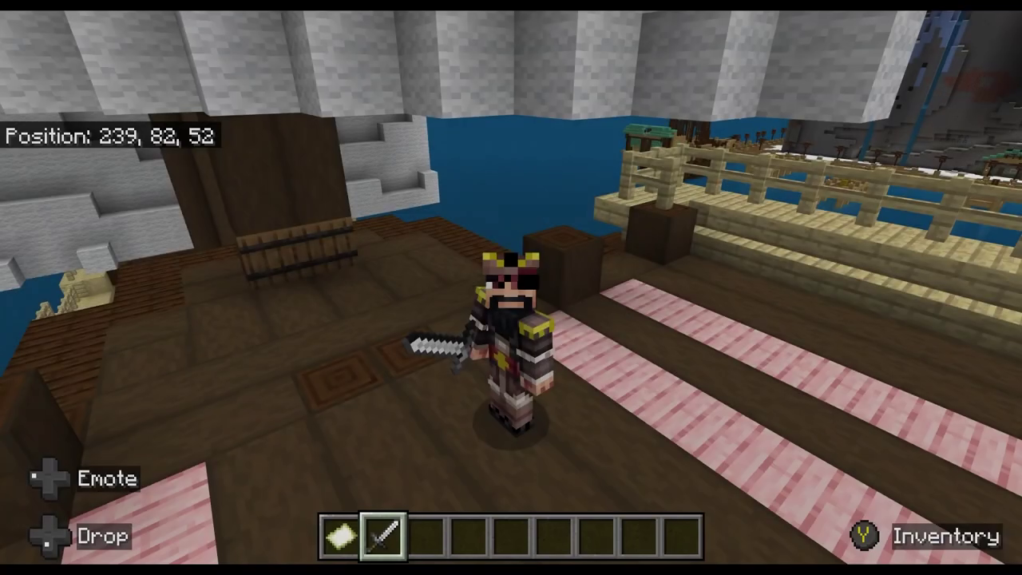
{"action": "key", "text": "w"}
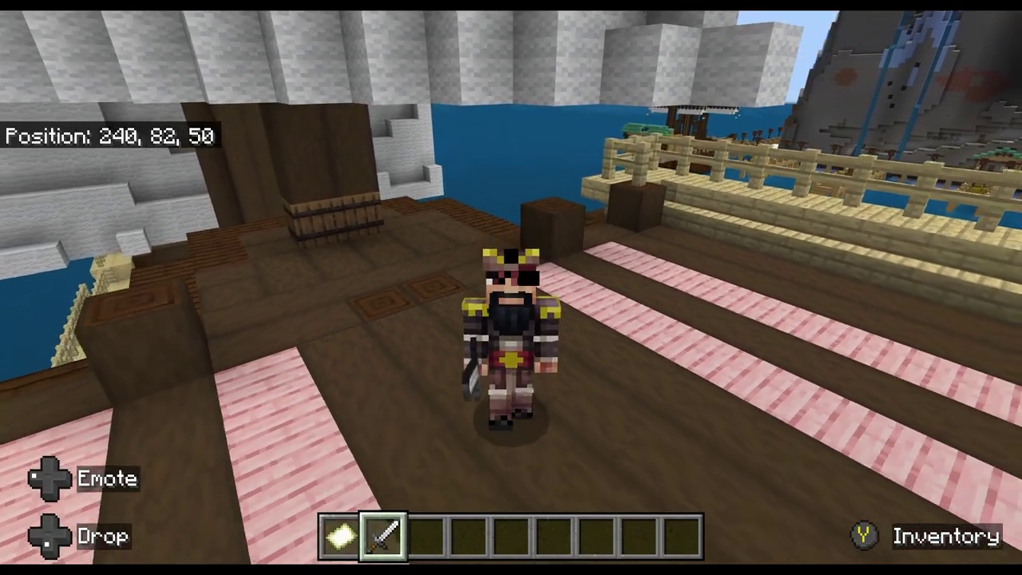
{"action": "key", "text": "w"}
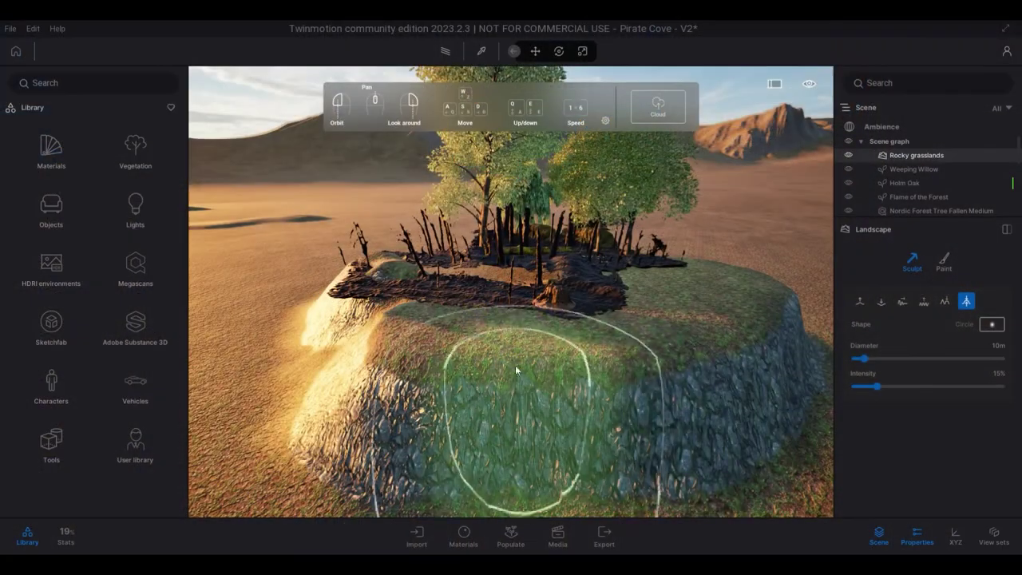
{"action": "mouse_move", "coordinate": [510, 349]}
{"action": "left_mouse_down"}
{"action": "mouse_move", "coordinate": [372, 305]}
{"action": "mouse_move", "coordinate": [310, 308]}
{"action": "mouse_move", "coordinate": [272, 294]}
{"action": "mouse_move", "coordinate": [240, 351]}
{"action": "mouse_move", "coordinate": [527, 374]}
{"action": "mouse_move", "coordinate": [633, 330]}
{"action": "mouse_move", "coordinate": [516, 365]}
{"action": "mouse_move", "coordinate": [447, 364]}
{"action": "left_mouse_up"}
{"action": "mouse_move", "coordinate": [631, 359]}
{"action": "left_mouse_down"}
{"action": "mouse_move", "coordinate": [502, 414]}
{"action": "mouse_move", "coordinate": [570, 353]}
{"action": "mouse_move", "coordinate": [518, 284]}
{"action": "mouse_move", "coordinate": [435, 302]}
{"action": "left_mouse_up"}
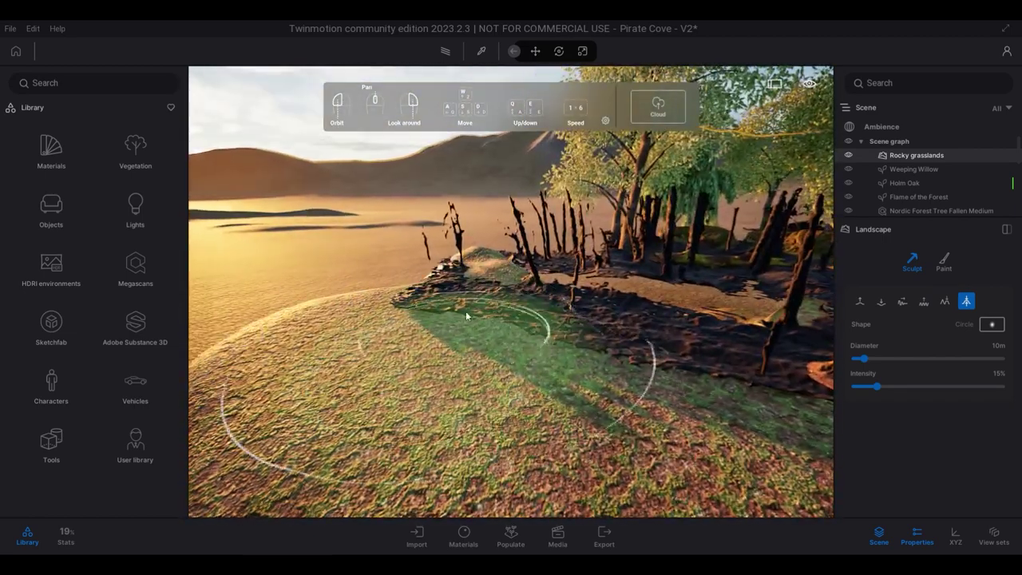